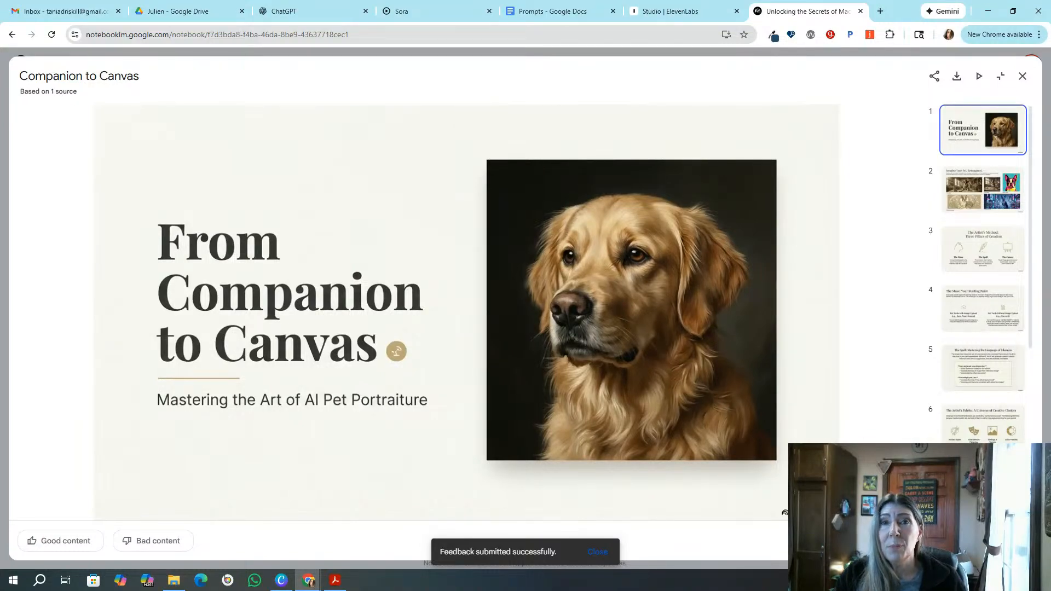
# Switch to the Prompts document in Google Docs and look through the prompts in its Data tab
pyautogui.click(545, 11)
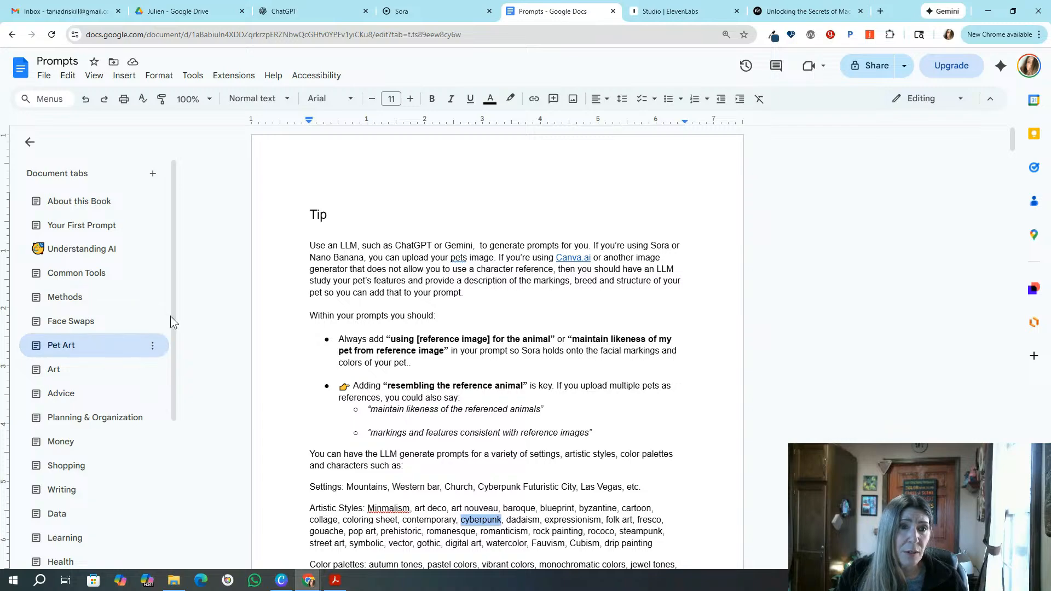
pyautogui.scroll(-1, 173, 340)
pyautogui.scroll(-3, 174, 365)
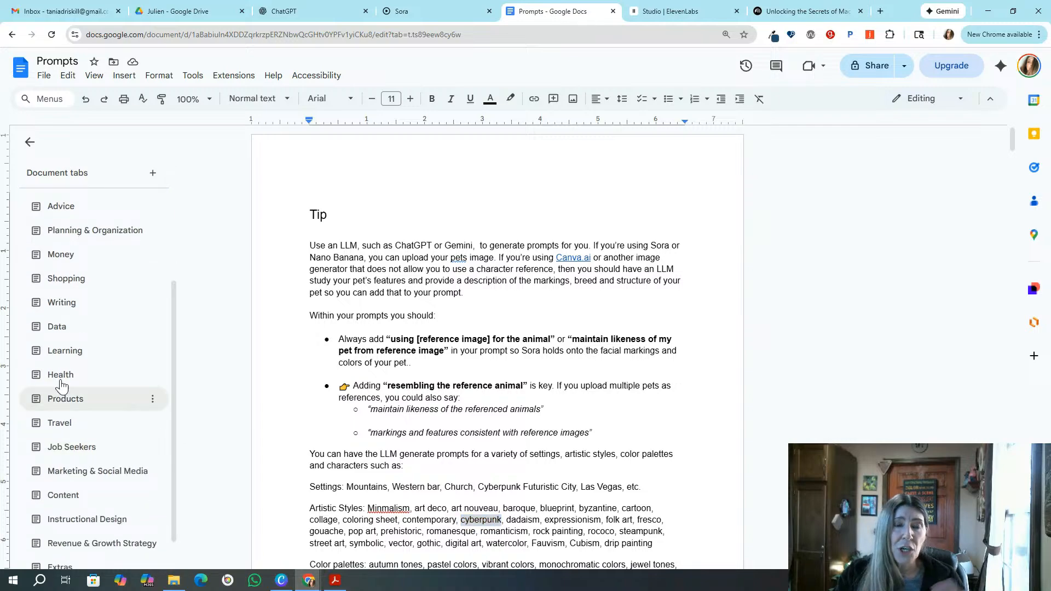
pyautogui.click(62, 304)
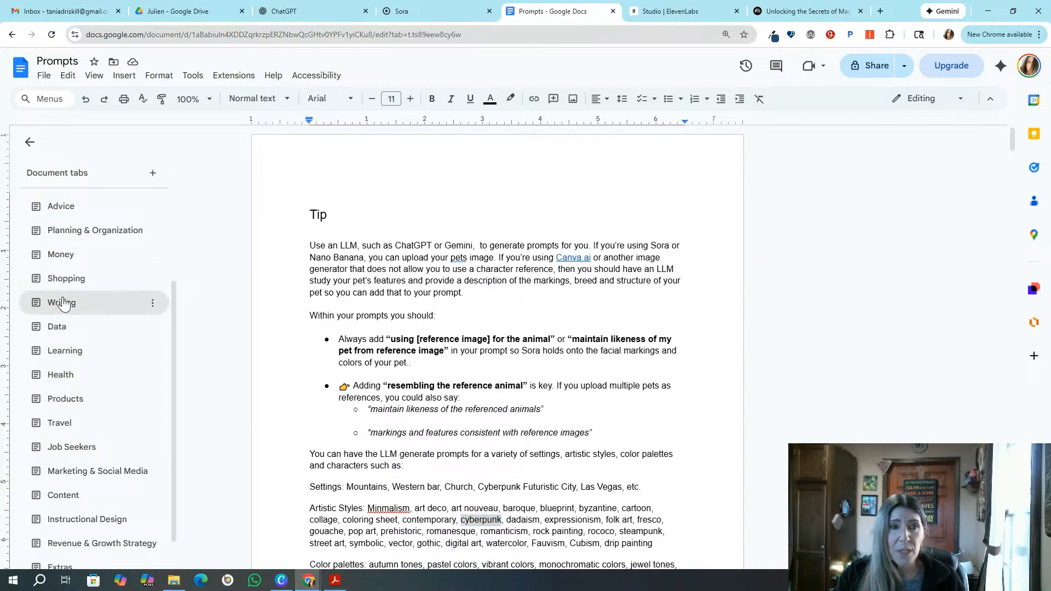
pyautogui.click(60, 328)
pyautogui.scroll(-5, 307, 383)
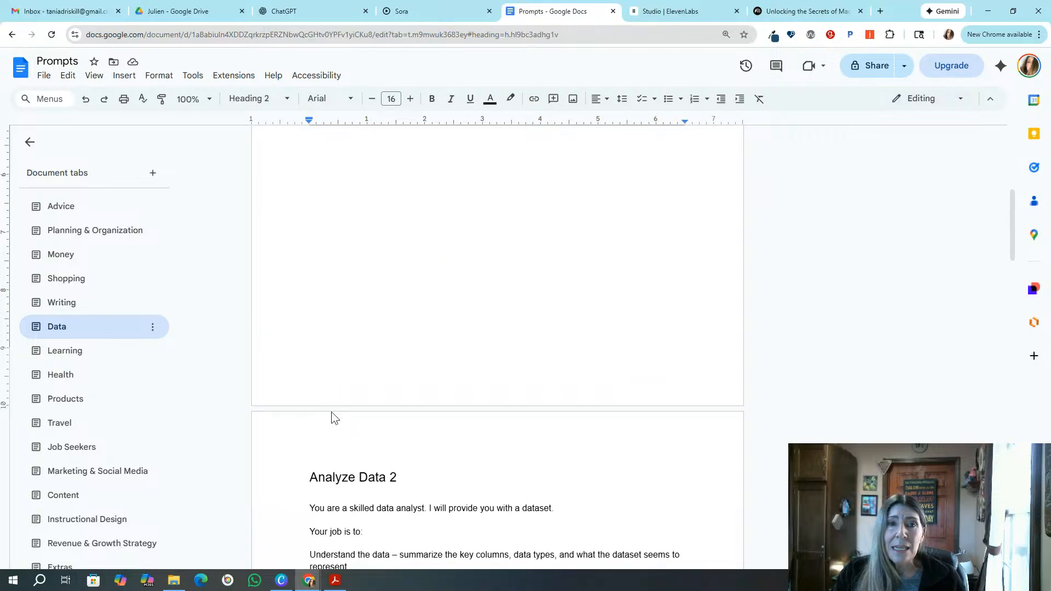
pyautogui.click(46, 327)
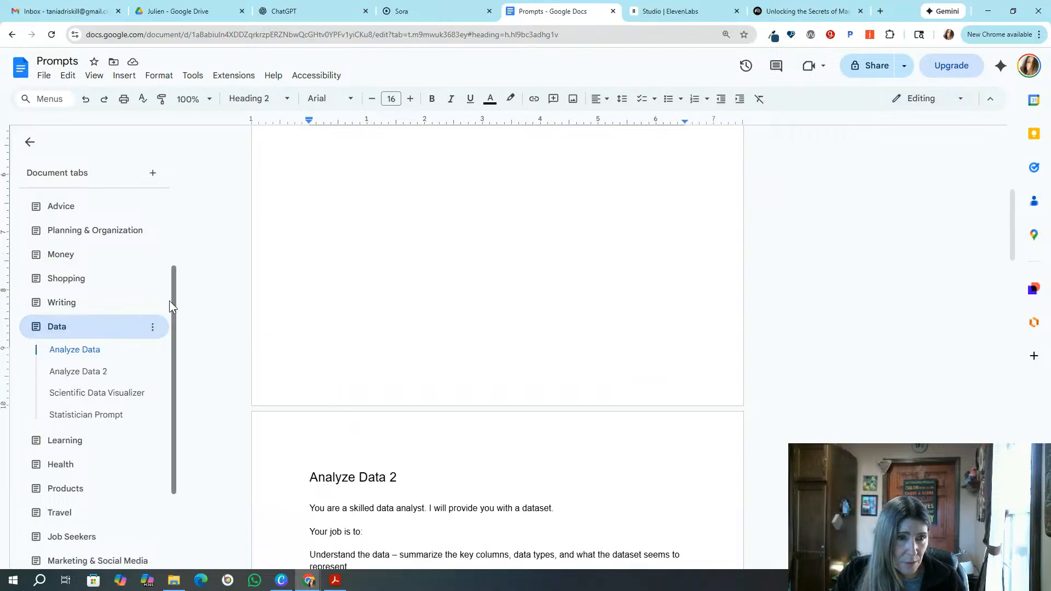
pyautogui.scroll(-19, 443, 397)
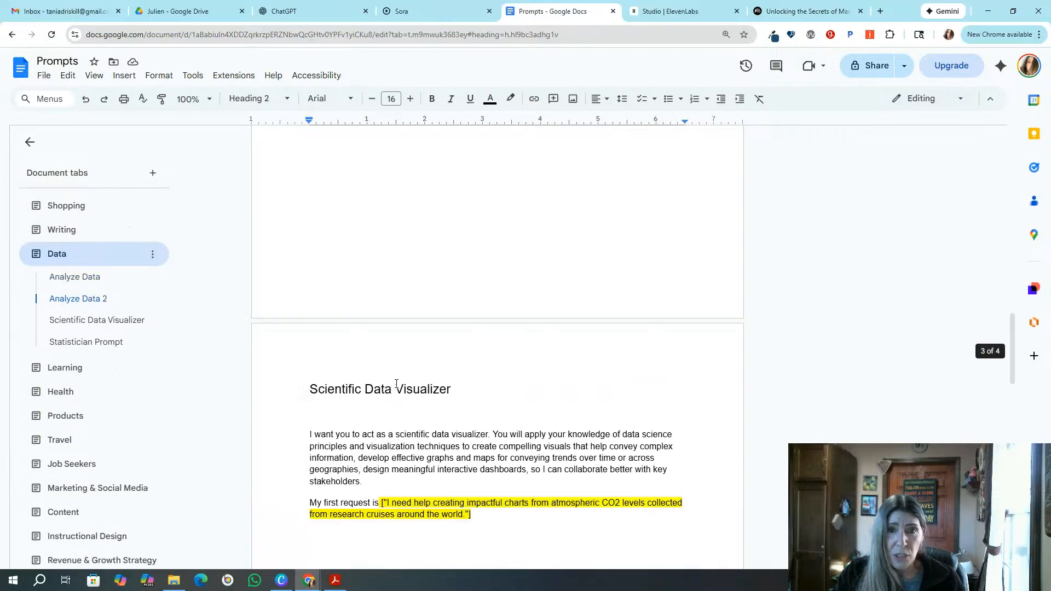
pyautogui.scroll(-10, 443, 397)
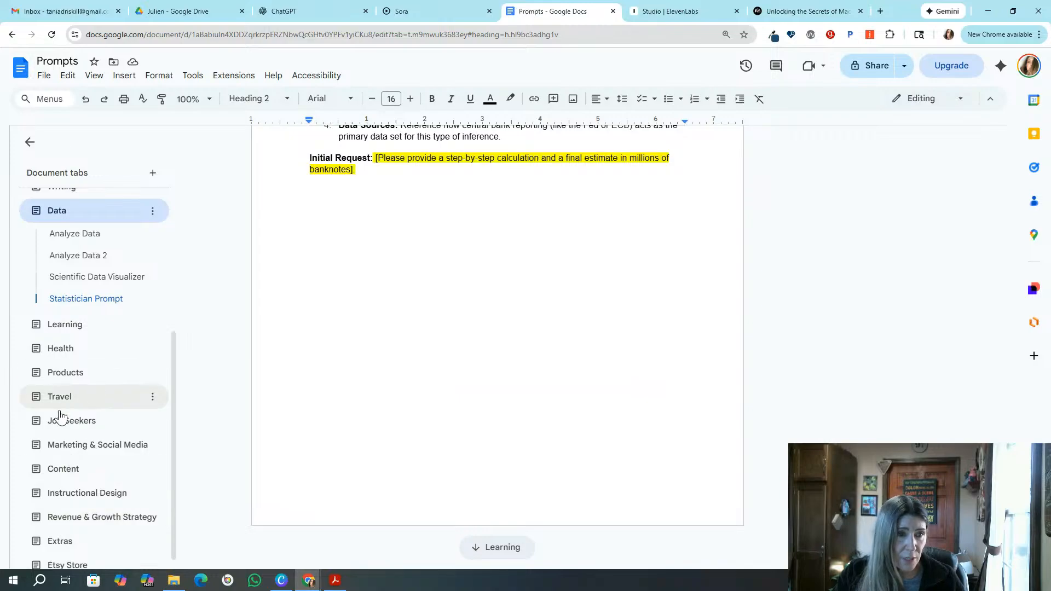
# Open the document's Marketing & Social Media tab and look over its list of prompts
pyautogui.click(69, 451)
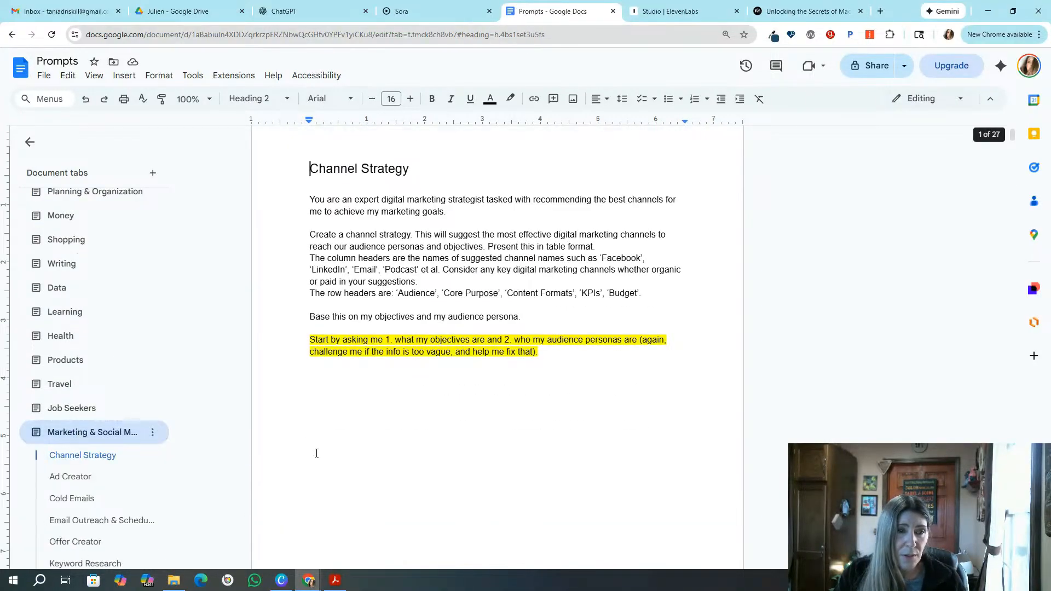
pyautogui.scroll(-6, 148, 394)
pyautogui.scroll(-4, 175, 438)
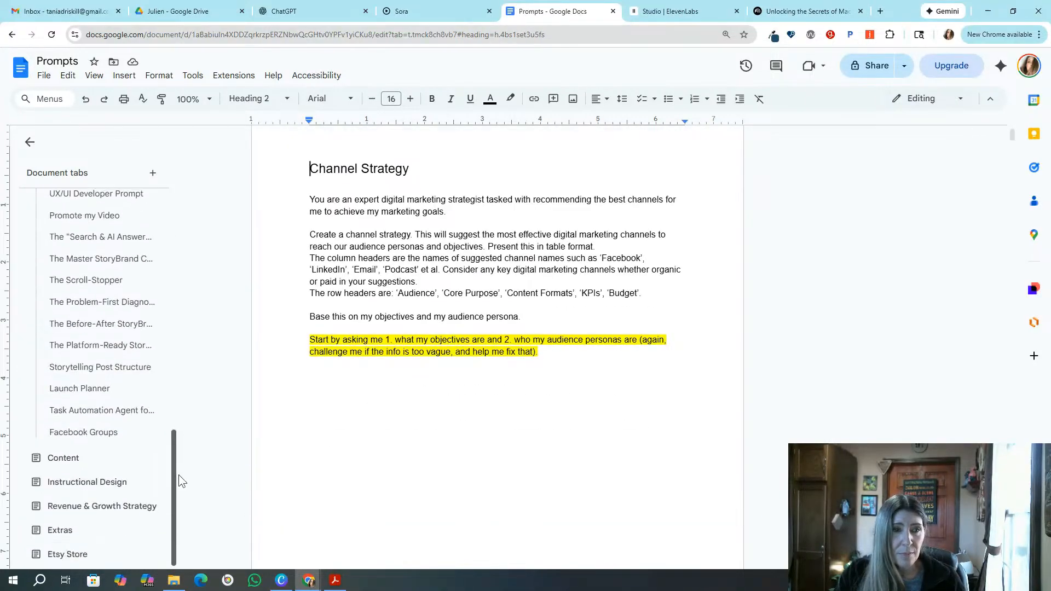
pyautogui.scroll(10, 185, 478)
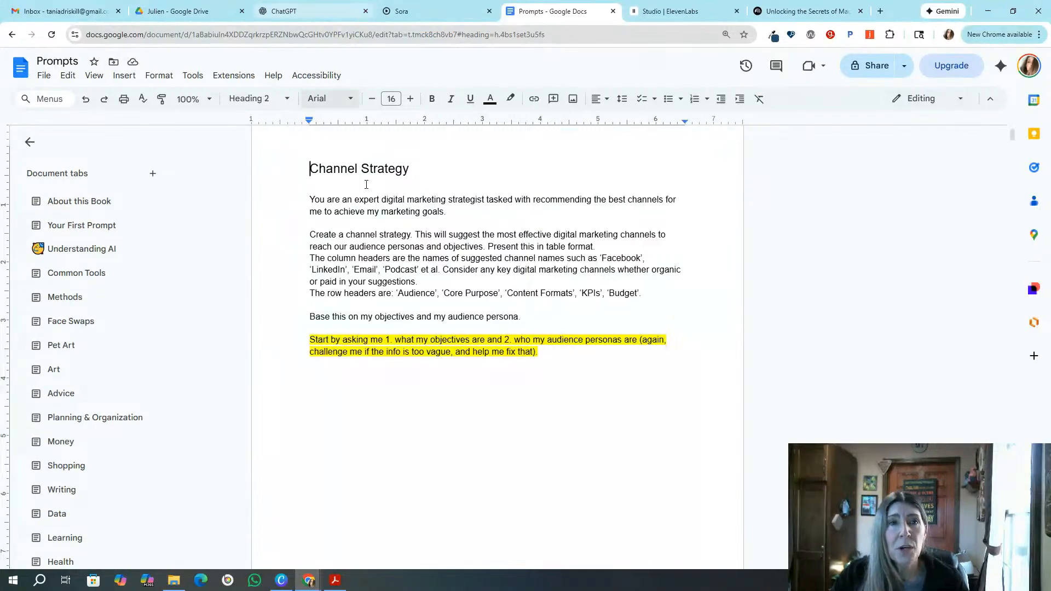
# View the ChatGPT start page and Sora's Explore page, and return to ChatGPT
pyautogui.click(312, 11)
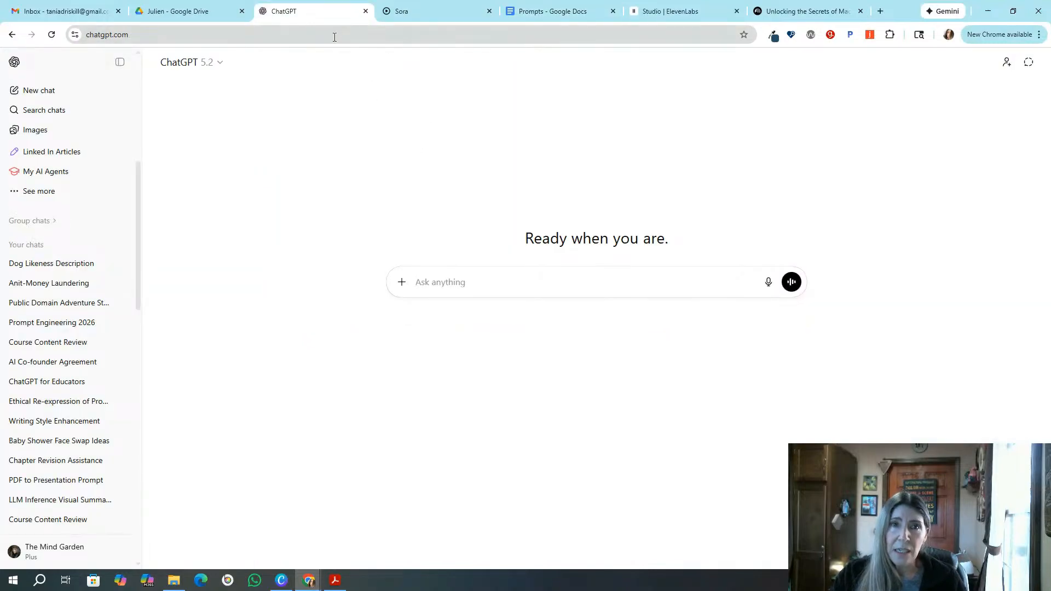
pyautogui.click(415, 11)
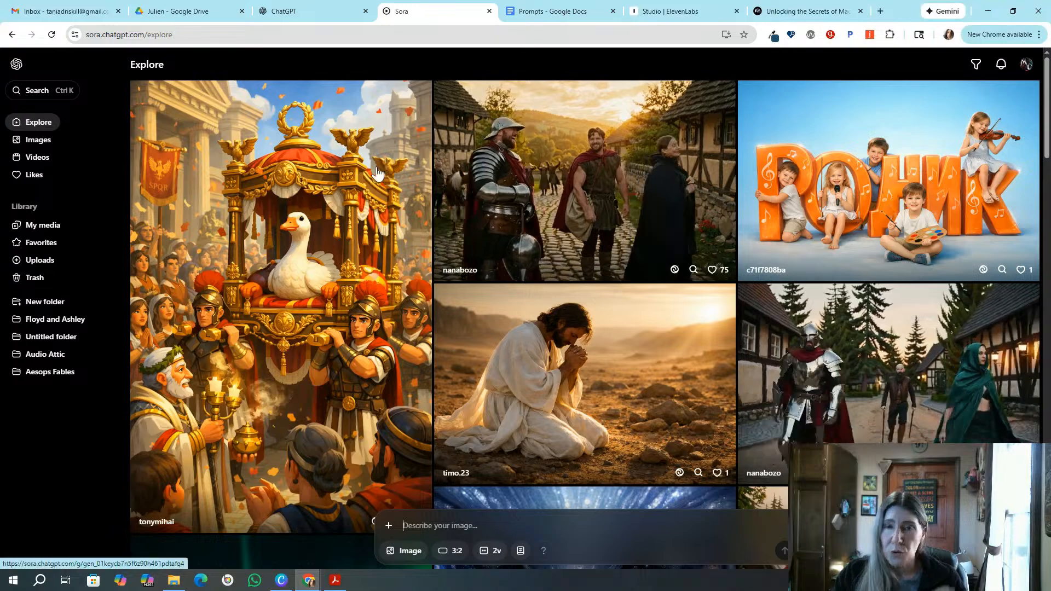
pyautogui.click(304, 16)
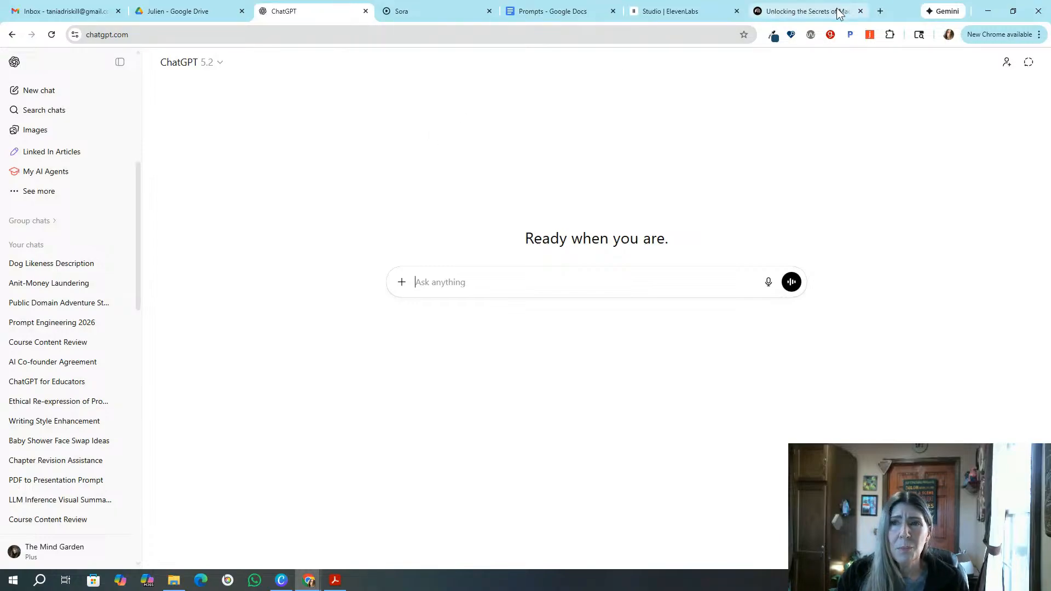
# Switch to the Companion to Canvas slide deck in NotebookLM and view slides 2 to 4
pyautogui.click(812, 17)
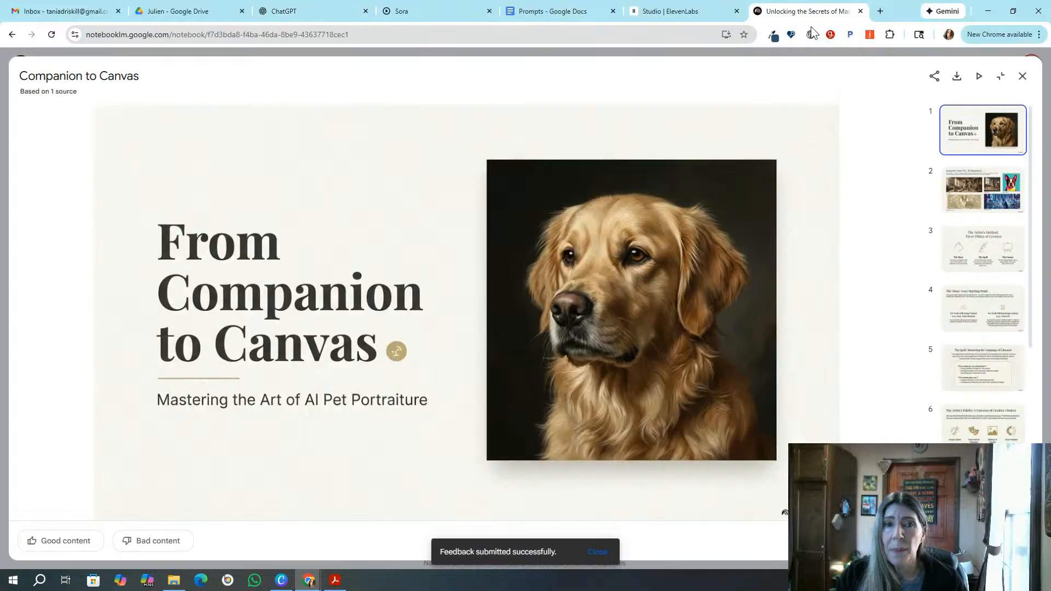
pyautogui.click(984, 198)
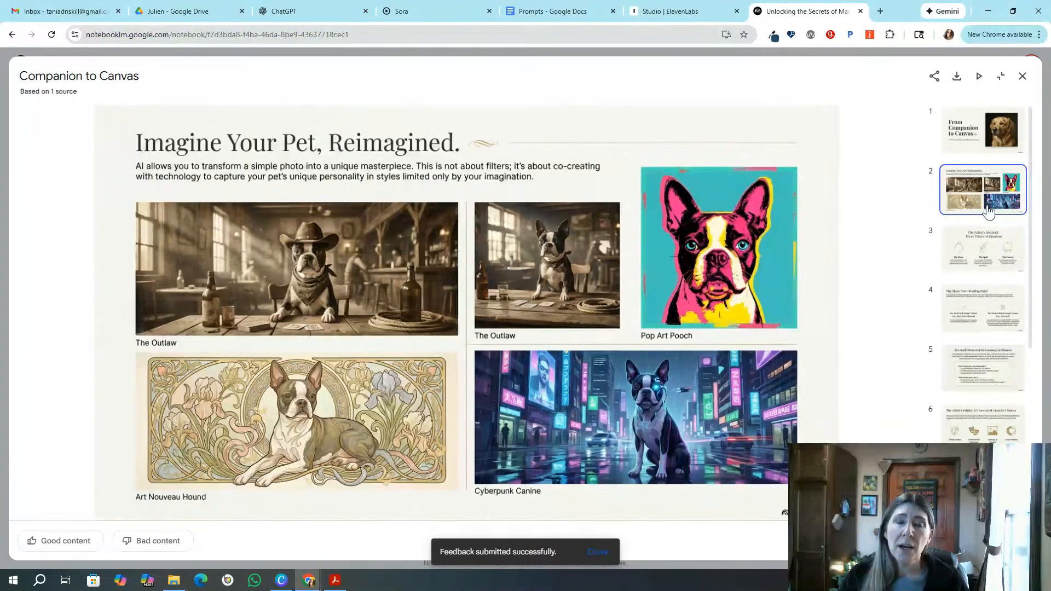
pyautogui.click(981, 257)
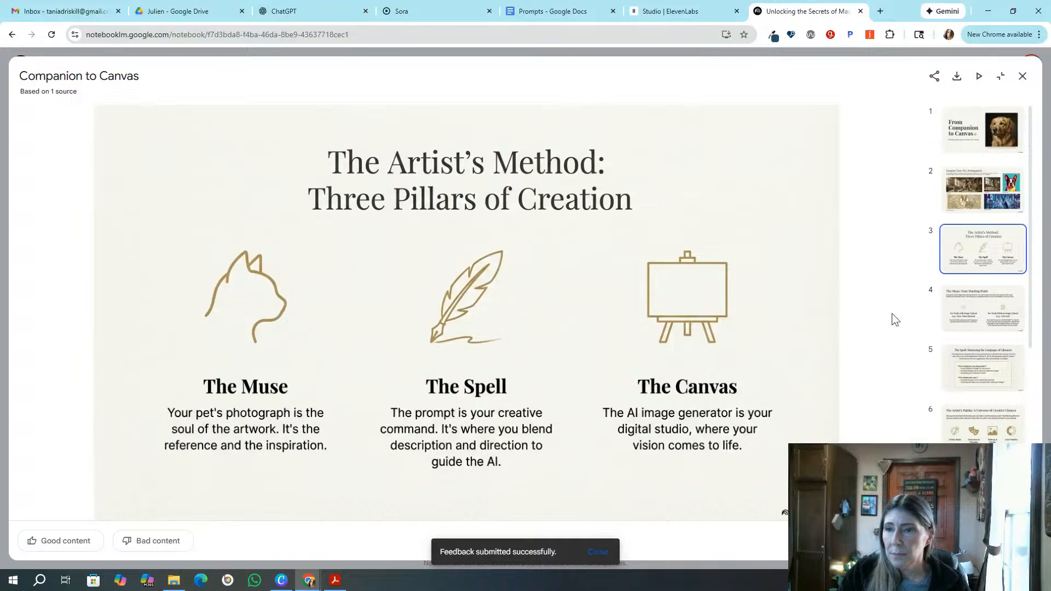
pyautogui.click(978, 309)
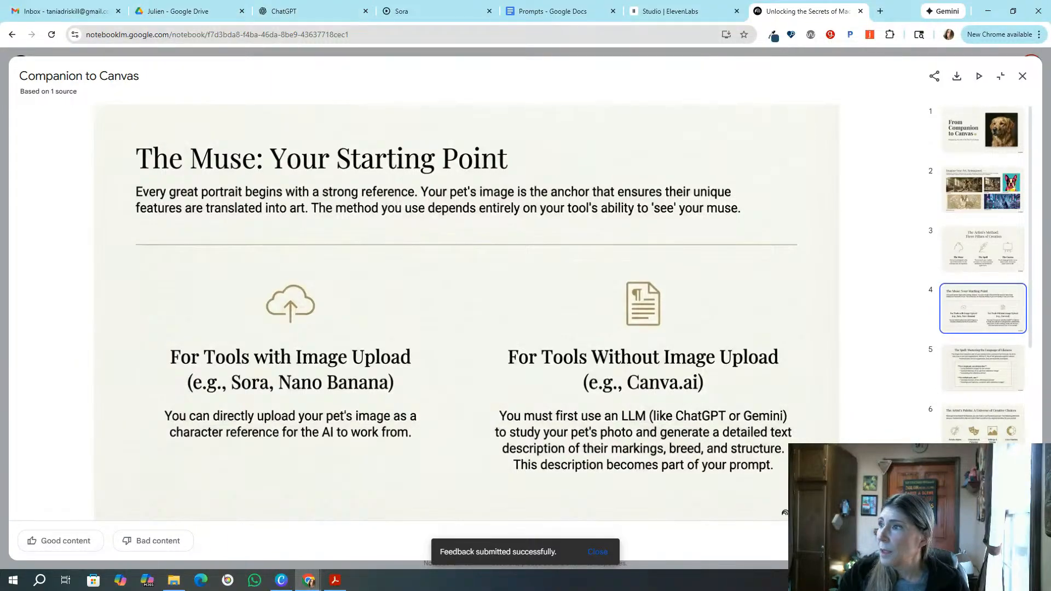
# Bring up Canva in a maximized window, open Canva AI's image mode from the home page and look over the generated images
pyautogui.moveTo(1050, 109); pyautogui.dragTo(645, 54)
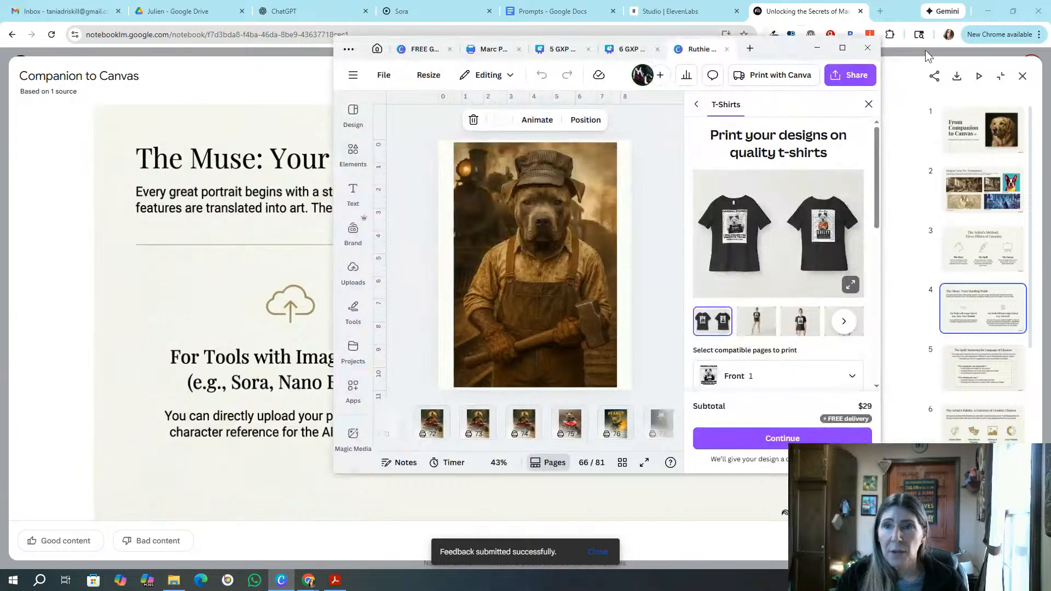
pyautogui.click(844, 48)
pyautogui.click(44, 13)
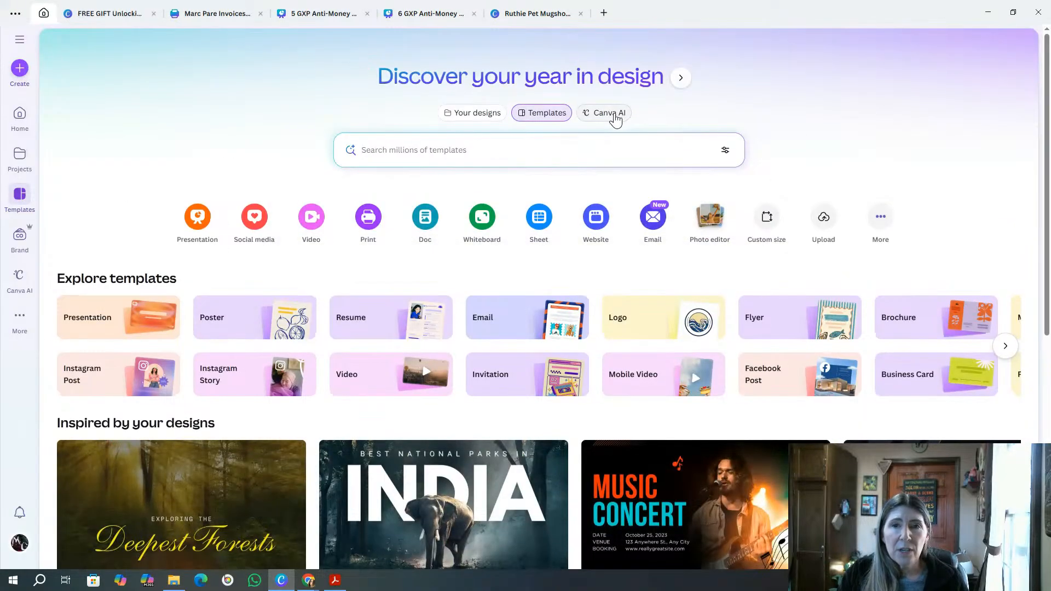
pyautogui.click(615, 116)
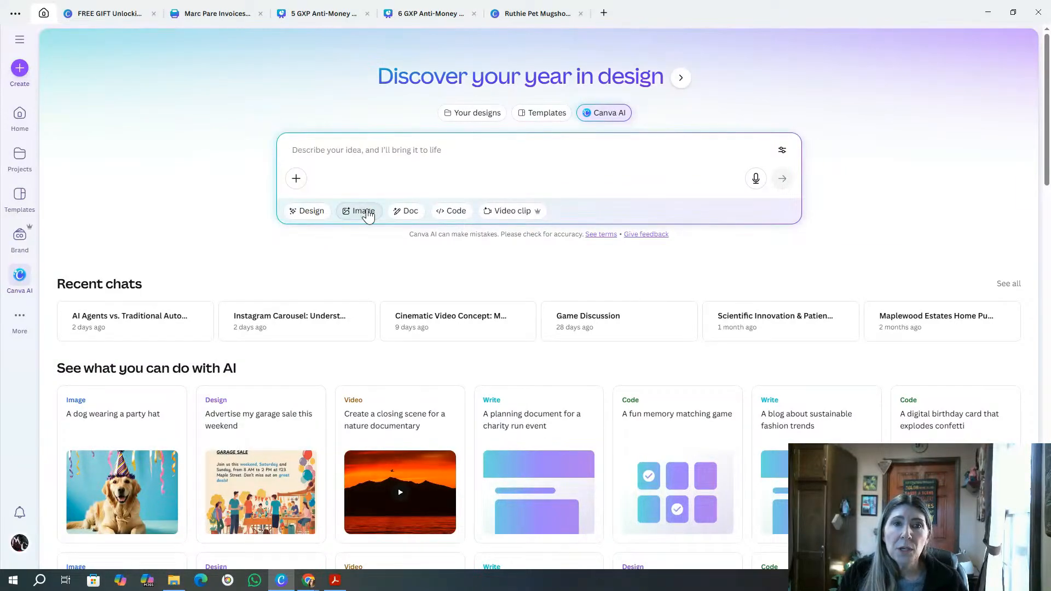
pyautogui.click(364, 212)
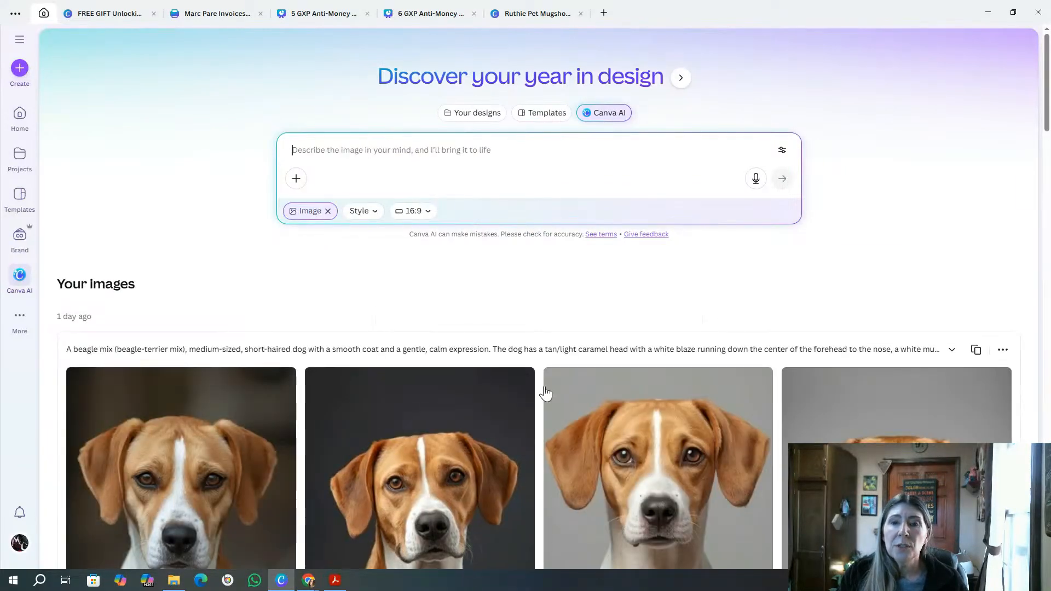
pyautogui.moveTo(1048, 71)
pyautogui.mouseDown()
pyautogui.moveTo(1048, 491)
pyautogui.moveTo(1048, 66)
pyautogui.mouseUp()
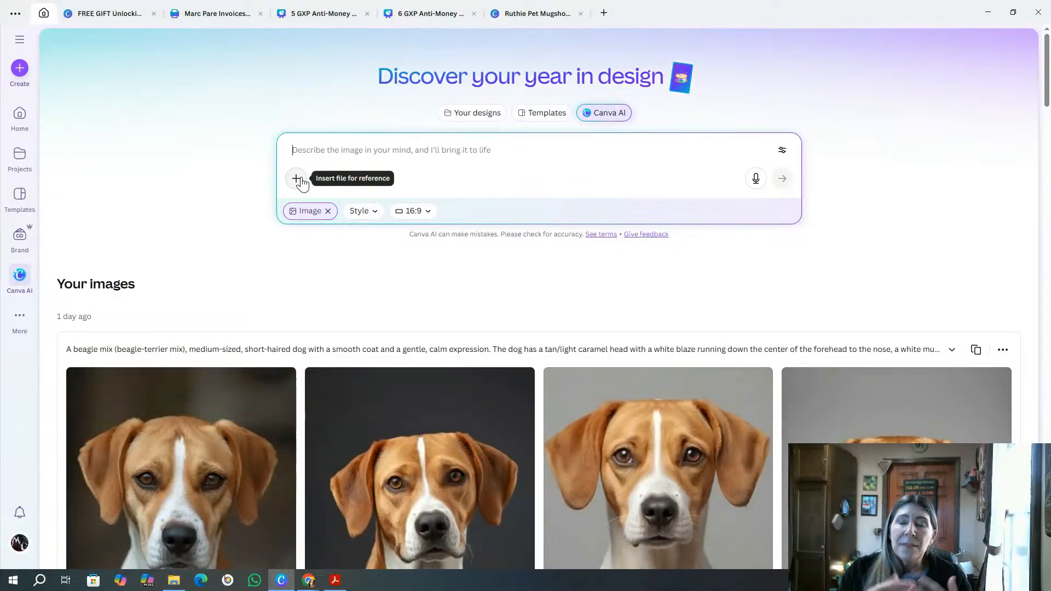
# Return to the Companion to Canvas slide deck and review the slide cataloguing artistic styles
pyautogui.click(988, 14)
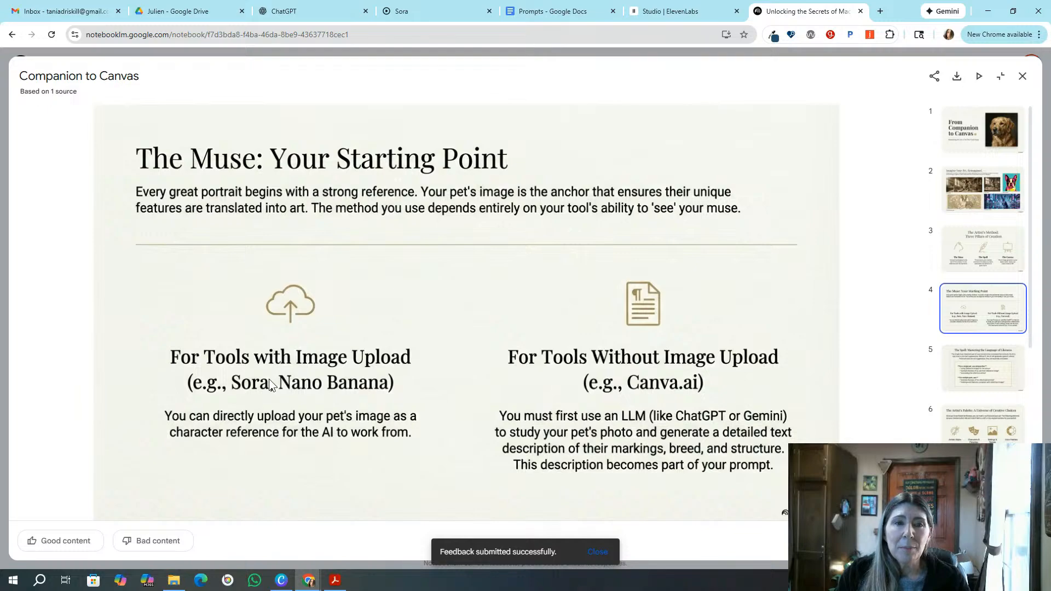
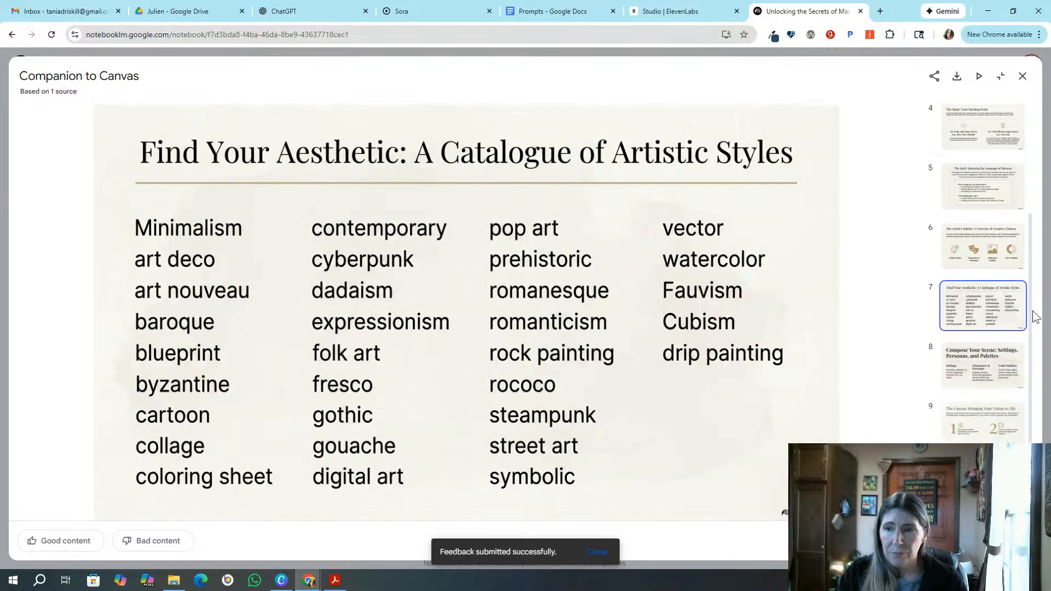
pyautogui.scroll(-1, 1037, 329)
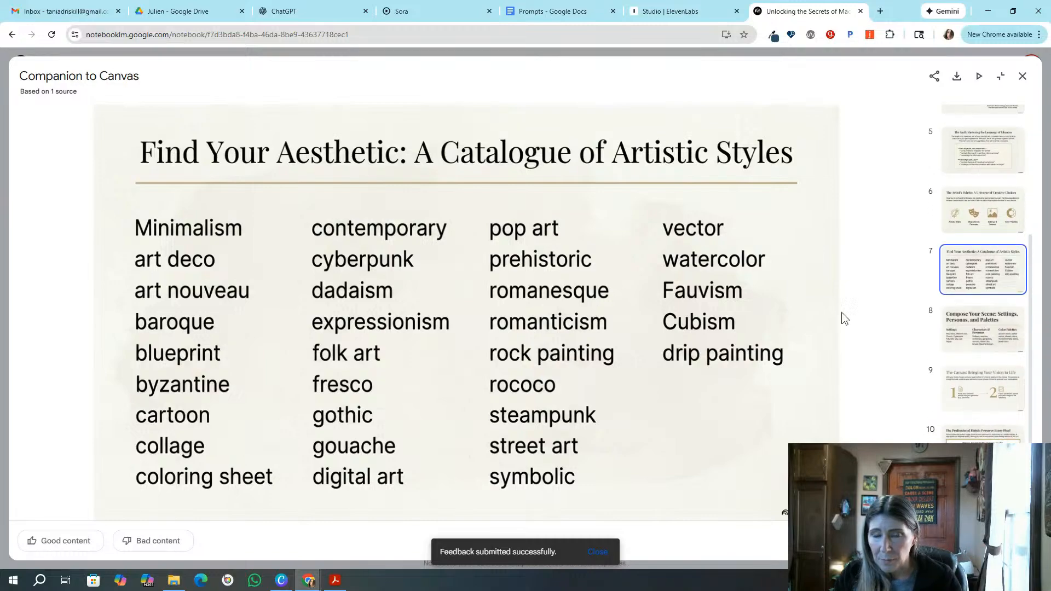
# Ask ChatGPT for 10 mystical art prompts with a pink color palette to turn the dog's reference image into a princess or fairytale character
pyautogui.click(315, 12)
pyautogui.moveTo(135, 550)
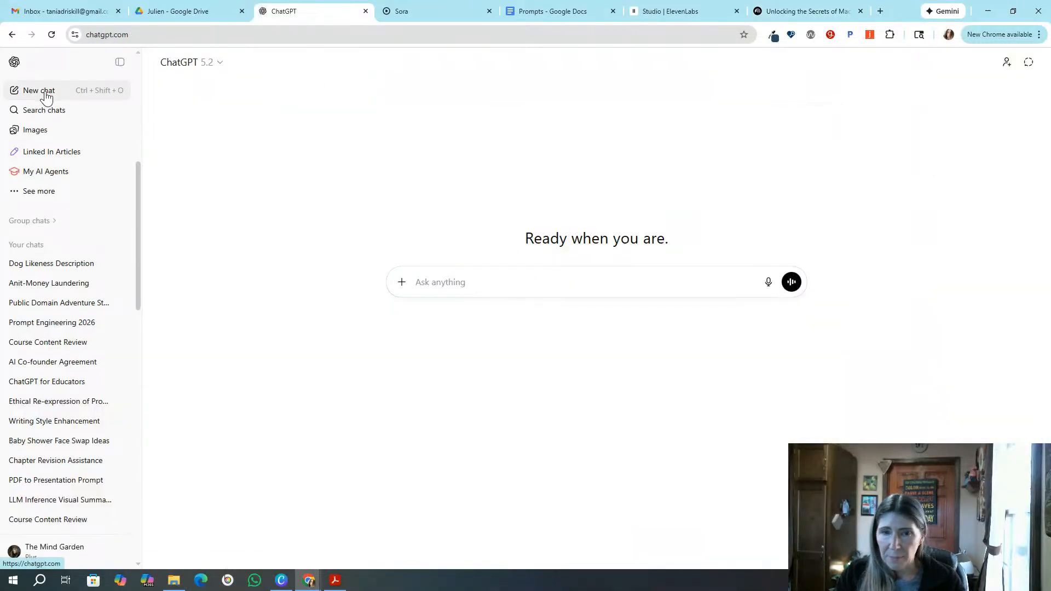
pyautogui.click(470, 280)
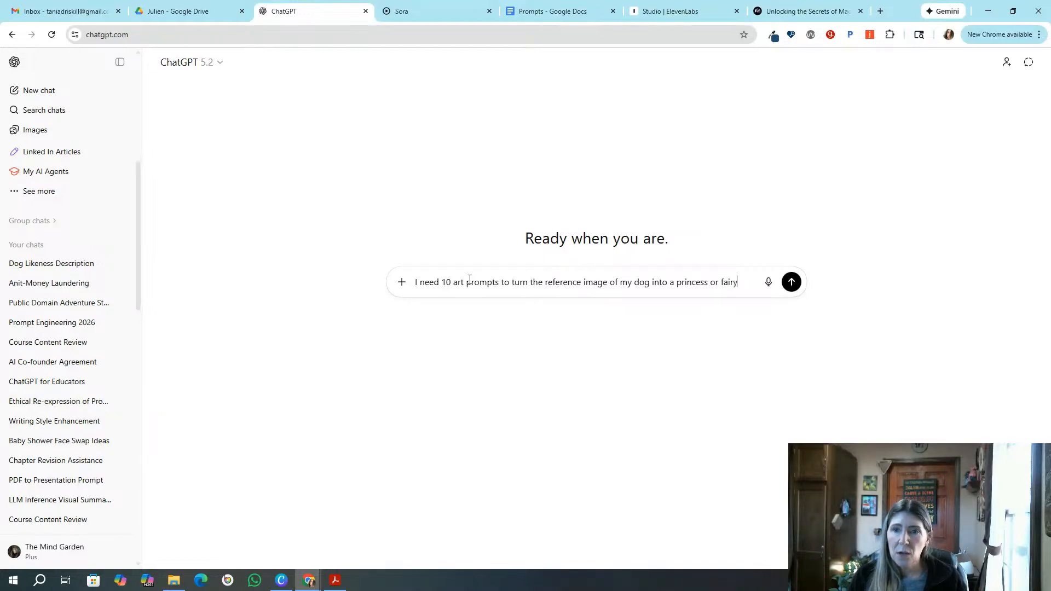
pyautogui.write('e character, us')
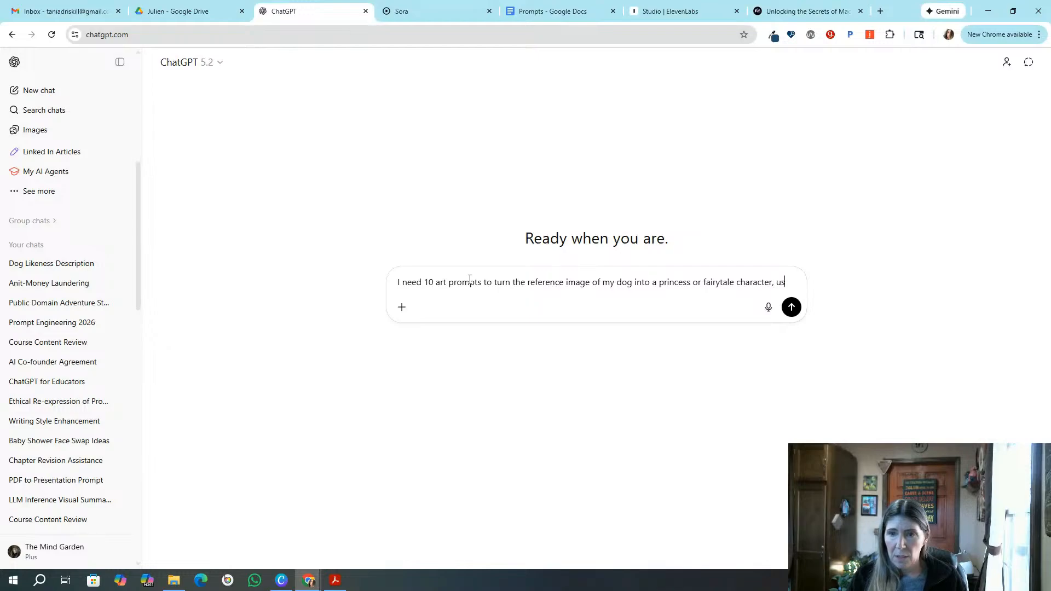
pyautogui.write('e pink color palette, and be mystical.')
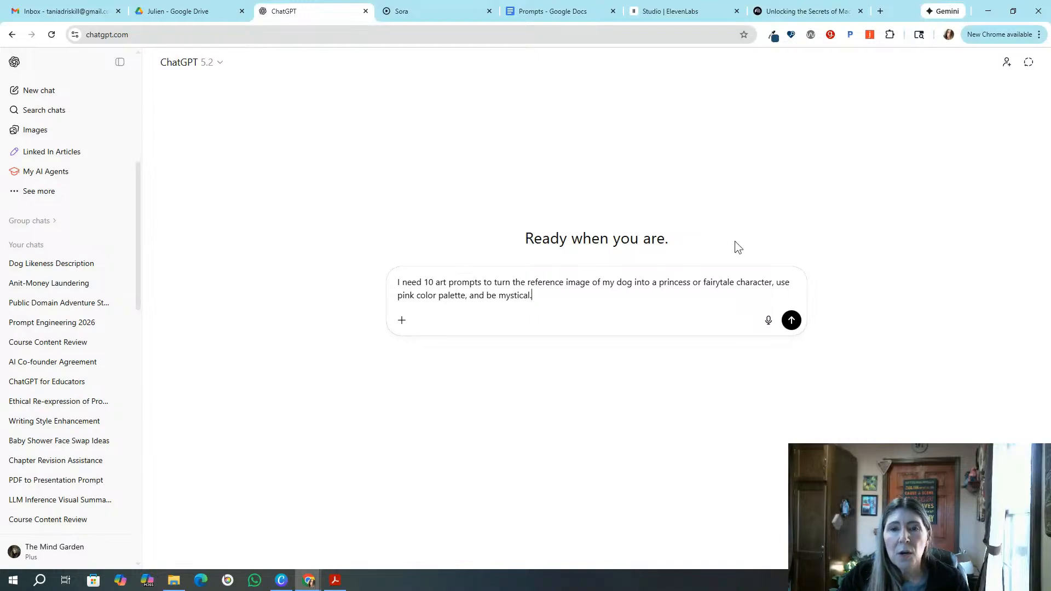
pyautogui.click(792, 322)
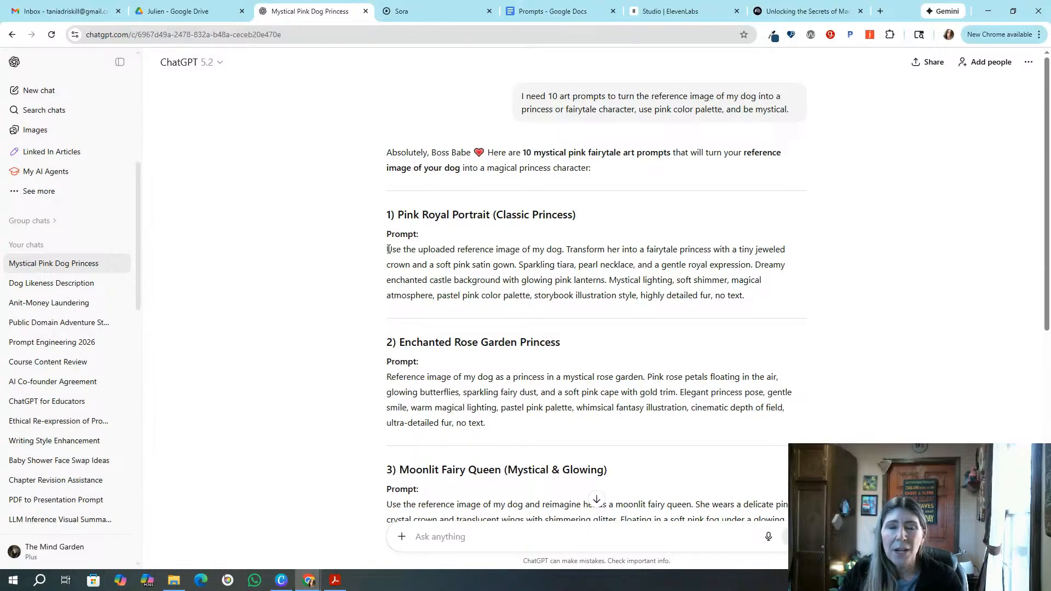
# Copy the full text of the Pink Royal Portrait (Classic Princess) prompt and switch to Sora
pyautogui.moveTo(388, 250); pyautogui.dragTo(761, 299)
pyautogui.hotkey('ctrl', 'c')
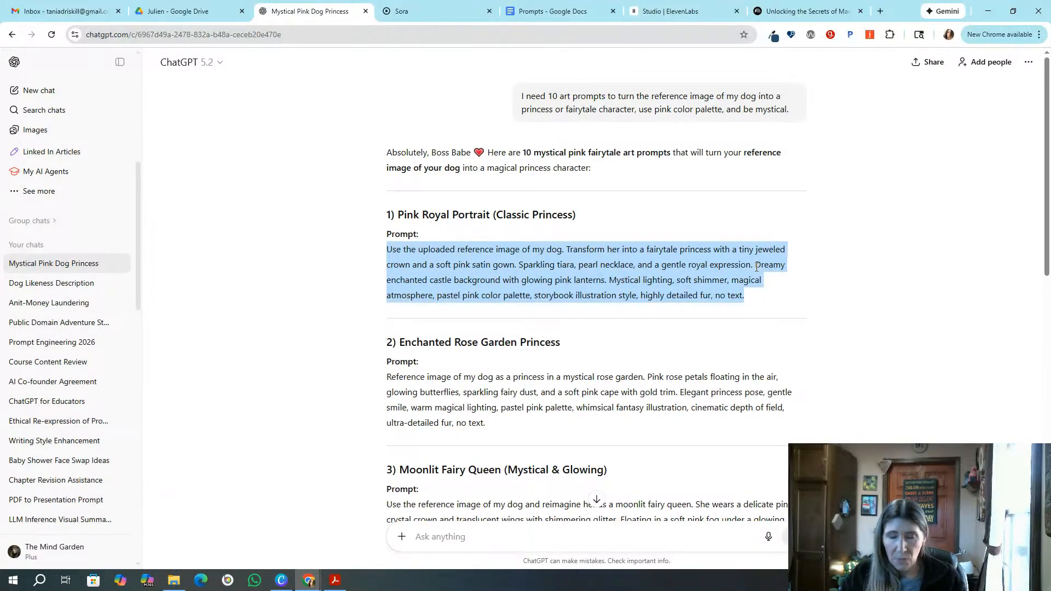
pyautogui.click(421, 8)
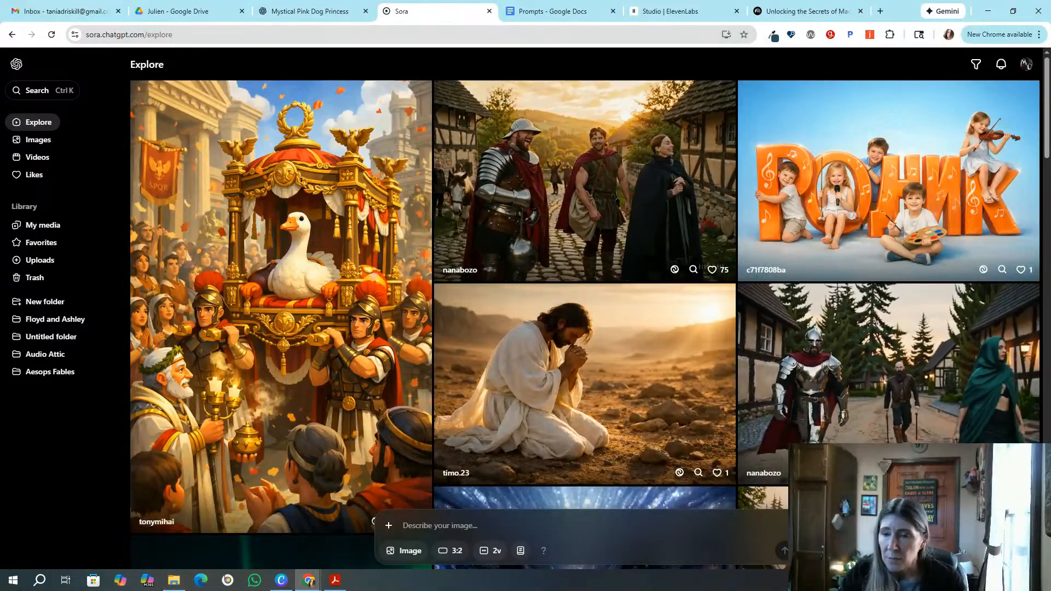
# Reload the Sora page and mute the sound of its video feed
pyautogui.press('F5')
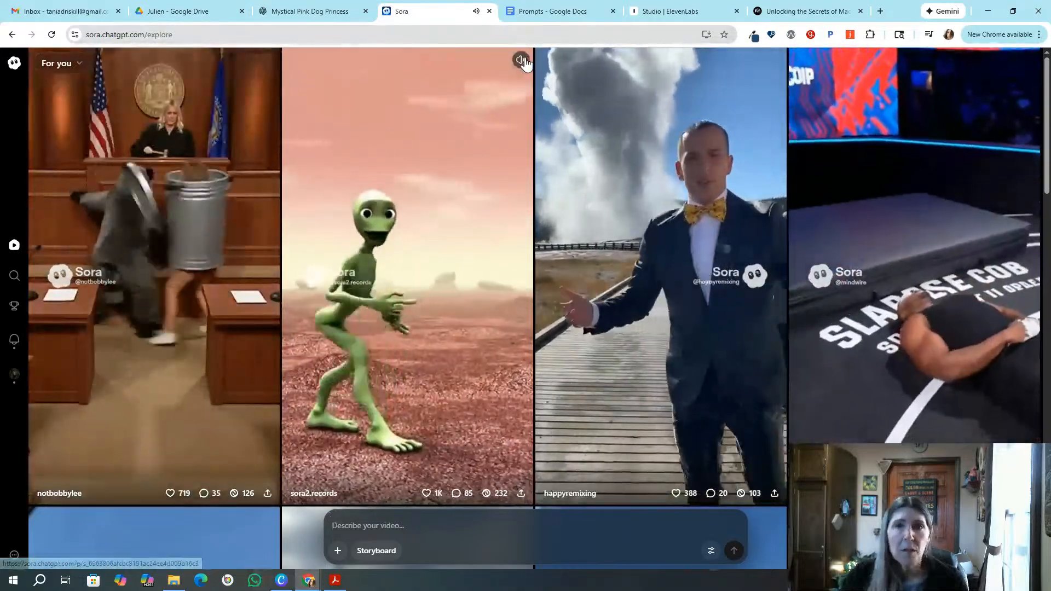
pyautogui.click(522, 60)
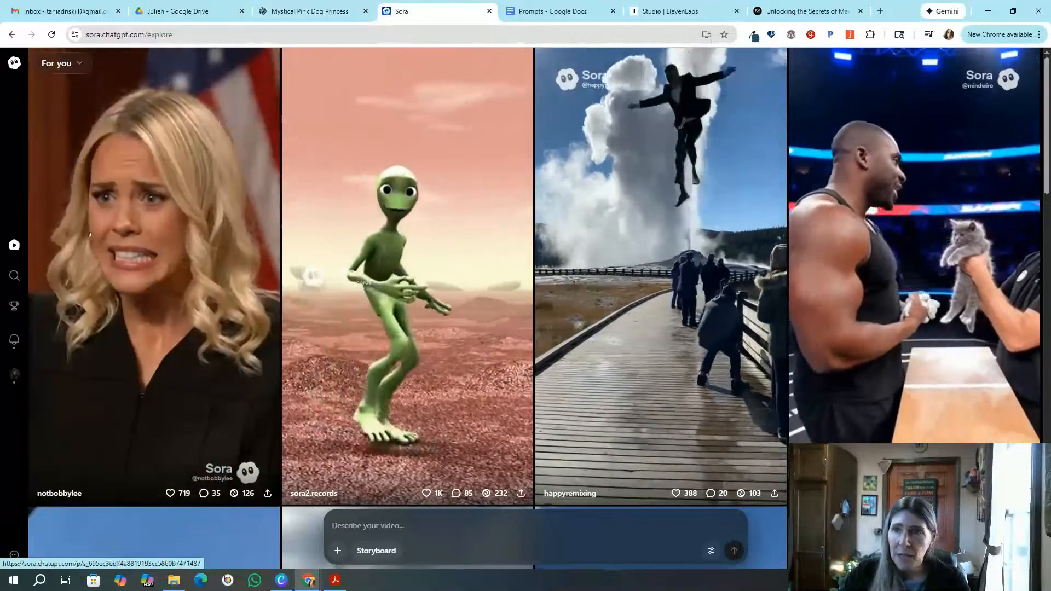
pyautogui.scroll(-1, 207, 482)
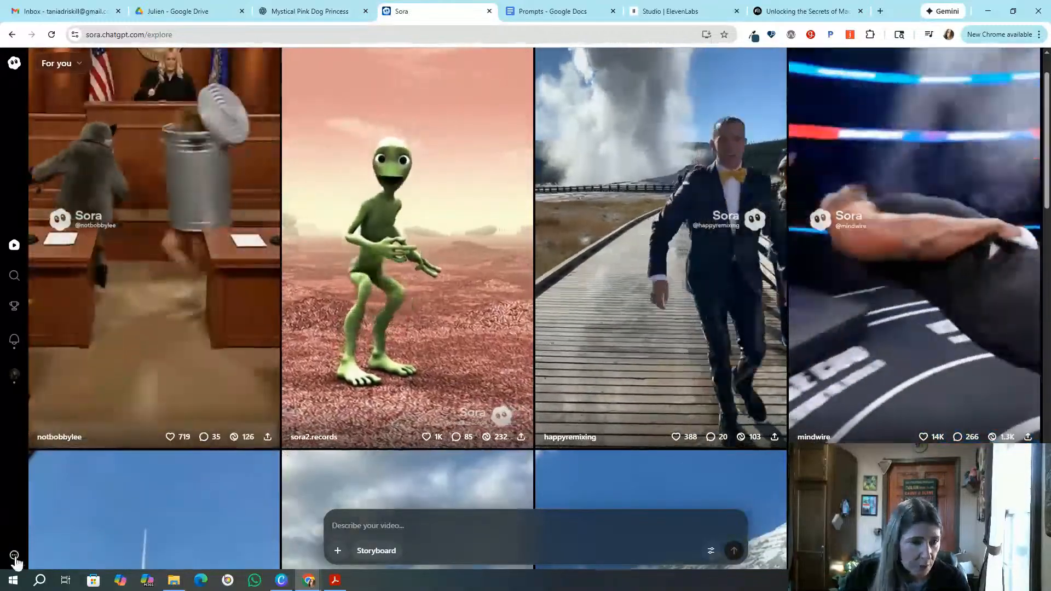
# Switch to the old version of Sora and set the generation type to Image
pyautogui.click(14, 555)
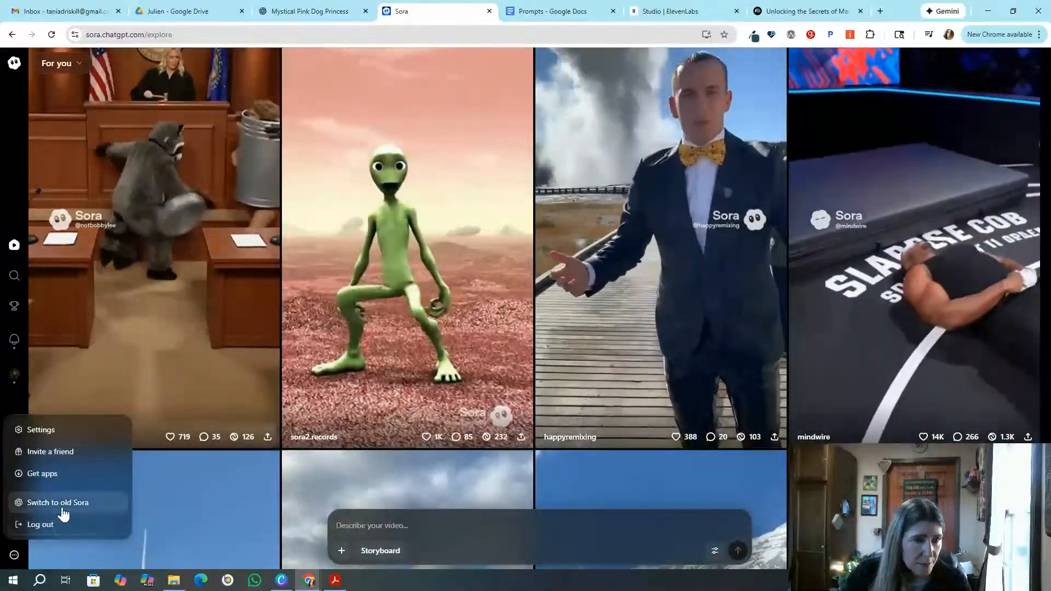
pyautogui.click(64, 512)
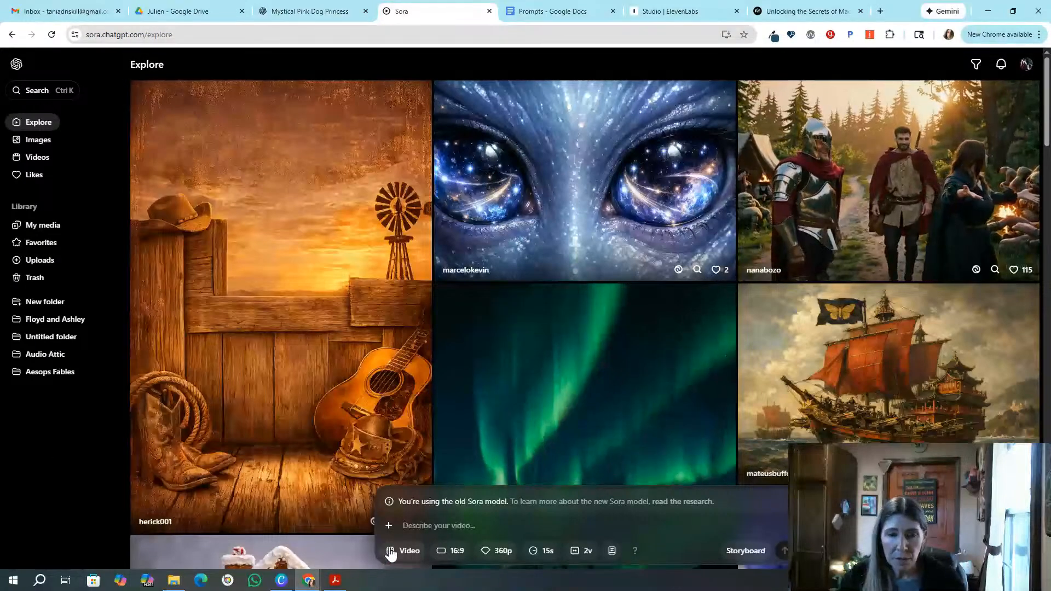
pyautogui.click(414, 551)
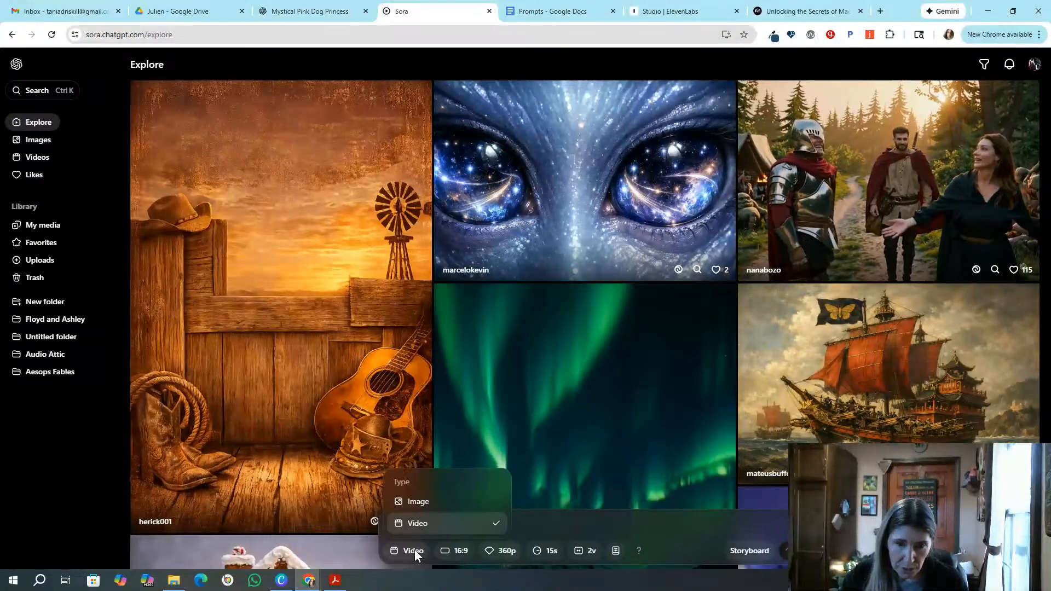
pyautogui.click(411, 502)
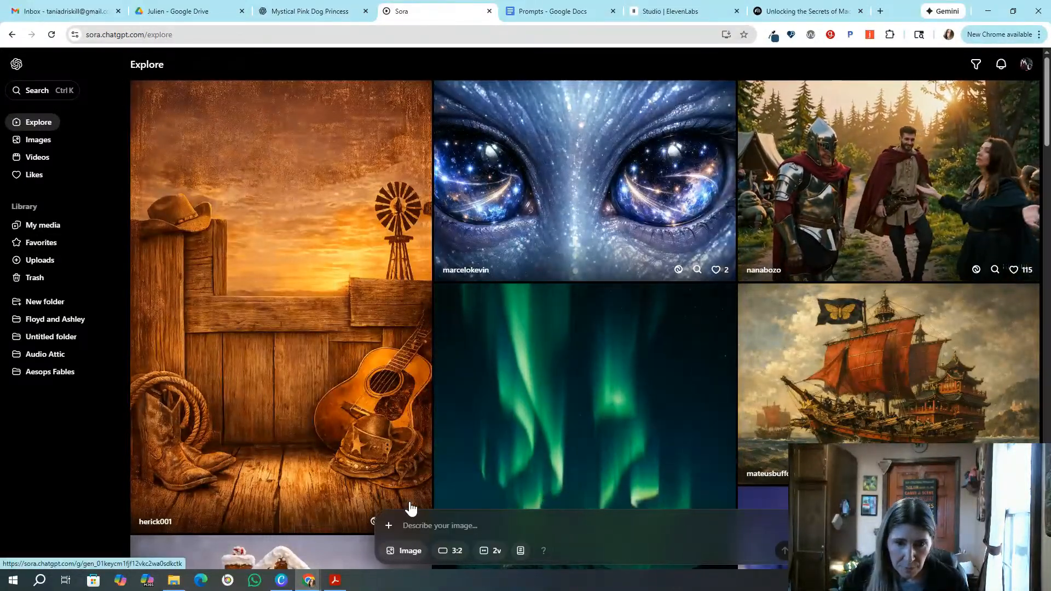
# Upload the dog photo IMG_1798.PNG from the Downloads folder as the reference image
pyautogui.click(389, 529)
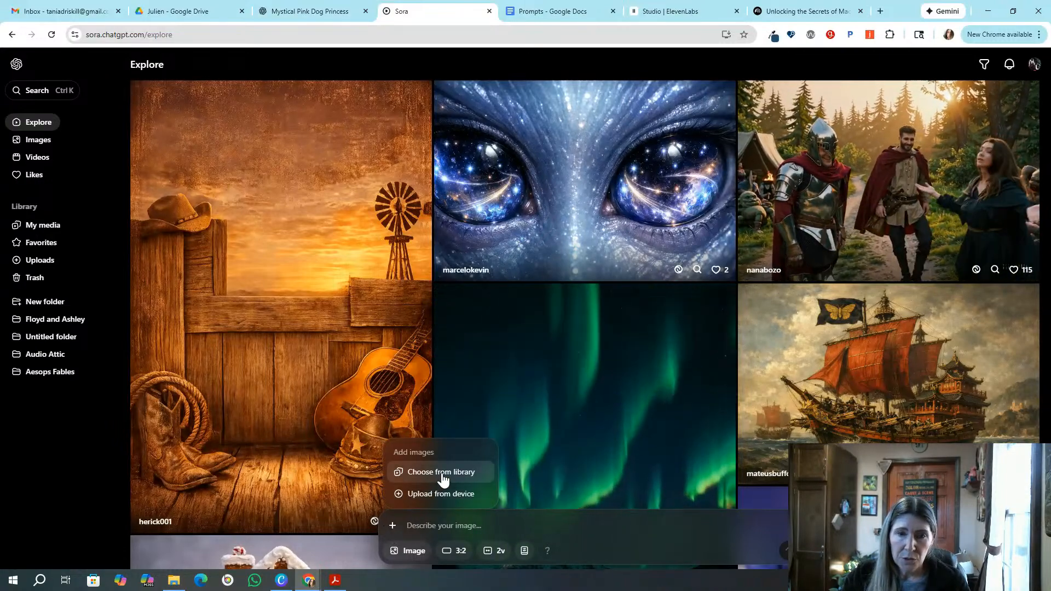
pyautogui.click(438, 495)
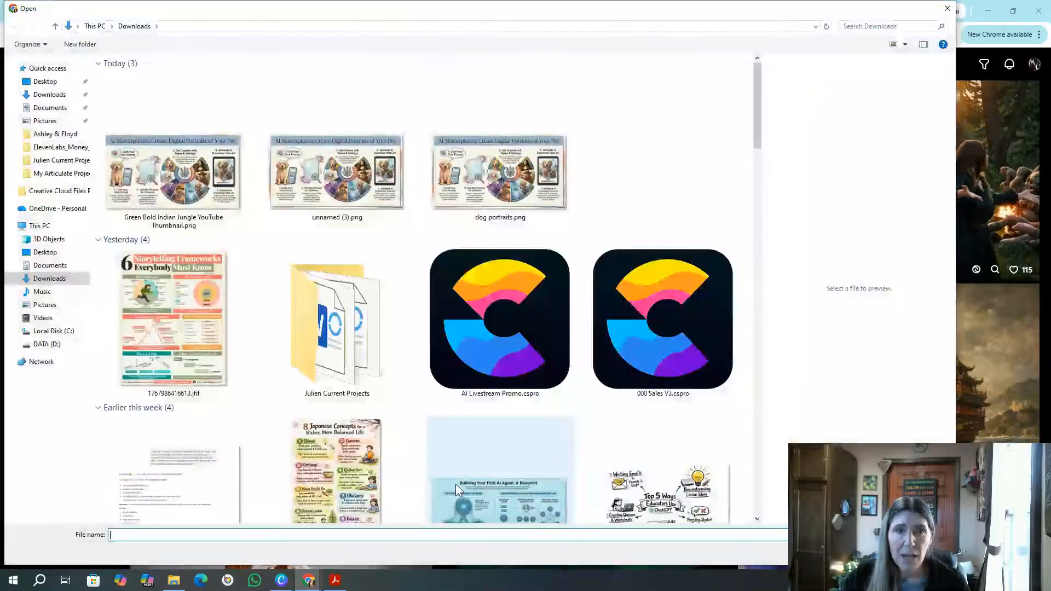
pyautogui.moveTo(754, 85); pyautogui.dragTo(770, 428)
pyautogui.click(688, 313)
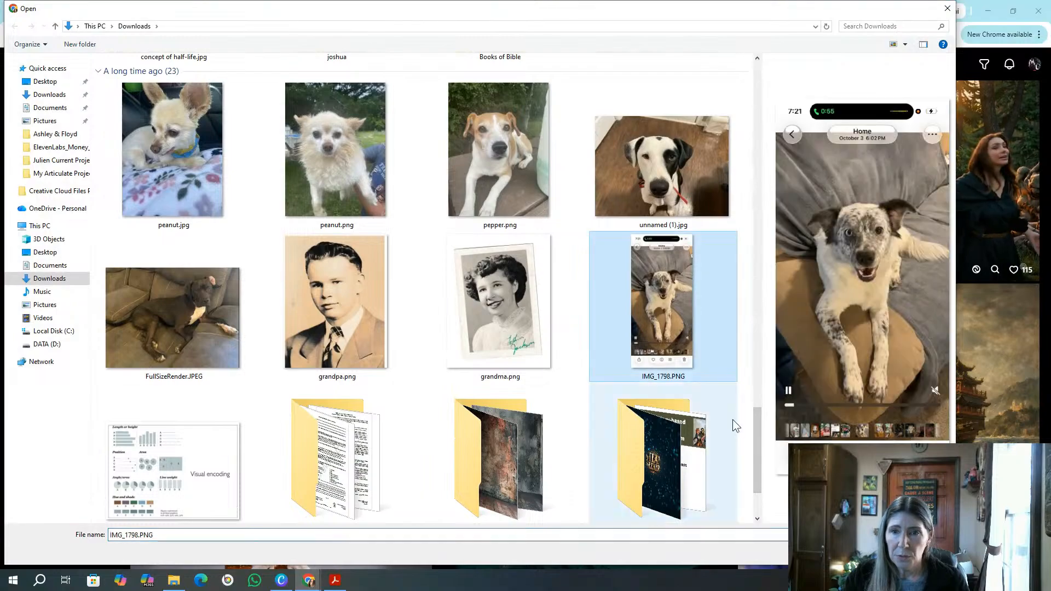
pyautogui.click(875, 552)
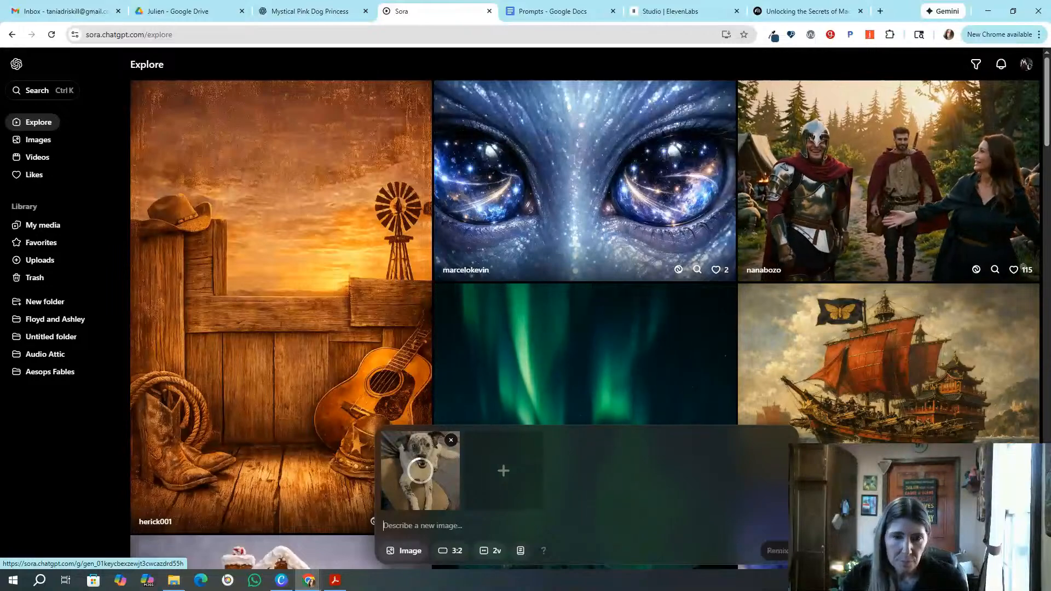
# Paste the copied fairytale princess prompt, generate the remix, and show its progress in My media
pyautogui.hotkey('ctrl', 'v')
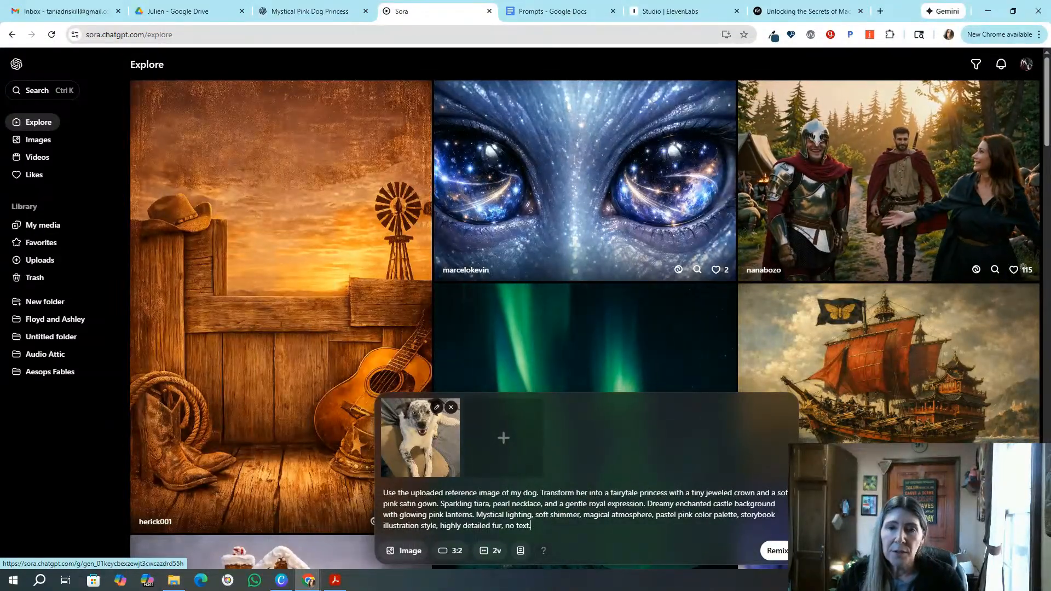
pyautogui.click(777, 550)
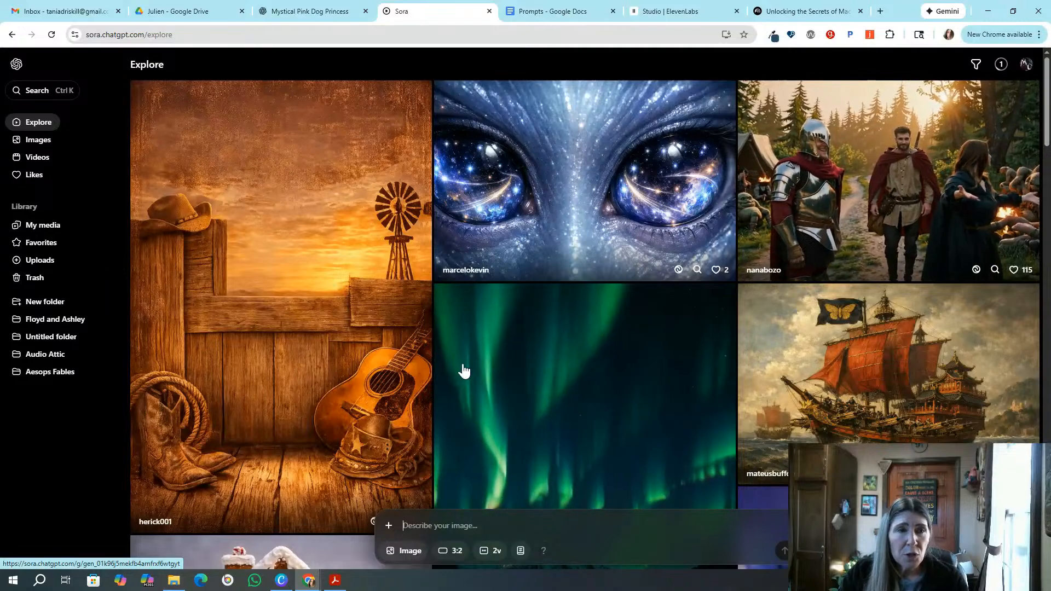
pyautogui.click(47, 227)
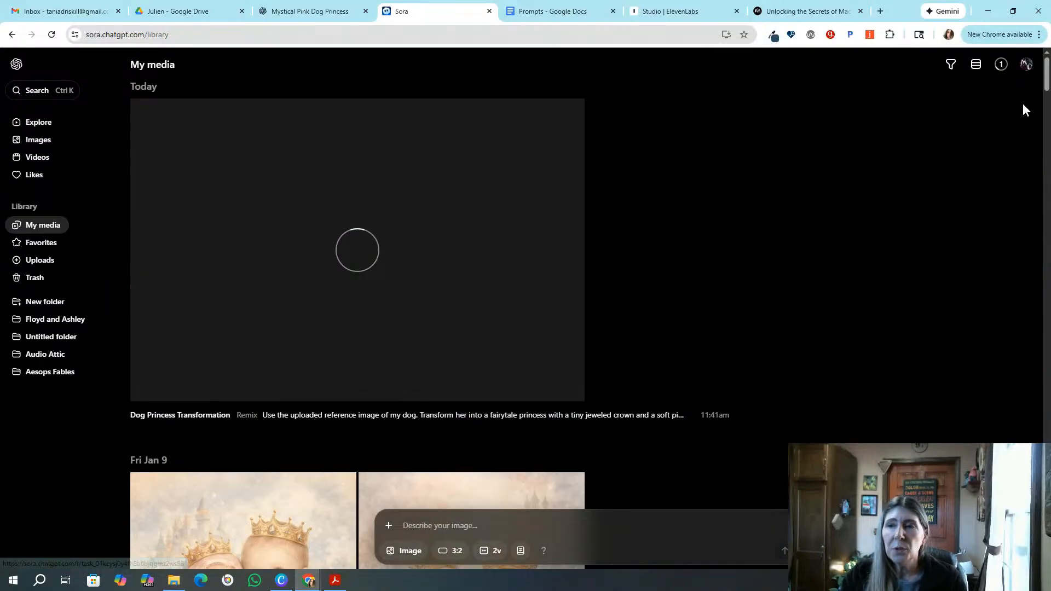
pyautogui.moveTo(1046, 73)
pyautogui.mouseDown()
pyautogui.moveTo(1046, 334)
pyautogui.moveTo(1047, 88)
pyautogui.mouseUp()
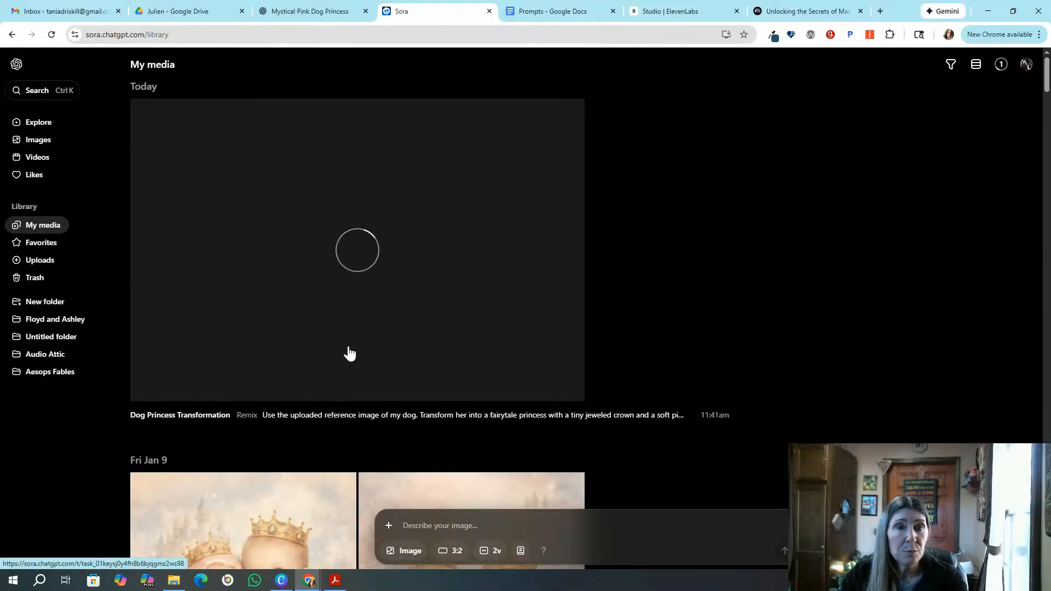
# Copy the full Enchanted Rose Garden Princess prompt from ChatGPT and paste it into Sora's image description
pyautogui.click(313, 13)
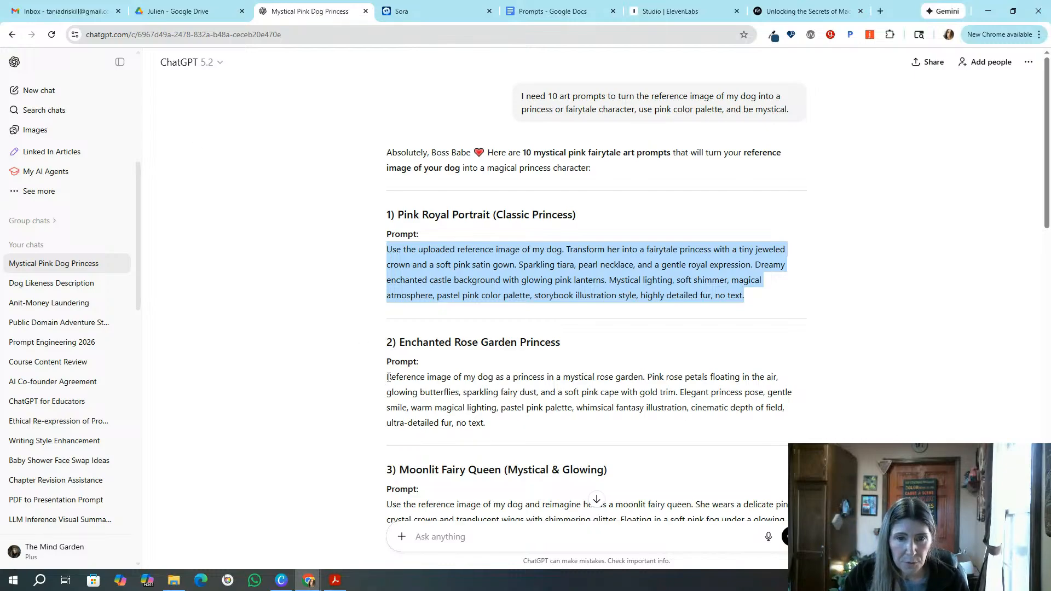
pyautogui.moveTo(388, 377); pyautogui.dragTo(497, 420)
pyautogui.hotkey('ctrl', 'c')
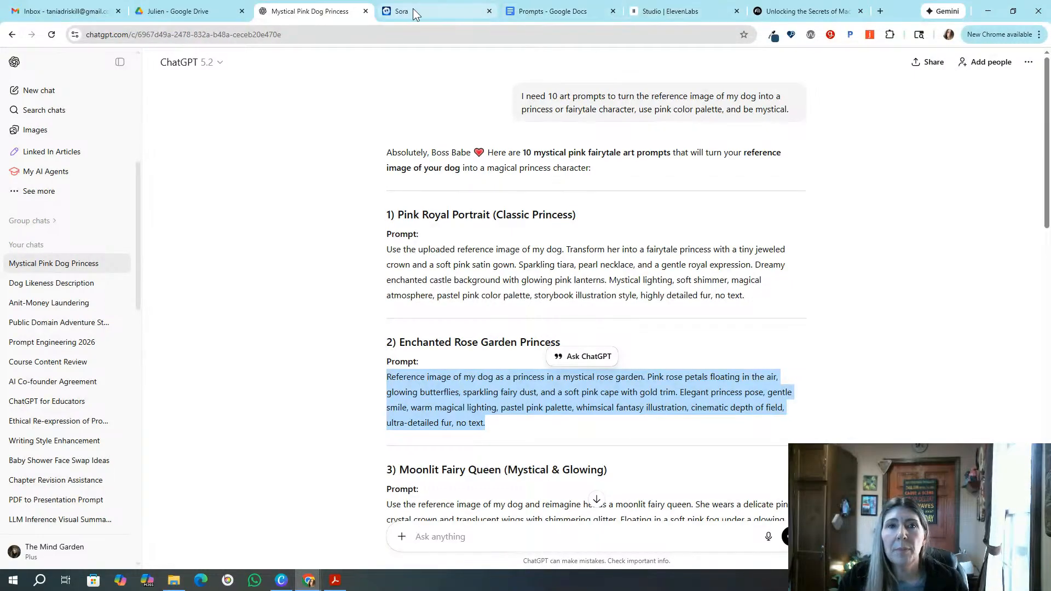
pyautogui.click(434, 12)
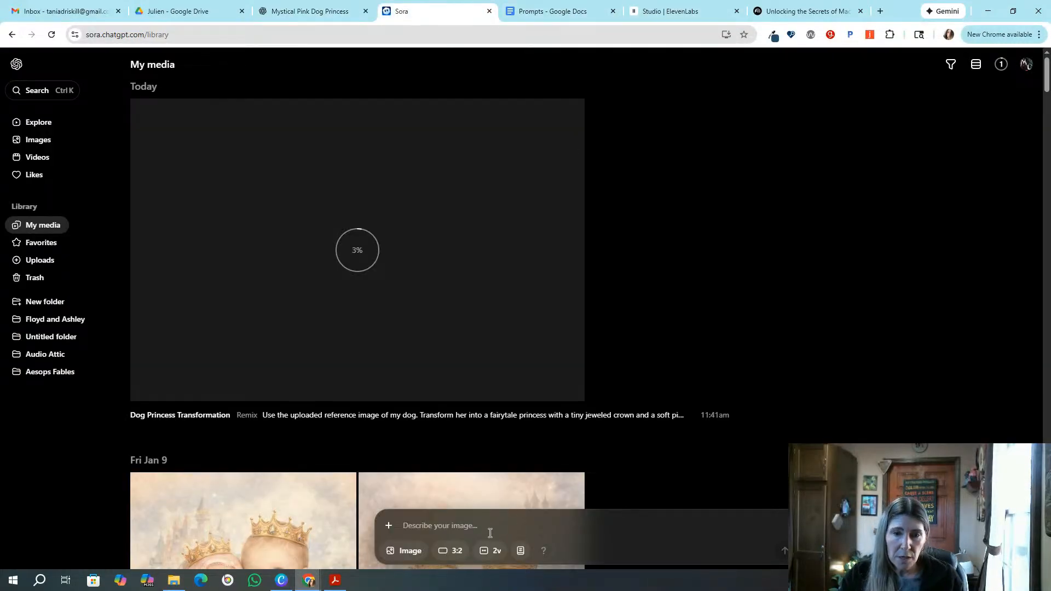
pyautogui.hotkey('ctrl', 'v')
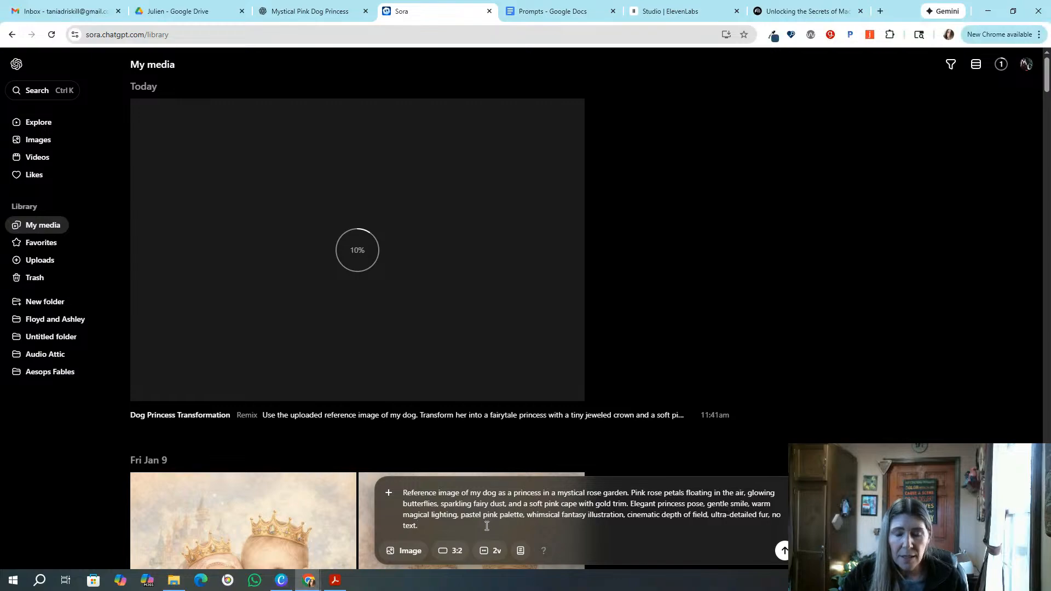
# Attach today's previously uploaded dog photo from the library's uploads as the reference image
pyautogui.click(389, 492)
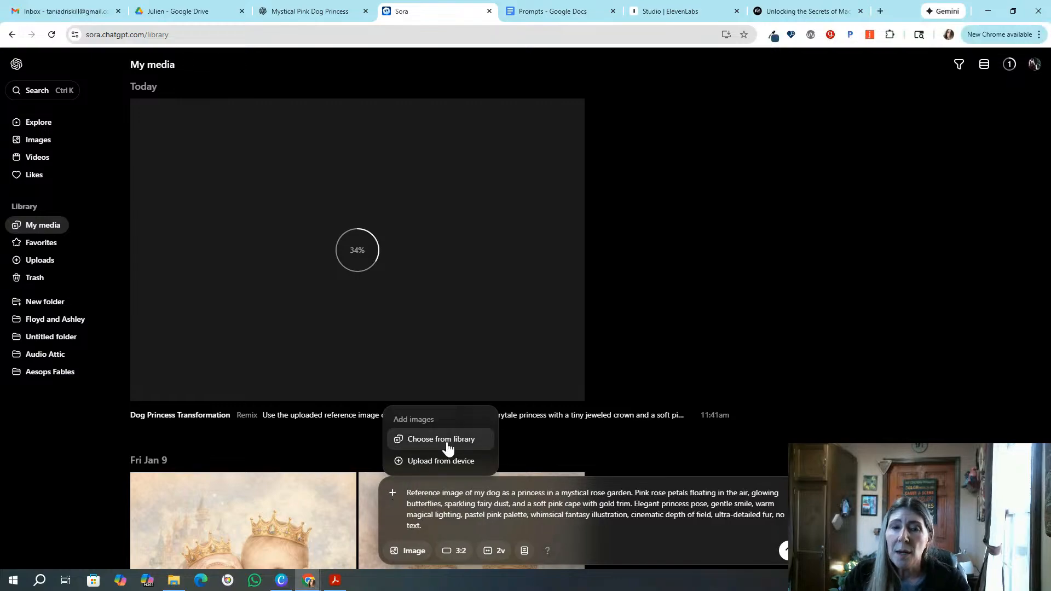
pyautogui.click(448, 445)
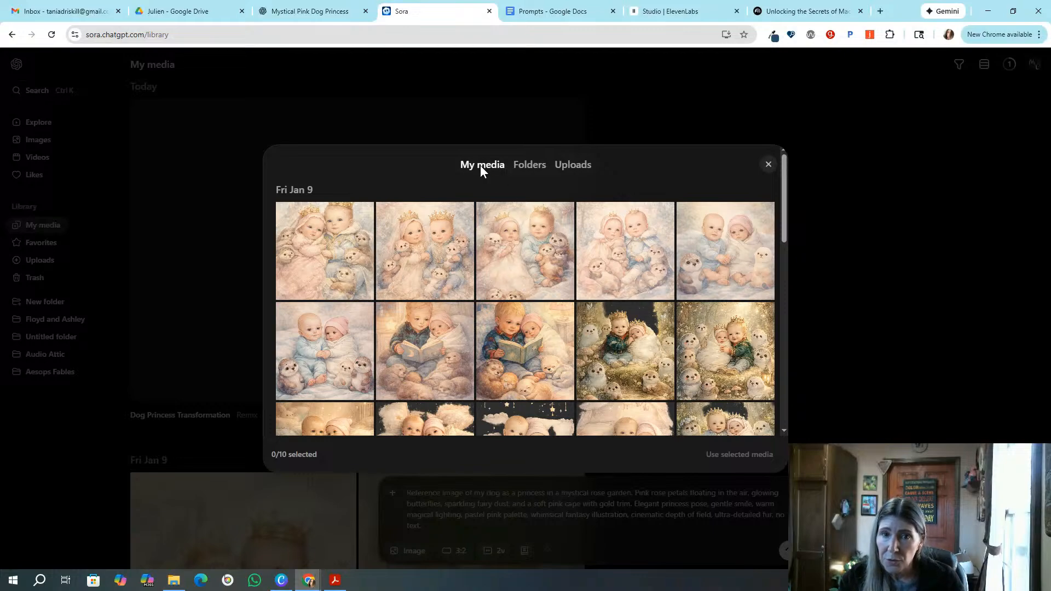
pyautogui.click(586, 166)
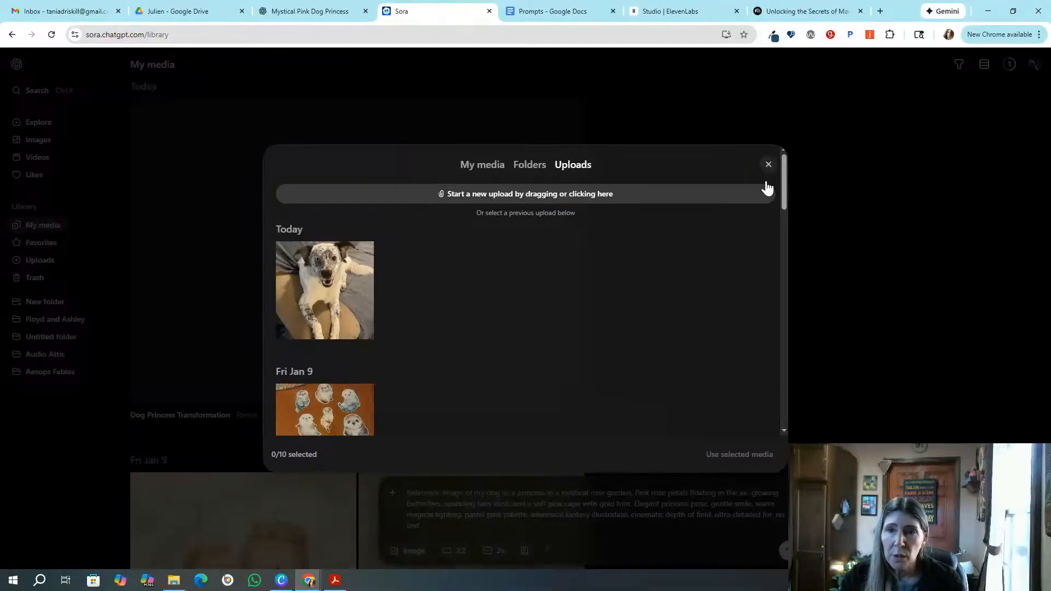
pyautogui.moveTo(784, 182); pyautogui.dragTo(782, 159)
pyautogui.click(340, 292)
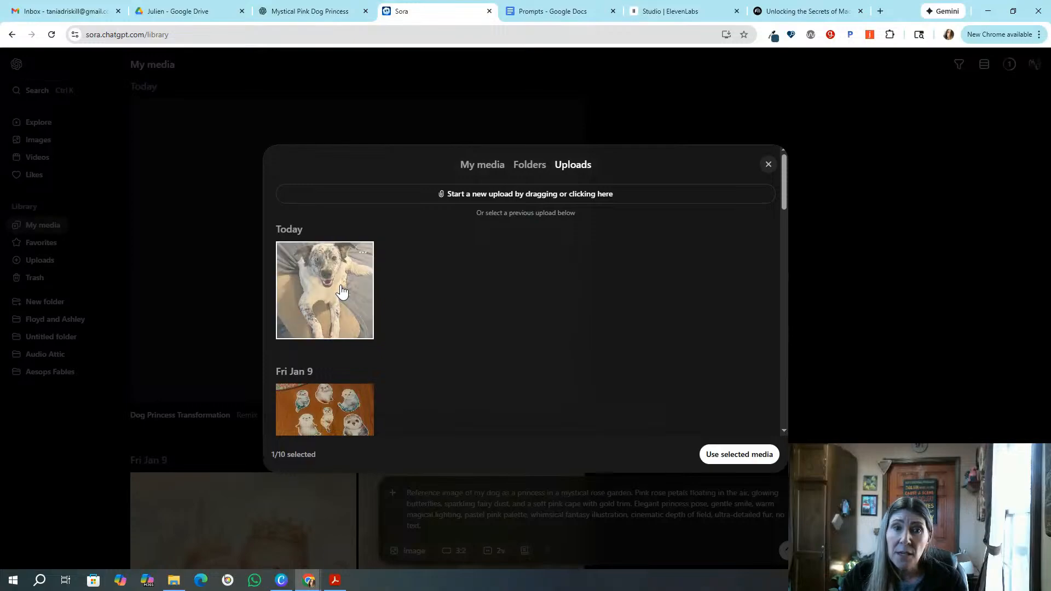
pyautogui.click(739, 455)
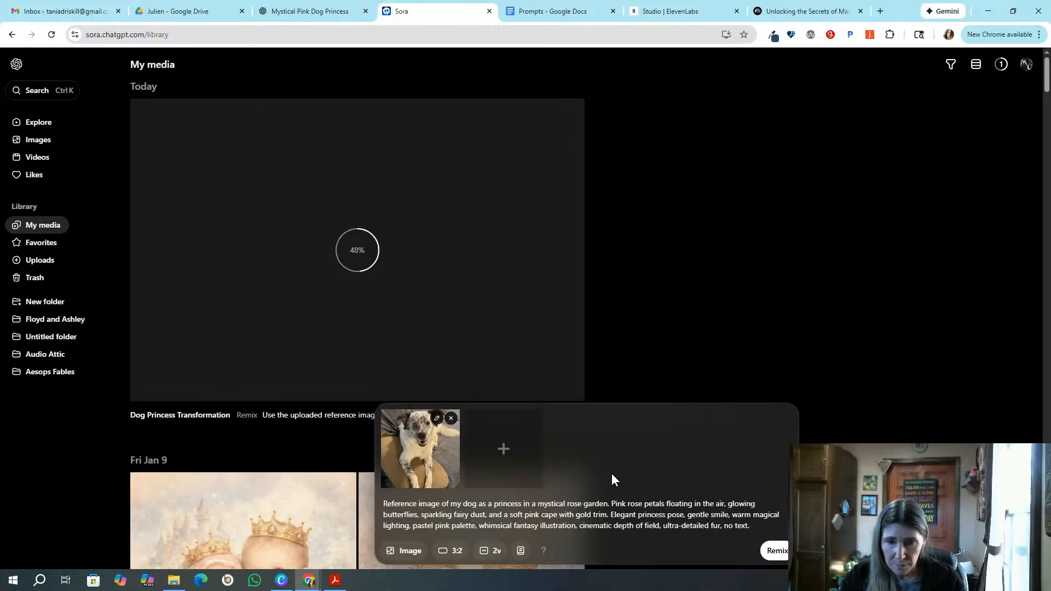
# Set the aspect ratio to 2:3 and generate the rose garden princess remix
pyautogui.click(454, 551)
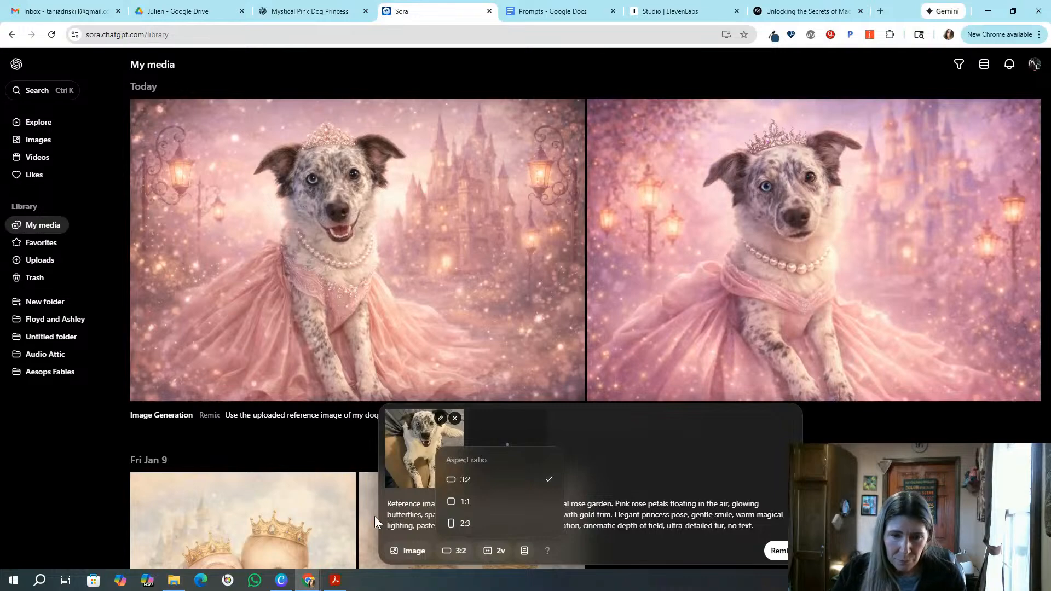
pyautogui.click(466, 523)
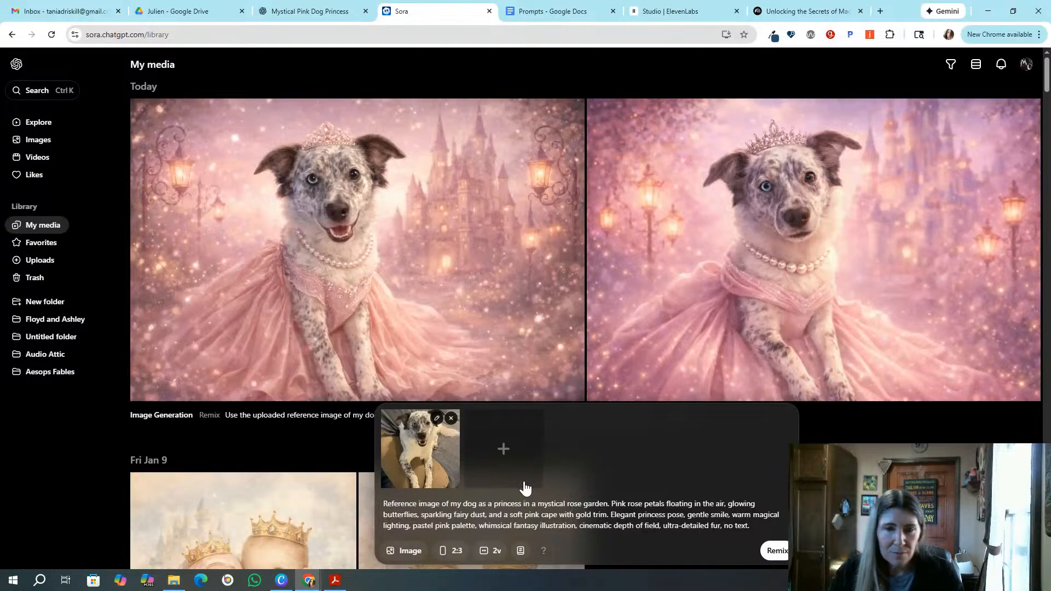
pyautogui.click(783, 554)
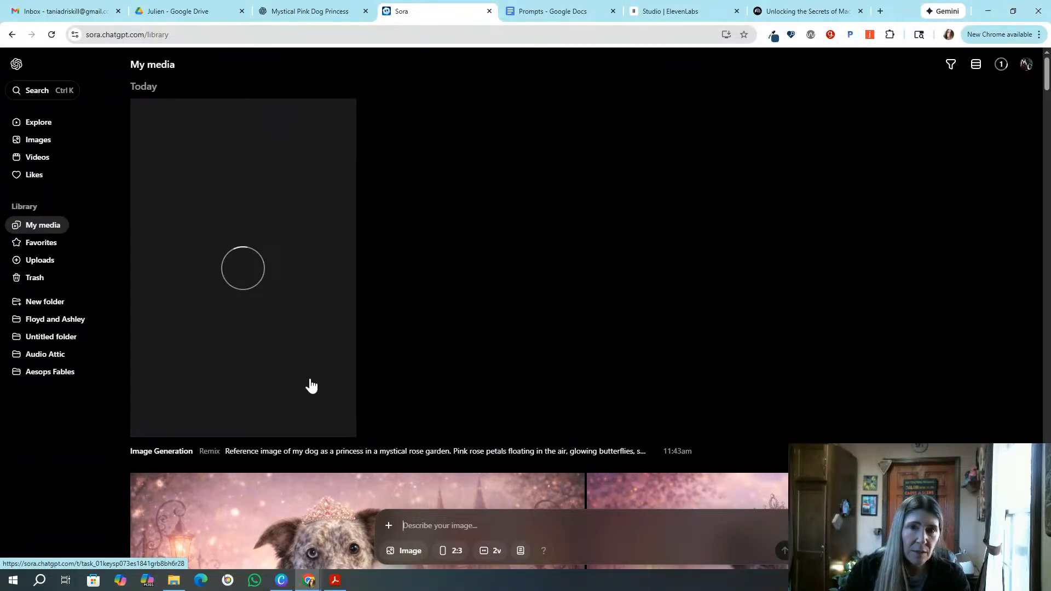
# Switch to ChatGPT and send the follow-up request "I also need some art deco prompts in a dark palette"
pyautogui.click(286, 10)
pyautogui.scroll(-15, 591, 511)
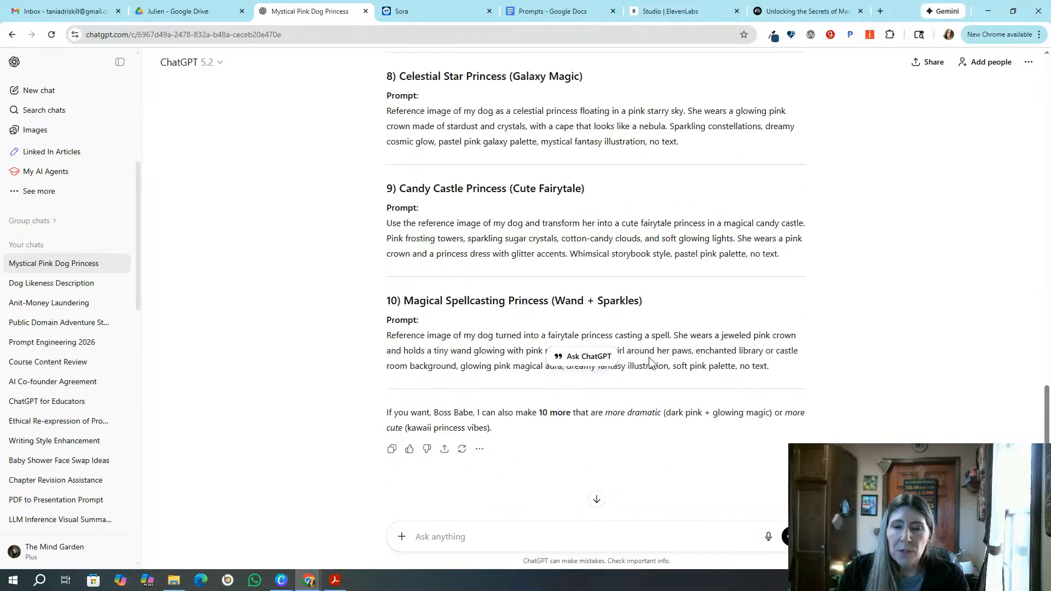
pyautogui.click(493, 539)
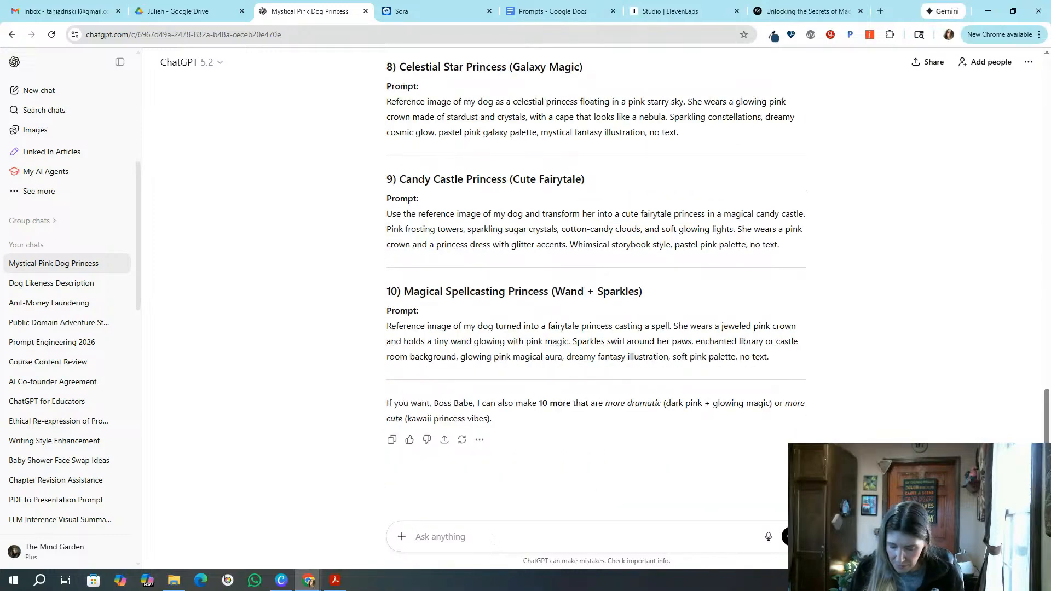
pyautogui.write('I')
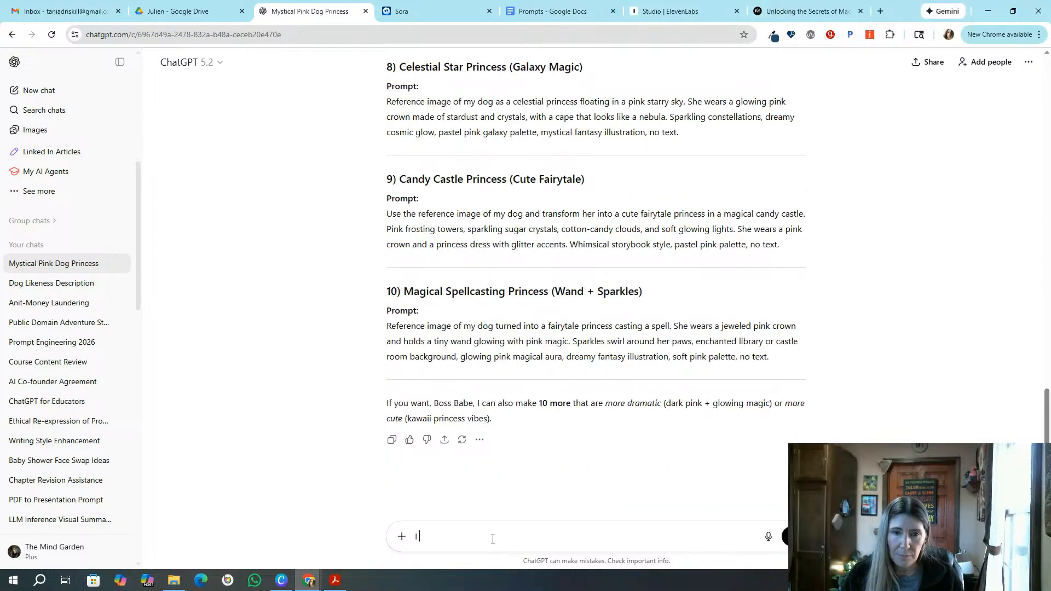
pyautogui.write(' also need some art deco')
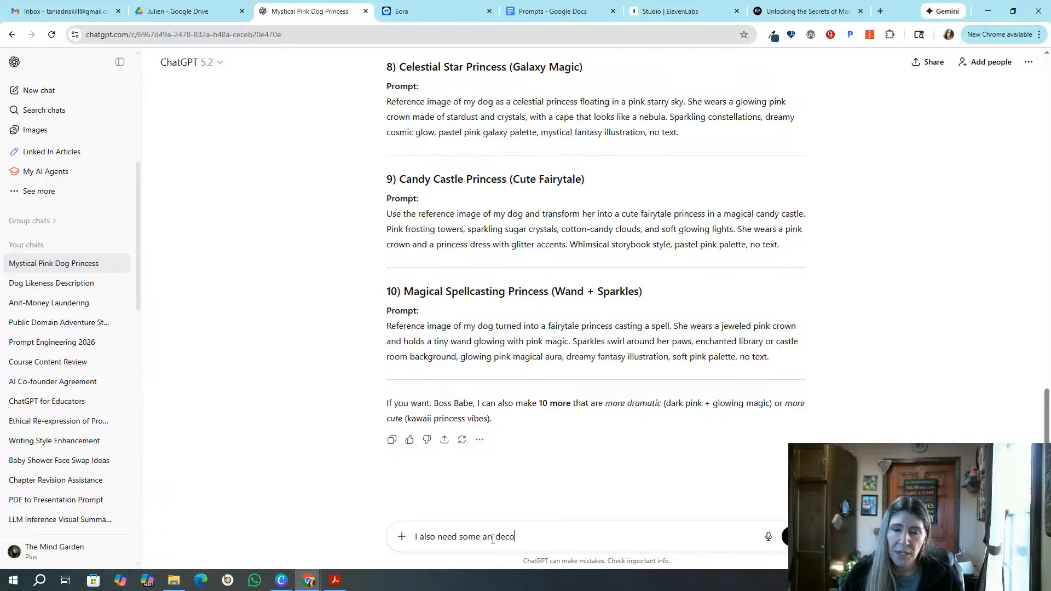
pyautogui.write(' prompts in a')
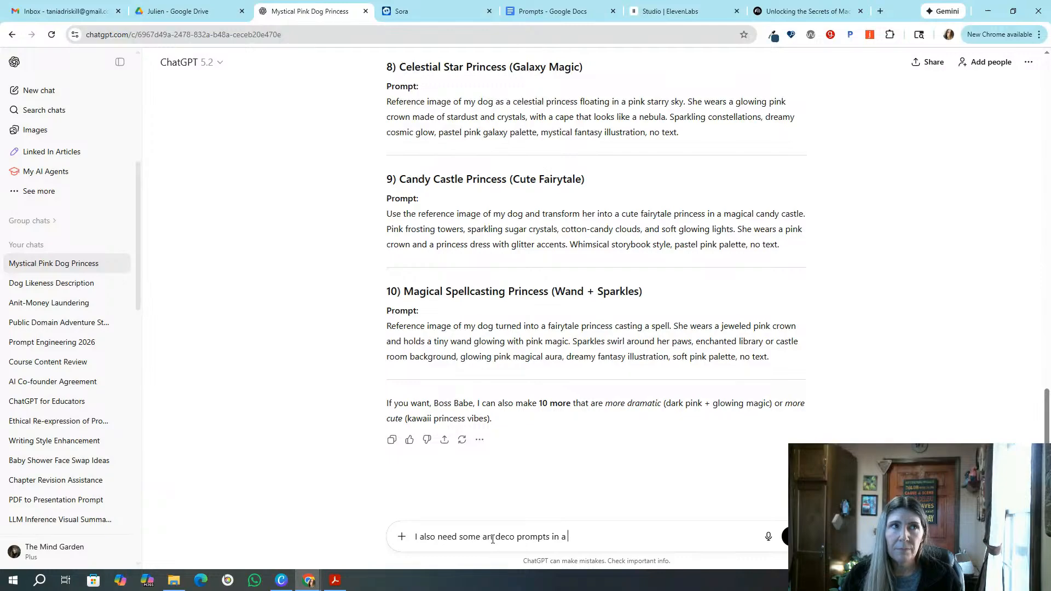
pyautogui.write(' dark ')
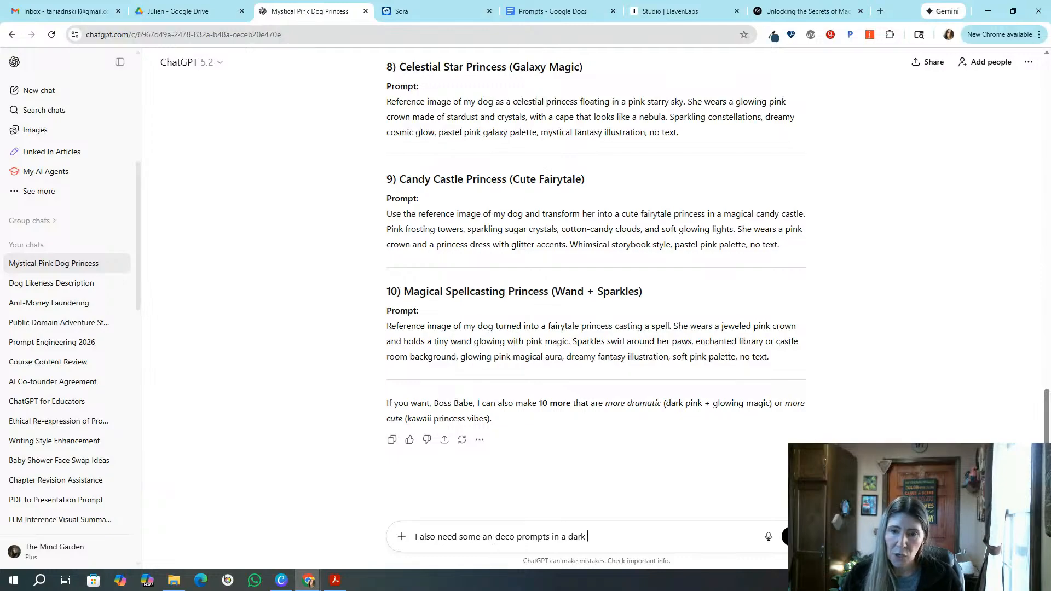
pyautogui.write('palette')
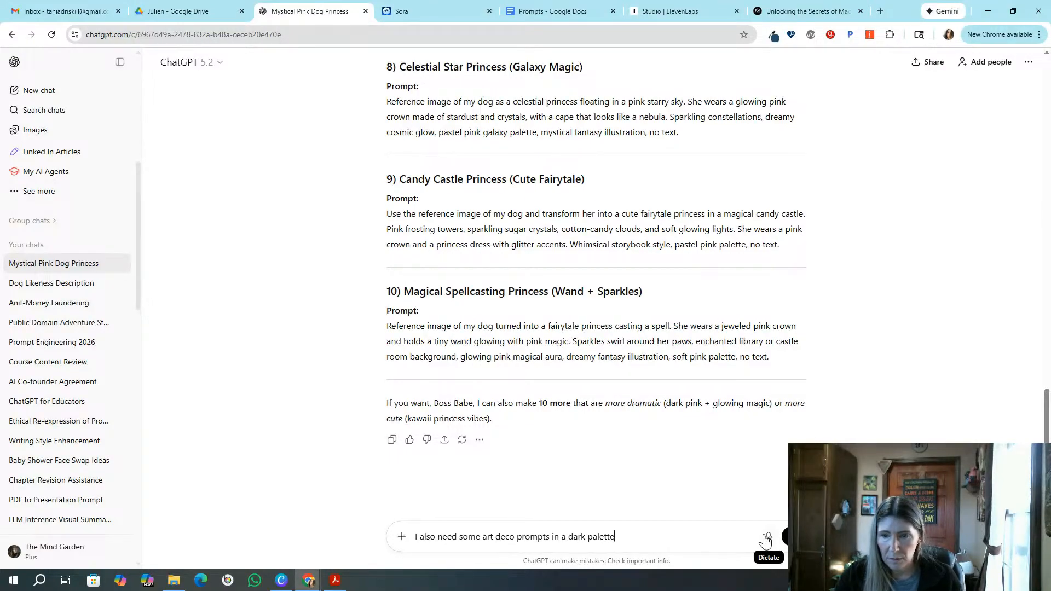
pyautogui.press('Return')
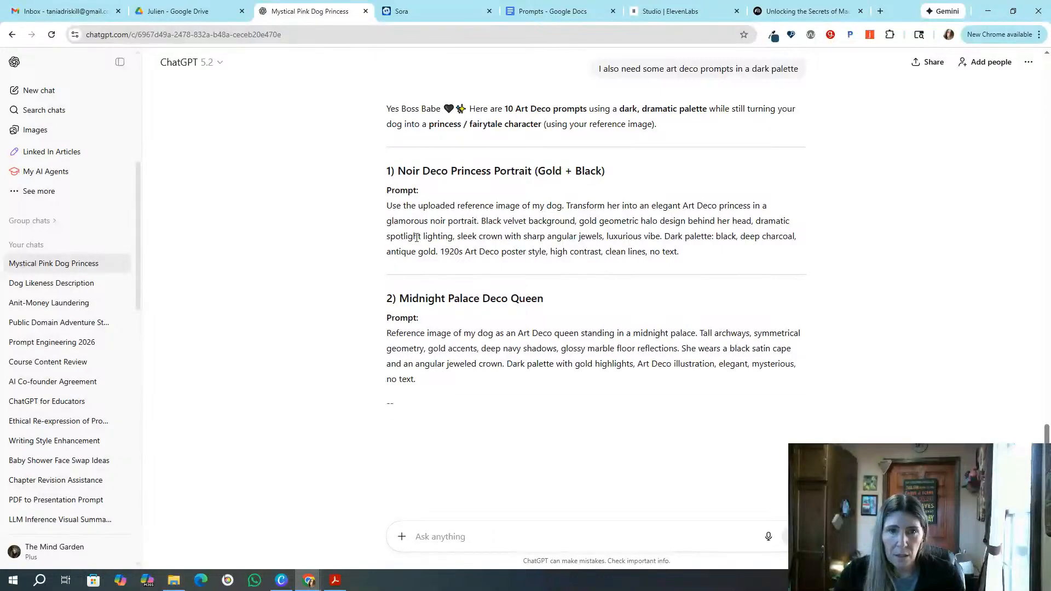
# Copy the full Noir Deco Princess Portrait prompt from ChatGPT and paste it into Sora's image description
pyautogui.moveTo(387, 206); pyautogui.dragTo(708, 258)
pyautogui.hotkey('ctrl', 'c')
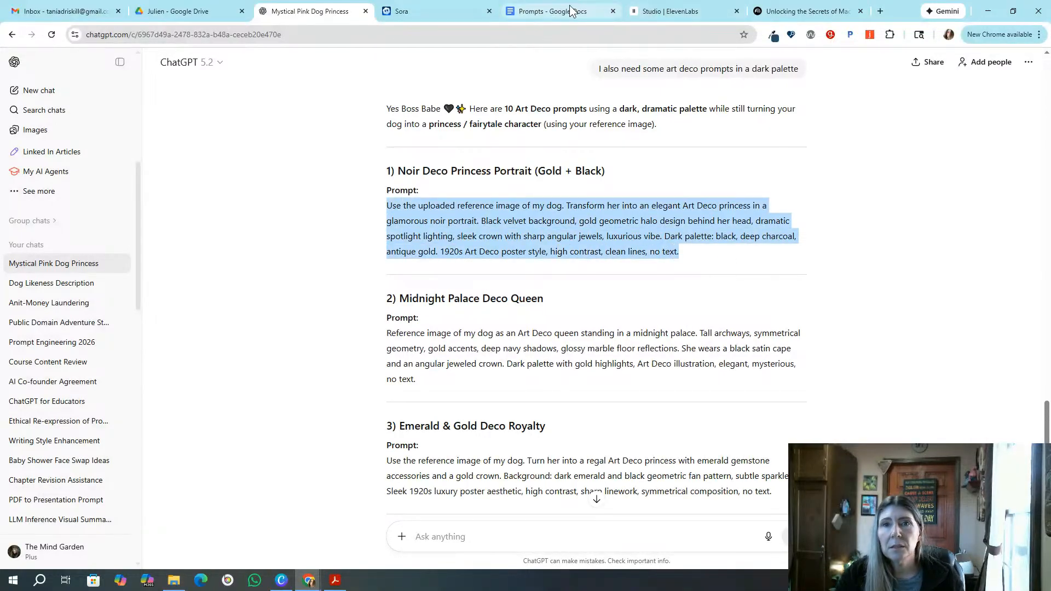
pyautogui.click(428, 12)
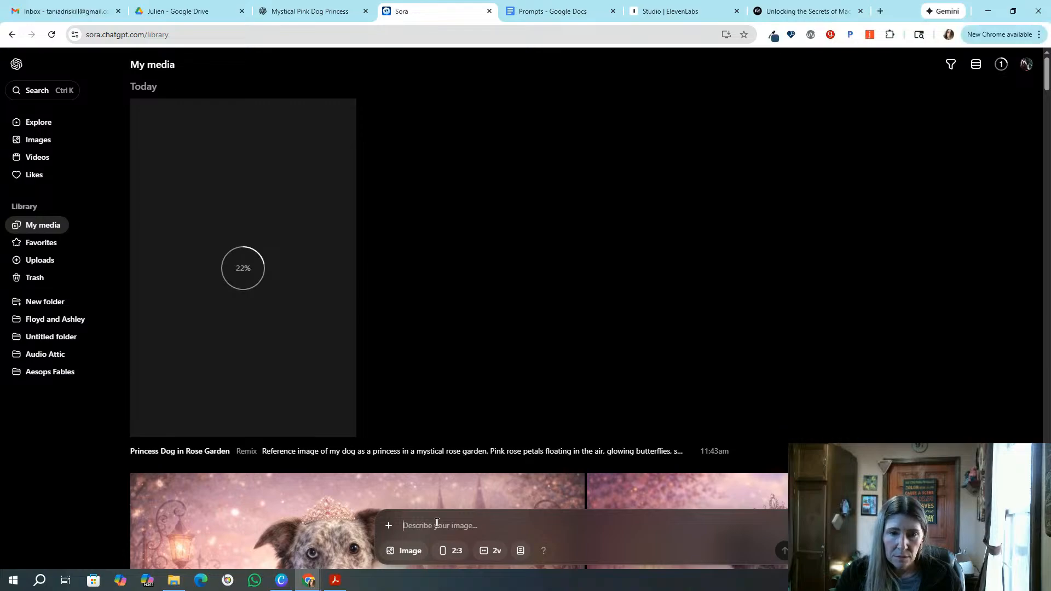
pyautogui.click(437, 523)
pyautogui.hotkey('ctrl', 'v')
# Attach today's uploaded dog photo from the library as the reference image and generate the noir Art Deco princess remix
pyautogui.click(389, 494)
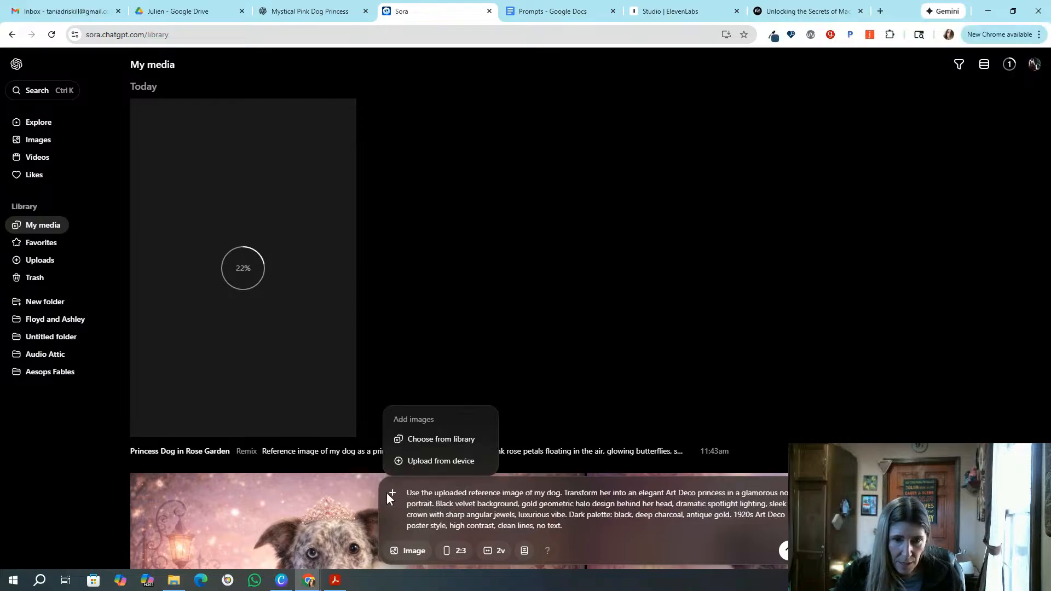
pyautogui.click(412, 442)
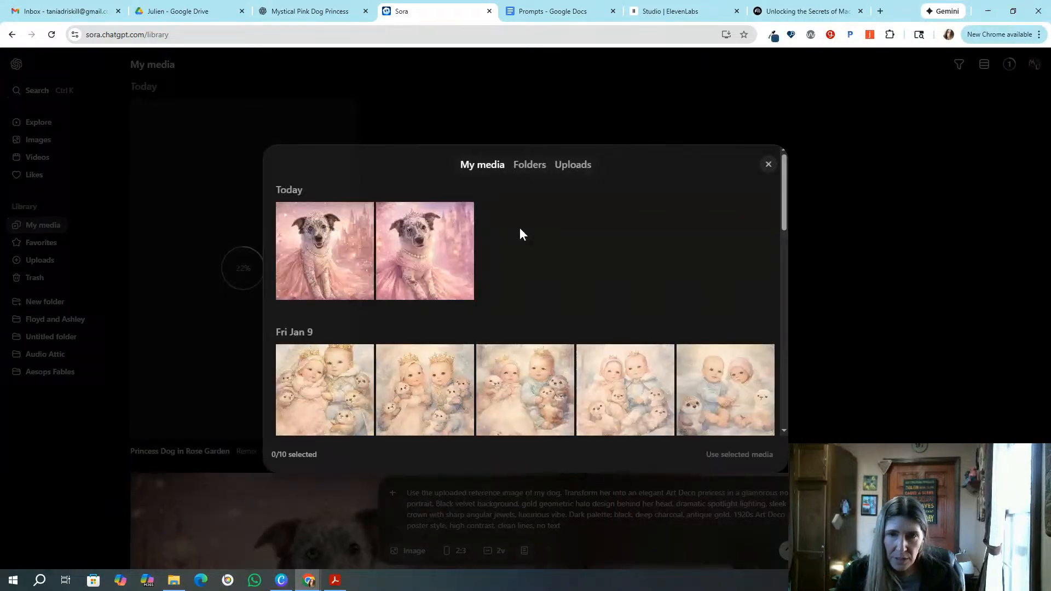
pyautogui.click(573, 165)
pyautogui.click(325, 290)
pyautogui.click(739, 452)
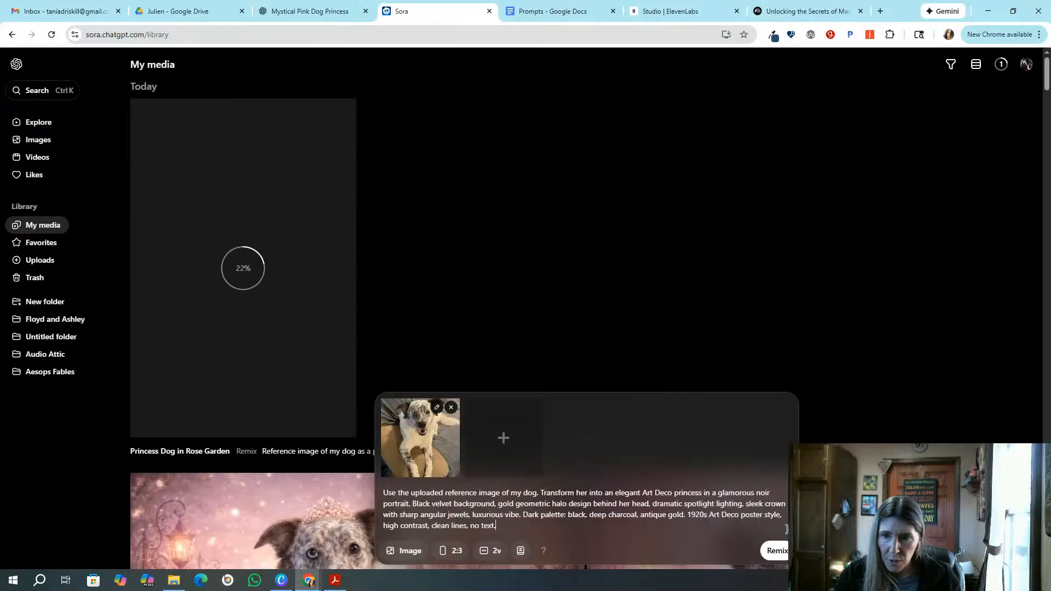
pyautogui.click(775, 551)
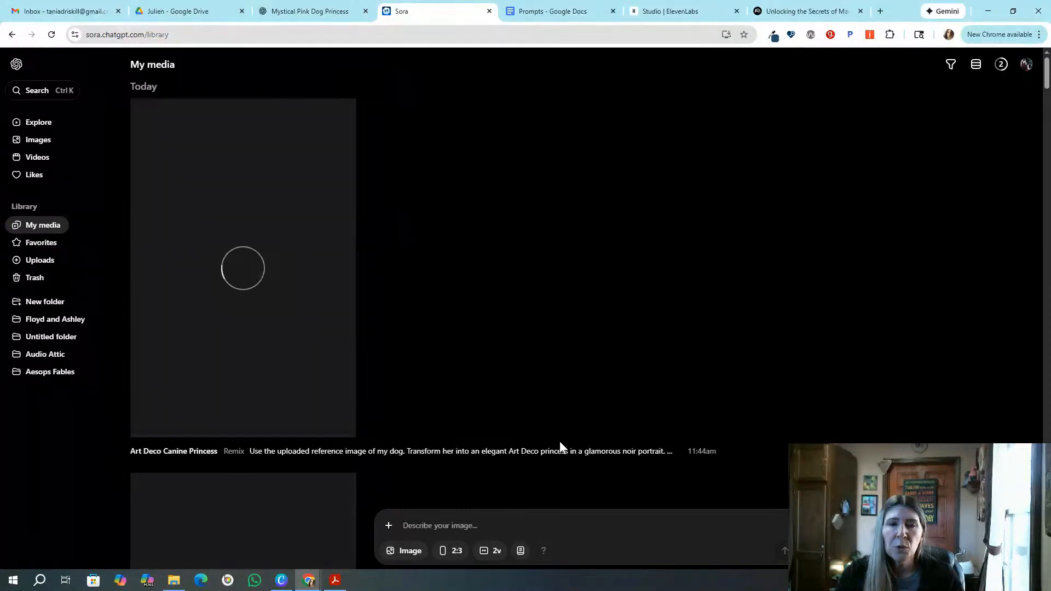
pyautogui.moveTo(1047, 72)
pyautogui.mouseDown()
pyautogui.moveTo(1048, 96)
pyautogui.moveTo(1048, 77)
pyautogui.mouseUp()
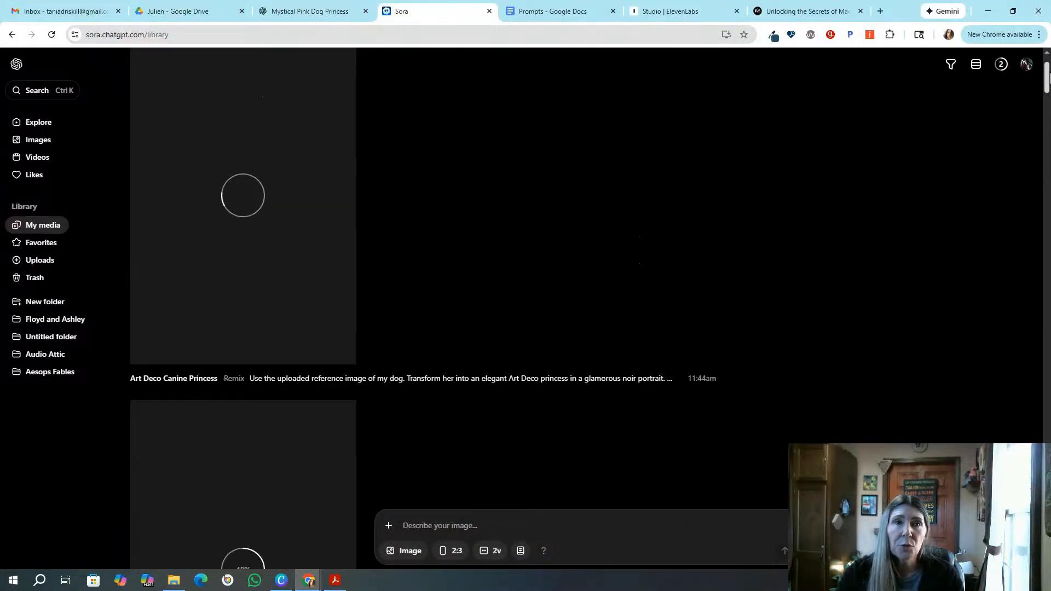
# Copy the Raven Crown Sorceress Princess prompt from ChatGPT and paste it into Sora's image description
pyautogui.click(307, 11)
pyautogui.scroll(-6, 576, 343)
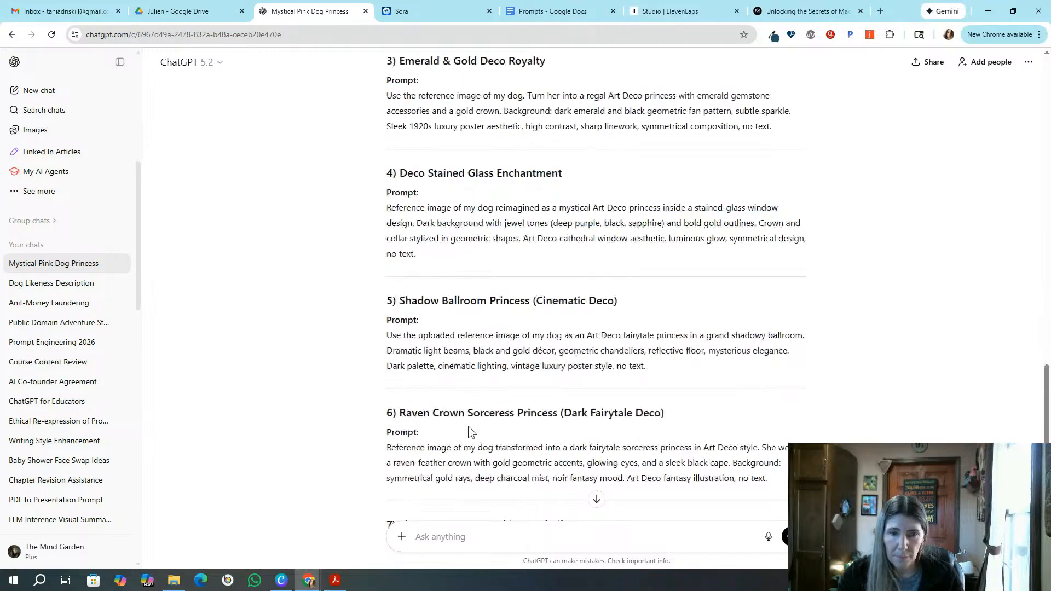
pyautogui.moveTo(387, 448); pyautogui.dragTo(777, 479)
pyautogui.hotkey('ctrl', 'c')
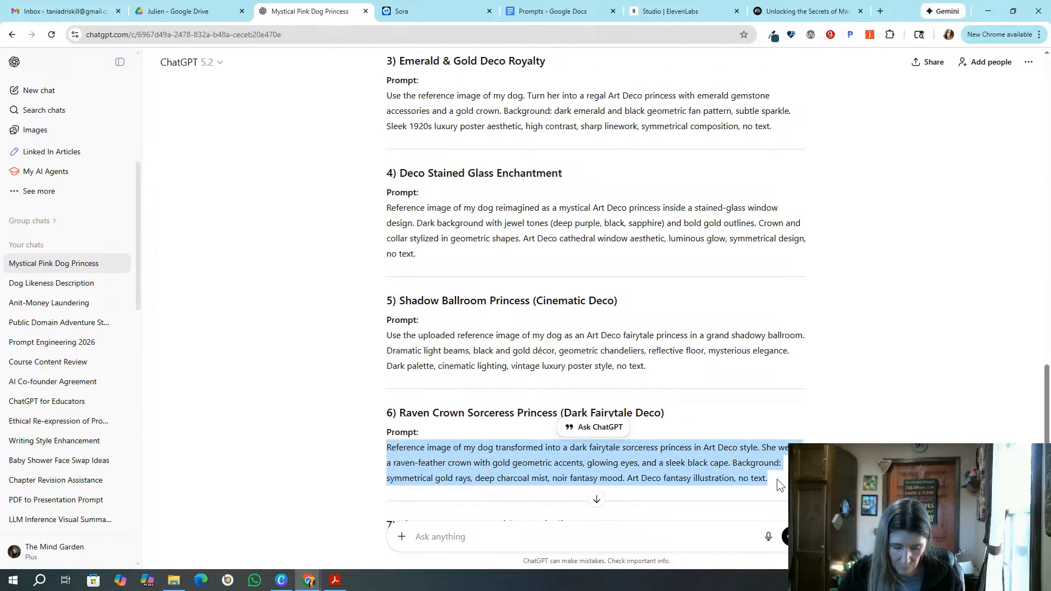
pyautogui.click(413, 10)
pyautogui.click(485, 521)
pyautogui.hotkey('ctrl', 'v')
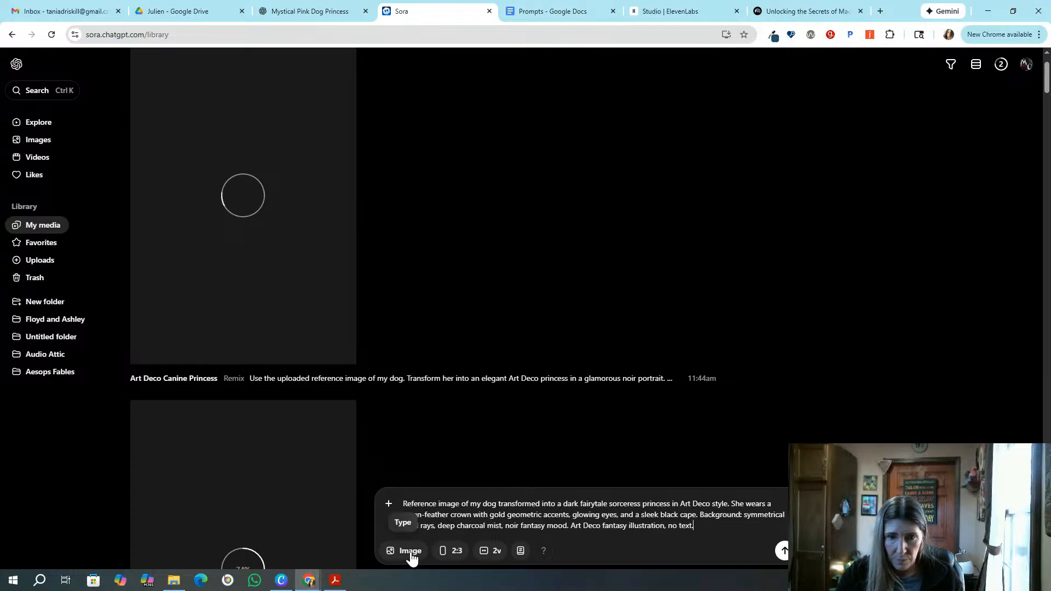
# Attach today's uploaded dog photo as the reference for the sorceress prompt and try to start the remix
pyautogui.click(392, 503)
pyautogui.click(422, 451)
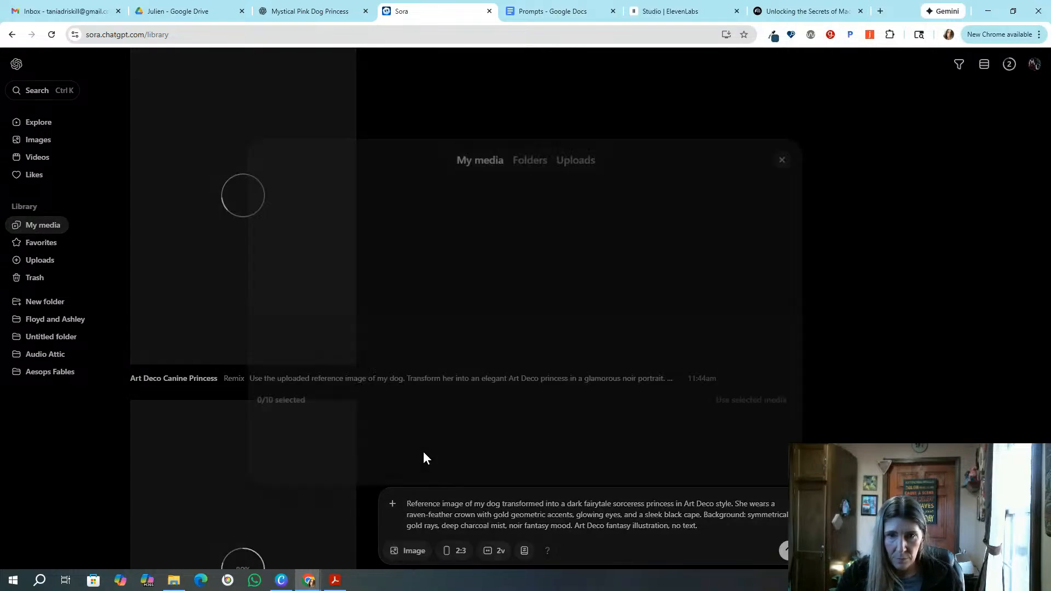
pyautogui.click(573, 165)
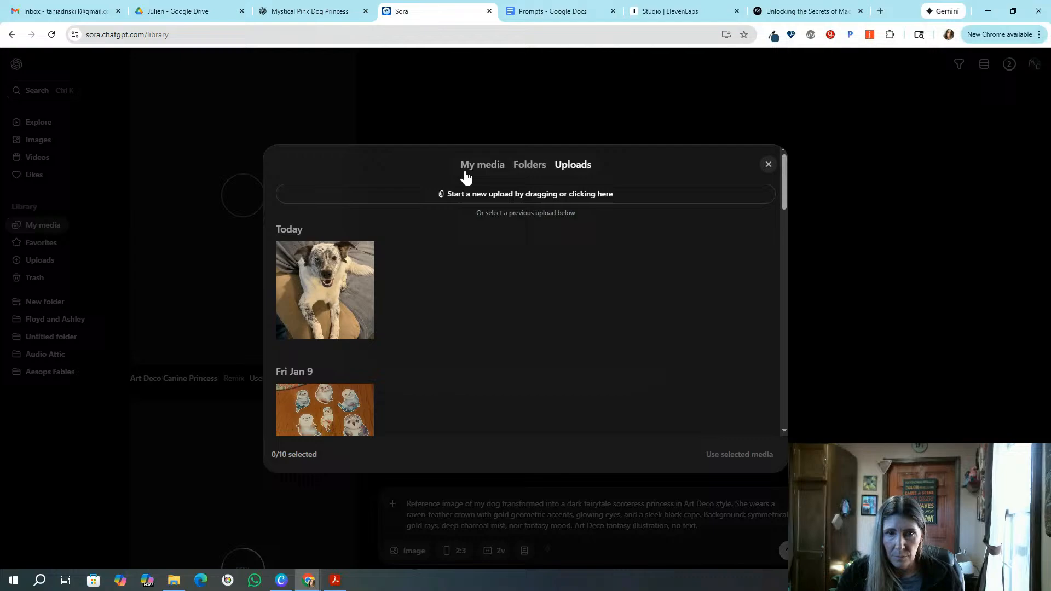
pyautogui.click(325, 288)
pyautogui.click(740, 455)
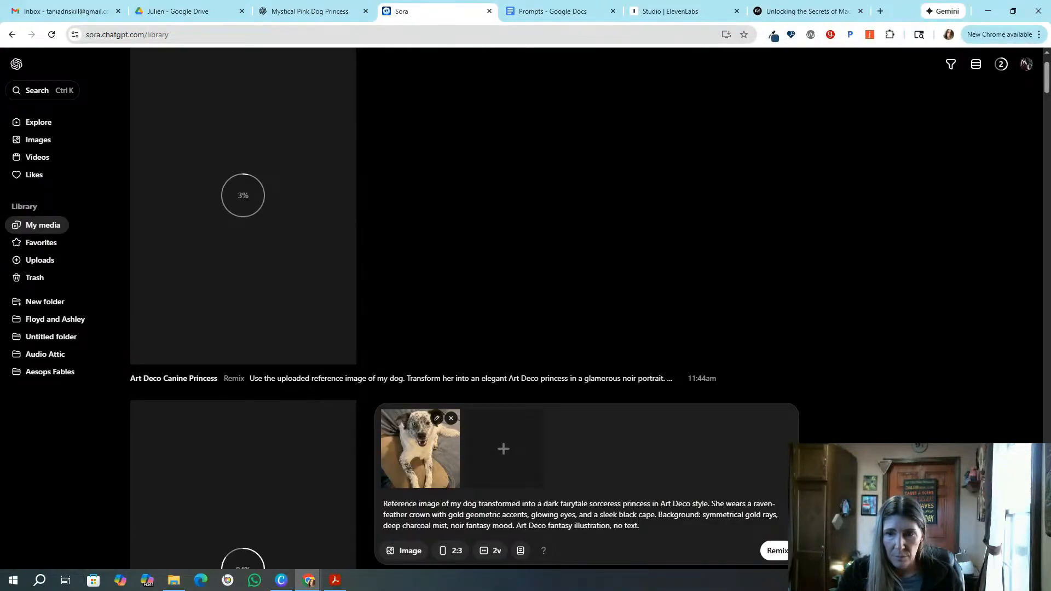
pyautogui.click(778, 551)
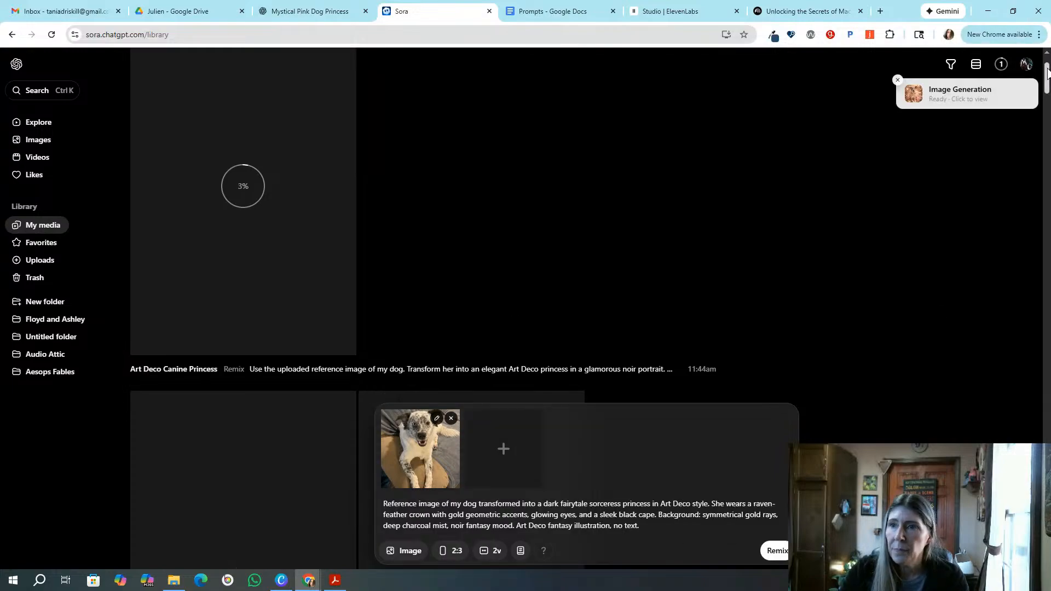
# Review the rose garden portraits and compare them with the earlier pink castle princess images in the media library
pyautogui.scroll(-2, 1048, 82)
pyautogui.scroll(-3, 1048, 83)
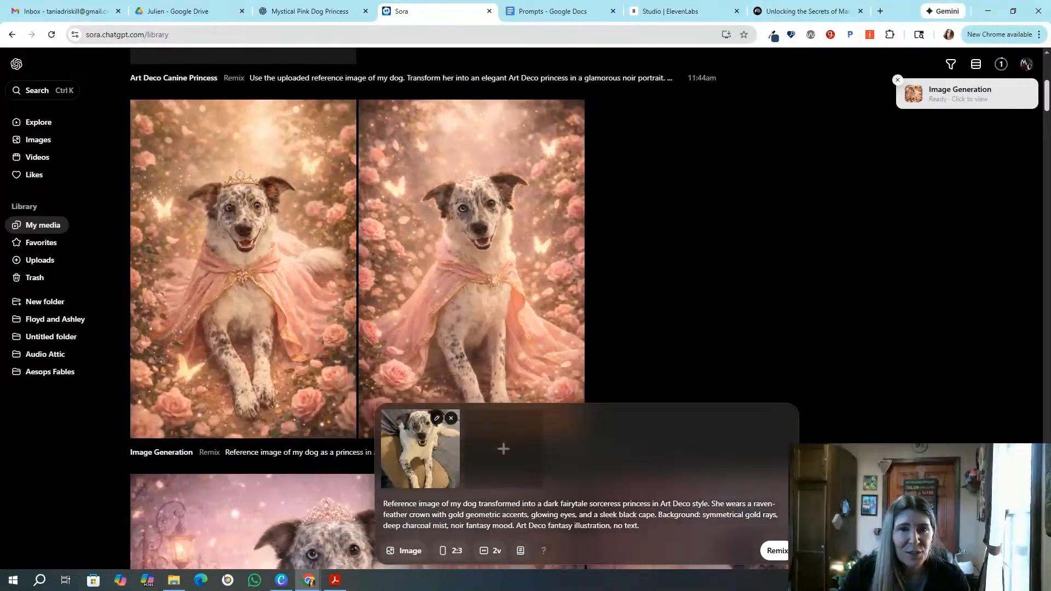
pyautogui.scroll(-1, 1049, 82)
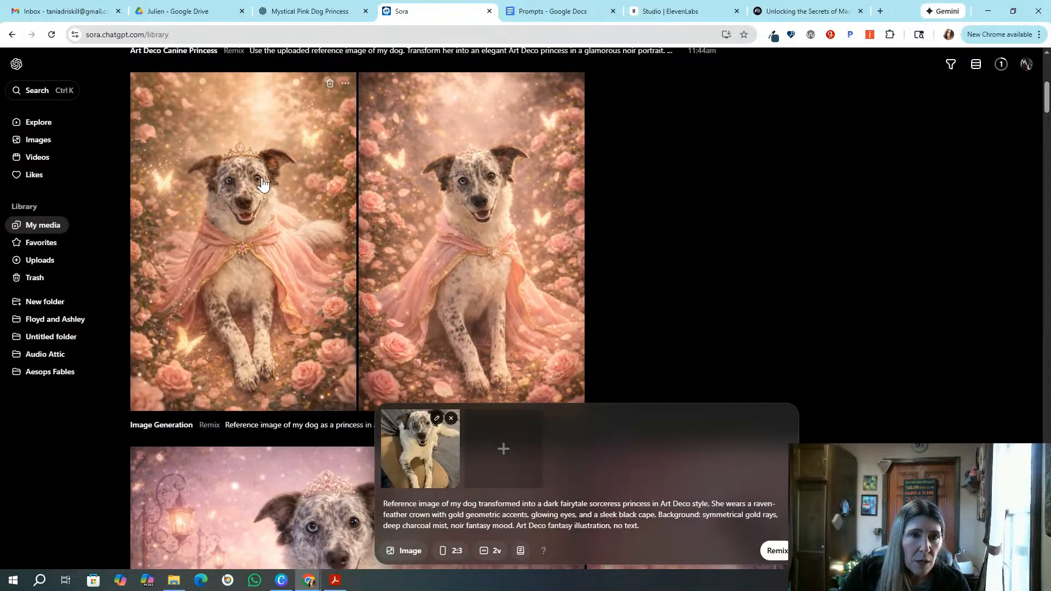
pyautogui.scroll(-6, 252, 189)
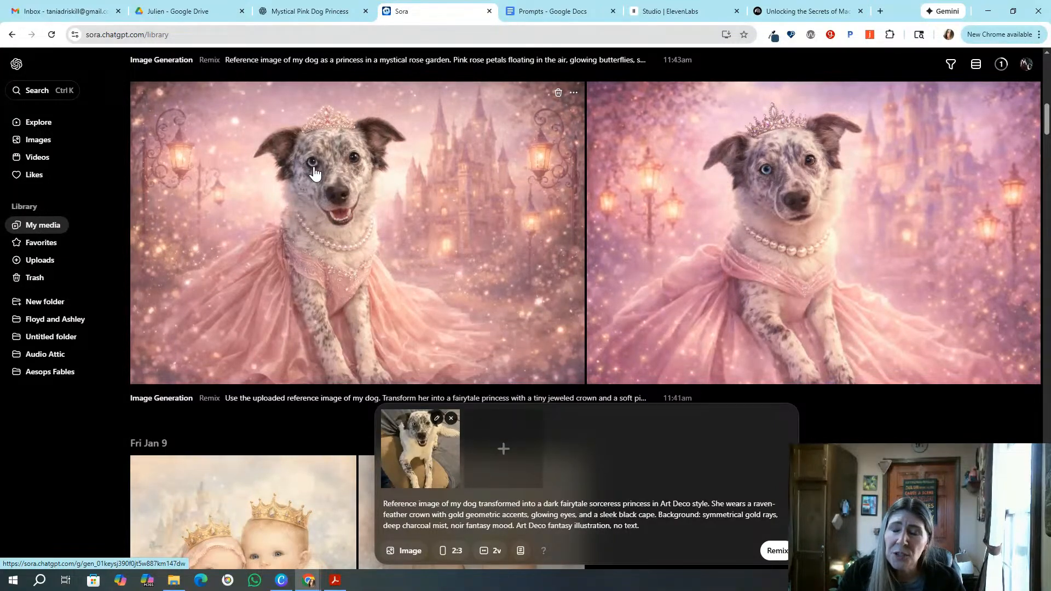
pyautogui.scroll(6, 850, 209)
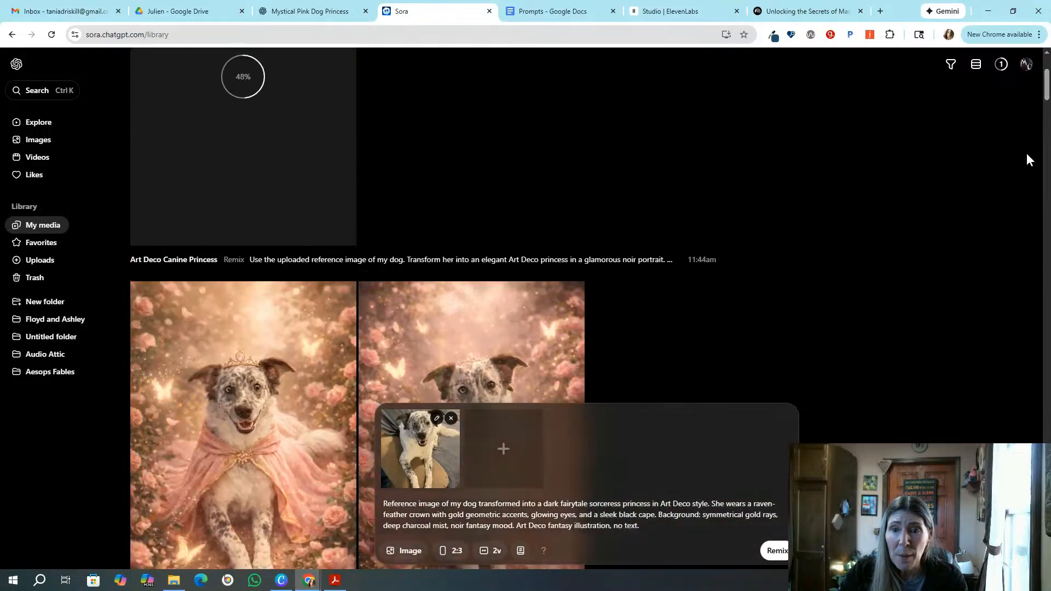
# Generate the raven-crown sorceress remix and review the finished noir Art Deco portraits
pyautogui.click(777, 551)
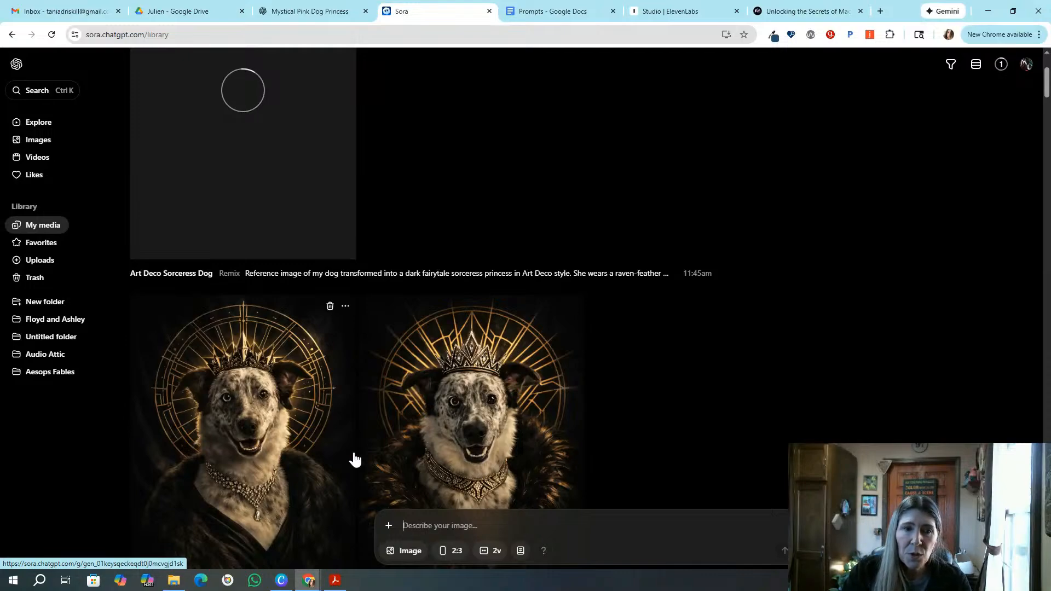
pyautogui.scroll(-3, 1040, 90)
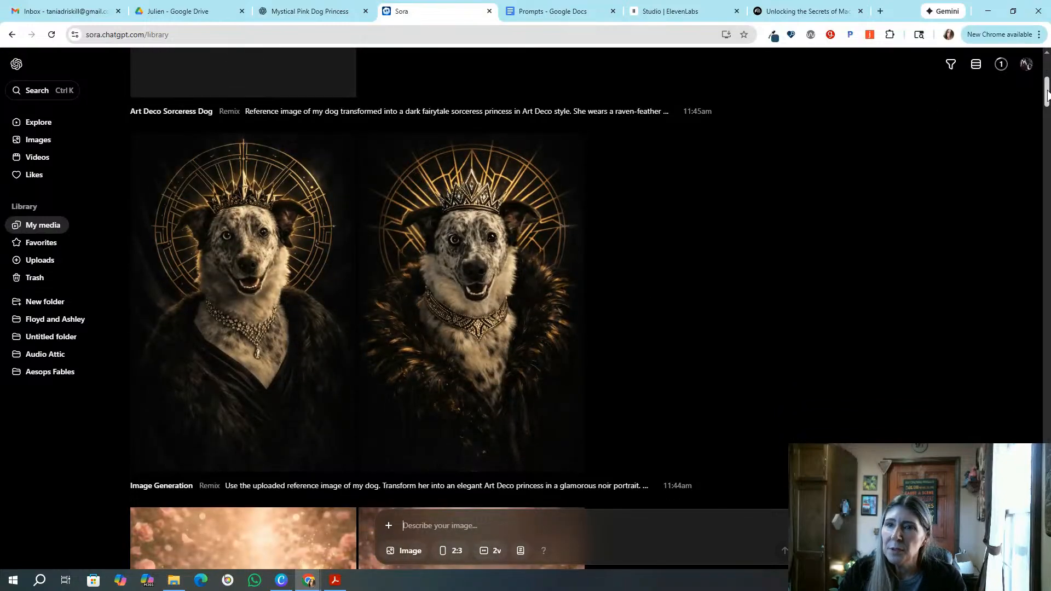
pyautogui.scroll(3, 1046, 83)
# Copy the Art Deco Tarot Card Princess prompt from ChatGPT and paste it into Sora's image description
pyautogui.click(274, 16)
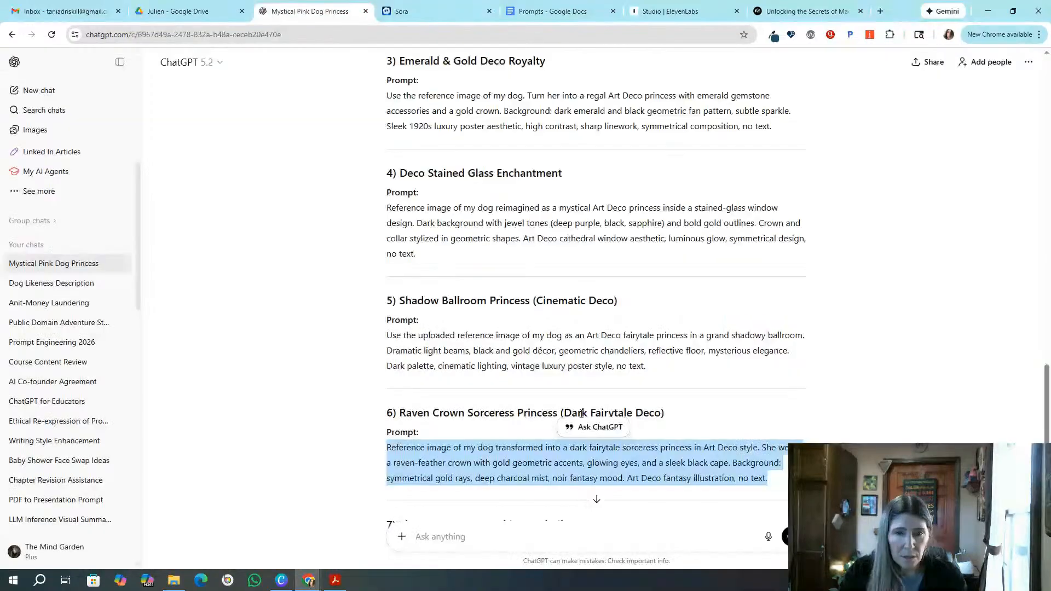
pyautogui.scroll(-5, 579, 427)
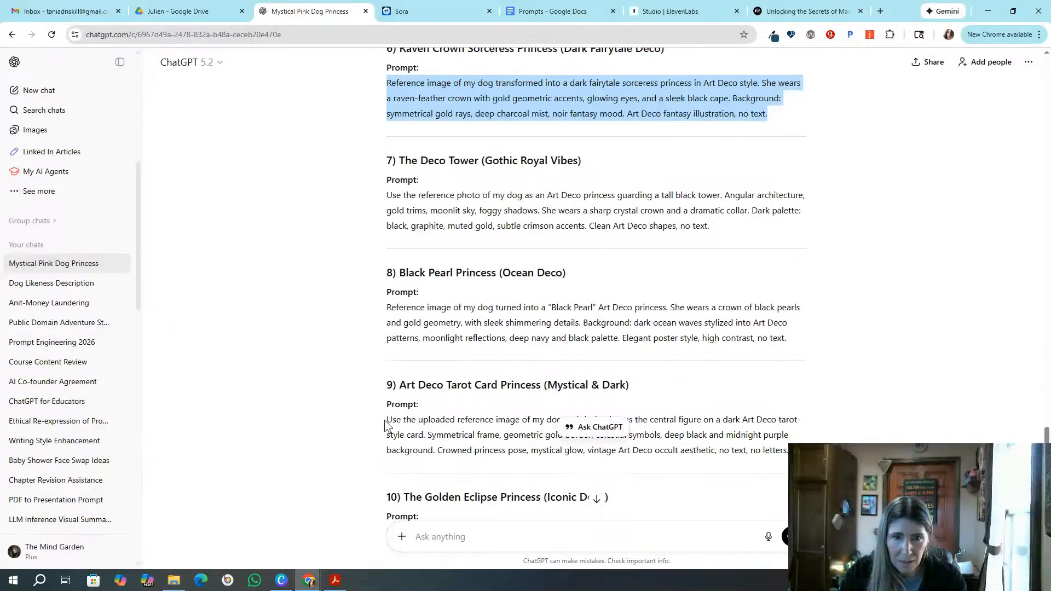
pyautogui.moveTo(386, 421); pyautogui.dragTo(789, 450)
pyautogui.hotkey('ctrl', 'c')
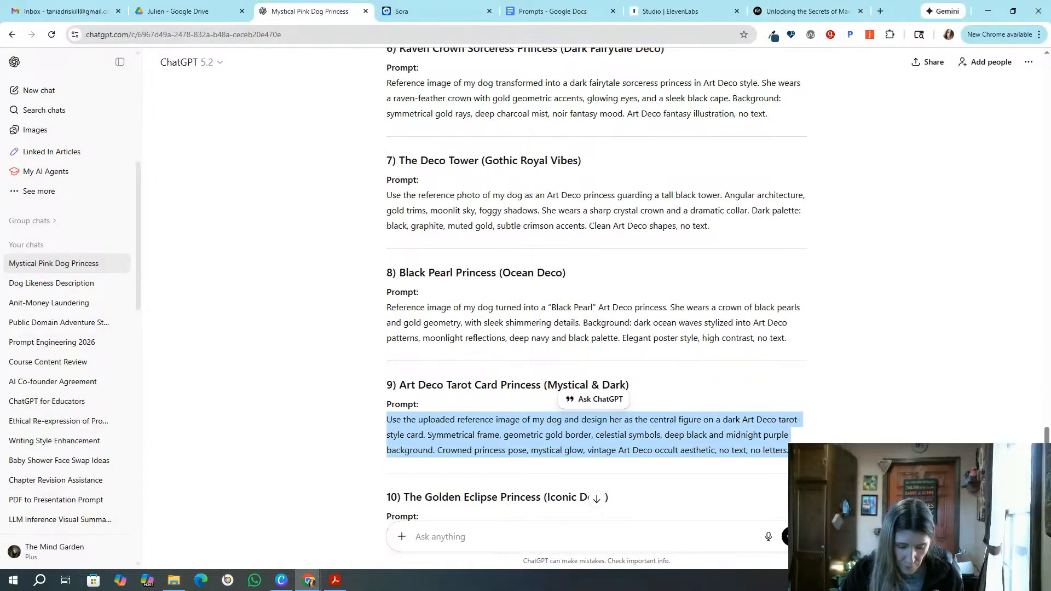
pyautogui.click(430, 10)
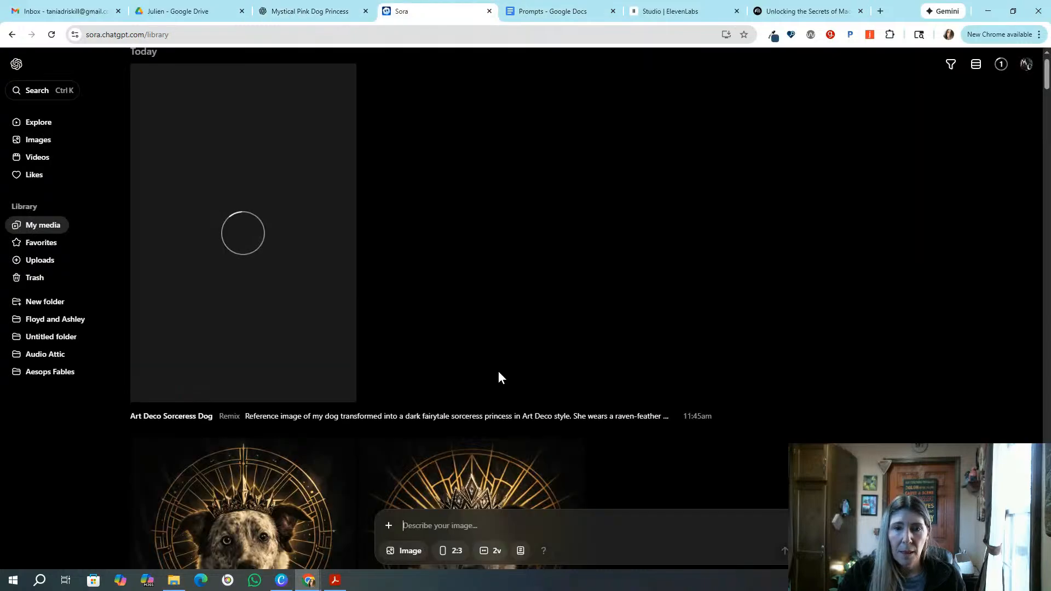
pyautogui.hotkey('ctrl', 'v')
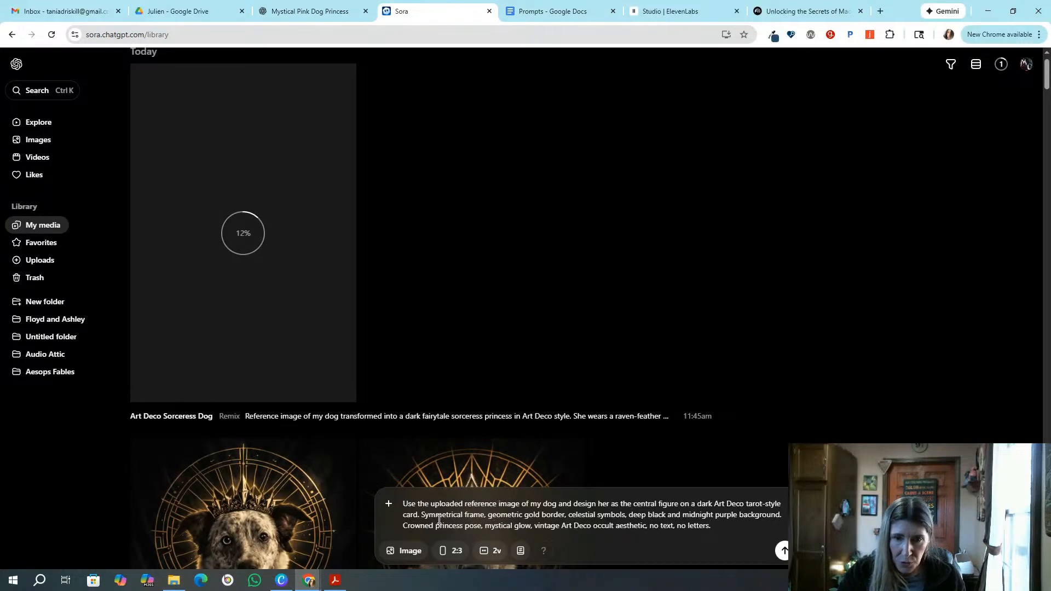
# Attach today's uploaded dog photo from the library as the reference image and generate the tarot card princess remix
pyautogui.click(392, 505)
pyautogui.click(440, 450)
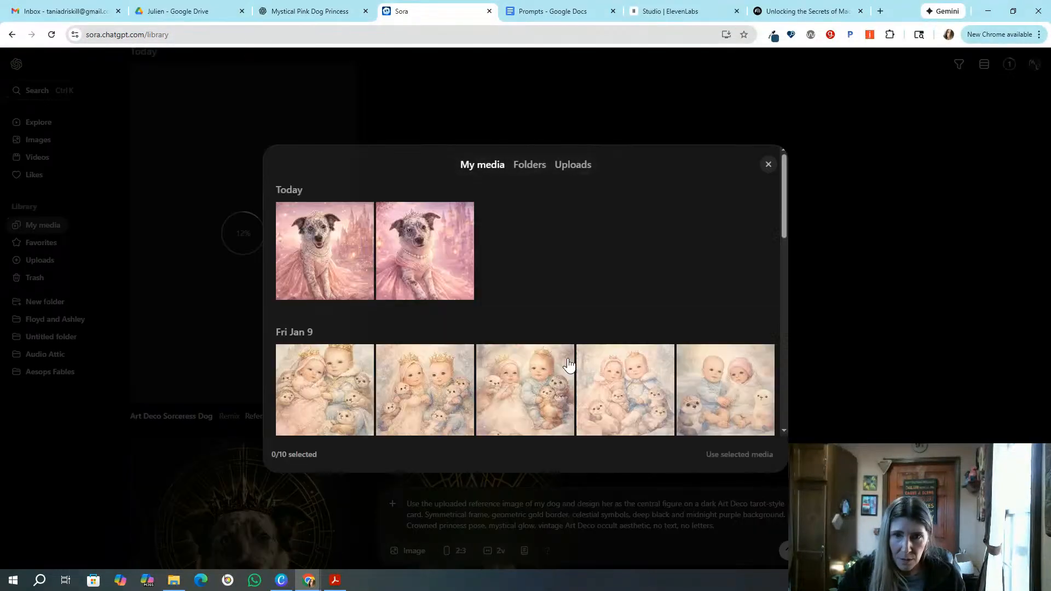
pyautogui.click(574, 164)
pyautogui.click(329, 290)
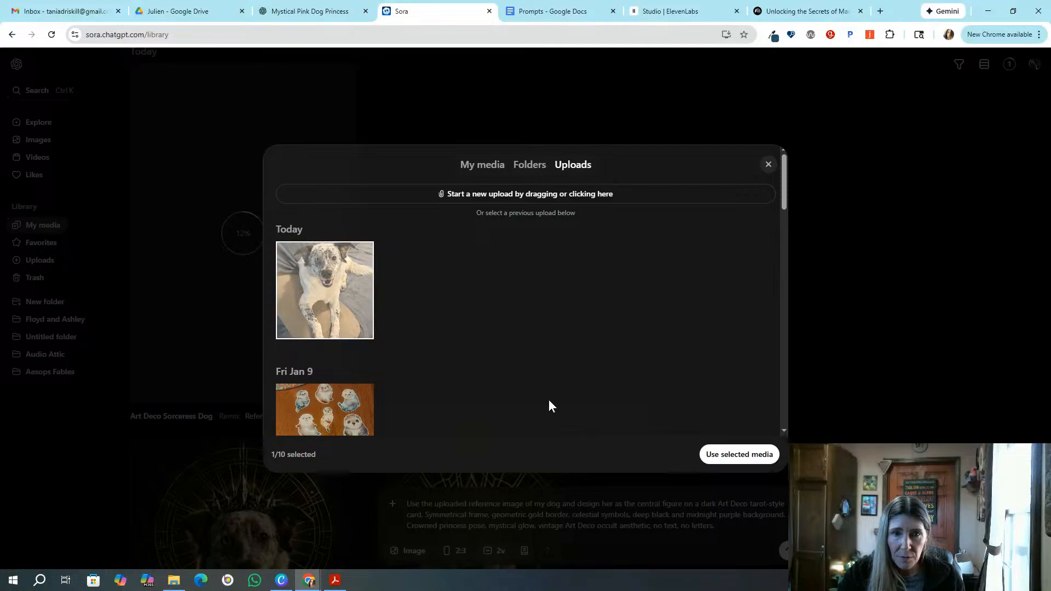
pyautogui.click(761, 454)
pyautogui.click(777, 551)
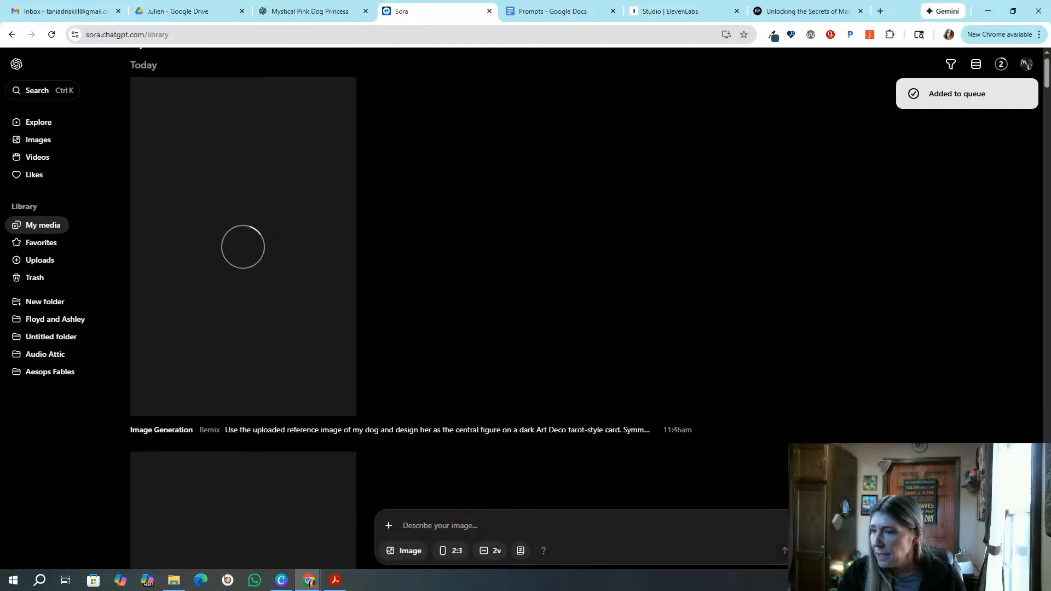
# Switch to Canva, open the Ruthie Pet Mugshots design and examine the sample pet portraits on pages 65, 64 and 70
pyautogui.click(282, 580)
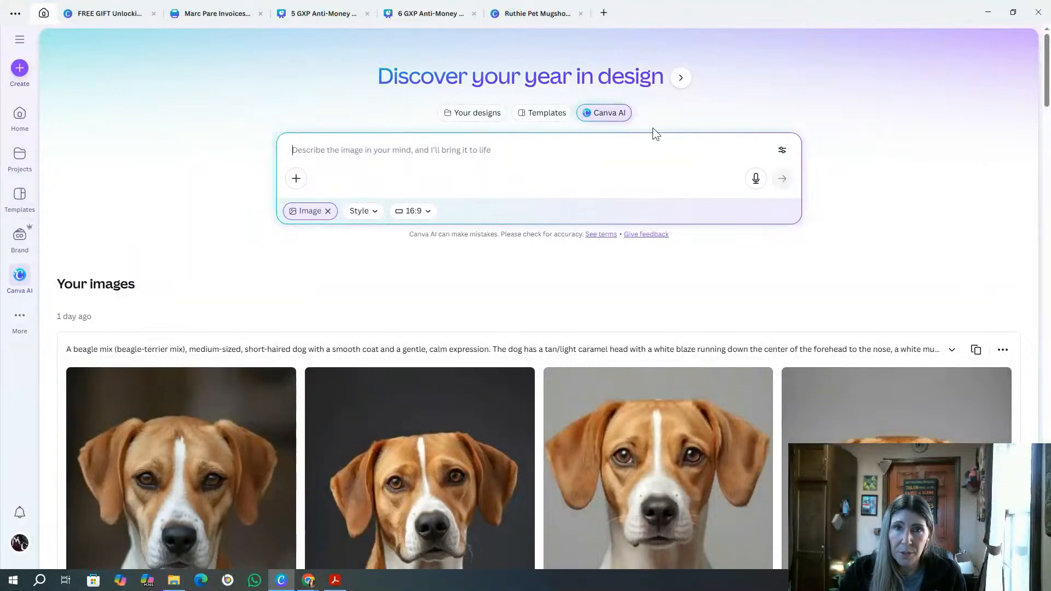
pyautogui.click(533, 14)
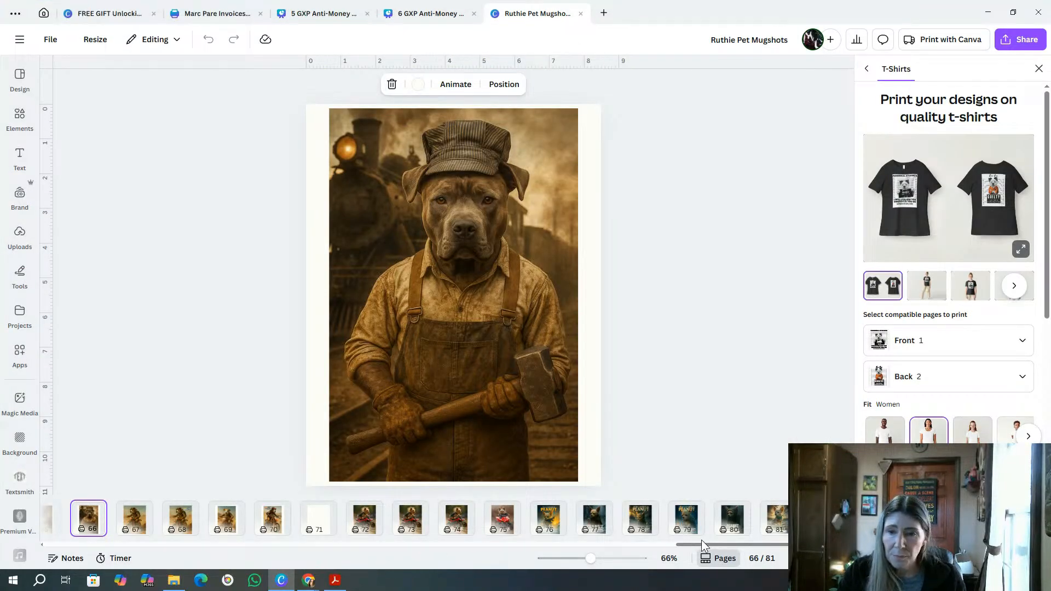
pyautogui.moveTo(702, 545); pyautogui.dragTo(657, 564)
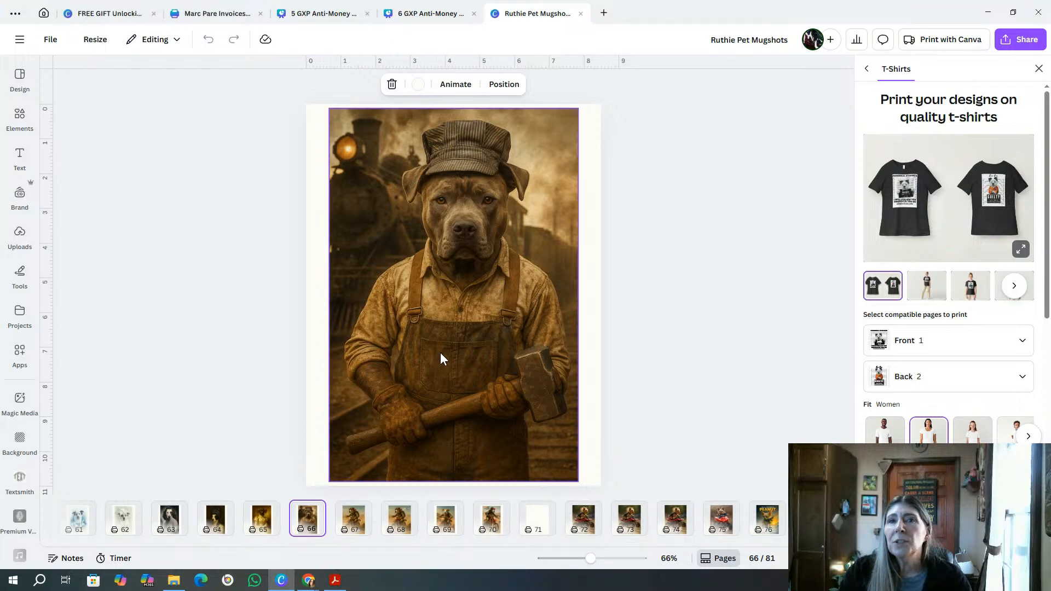
pyautogui.click(262, 526)
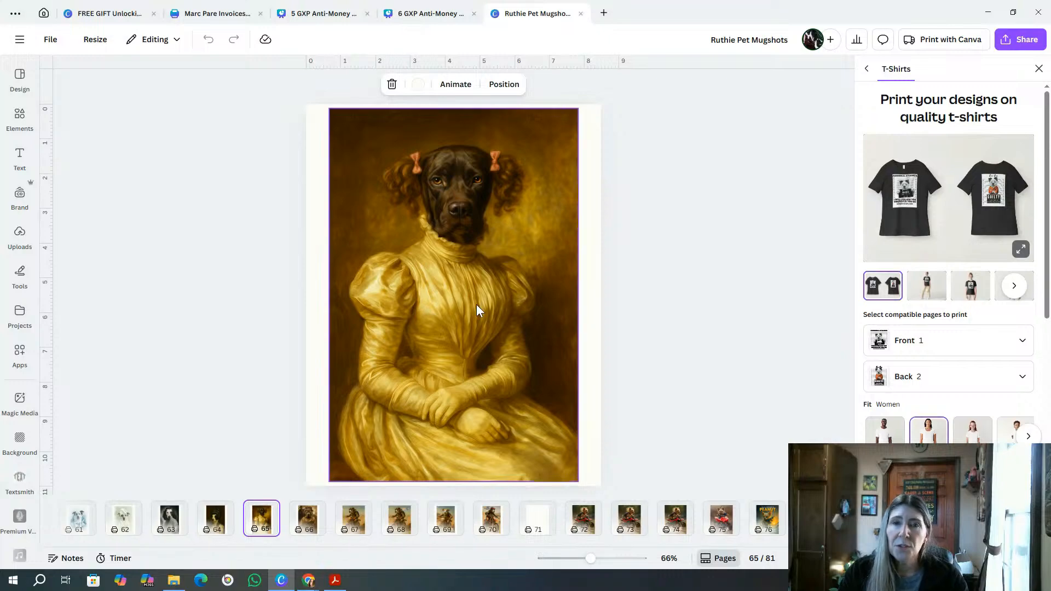
pyautogui.click(215, 520)
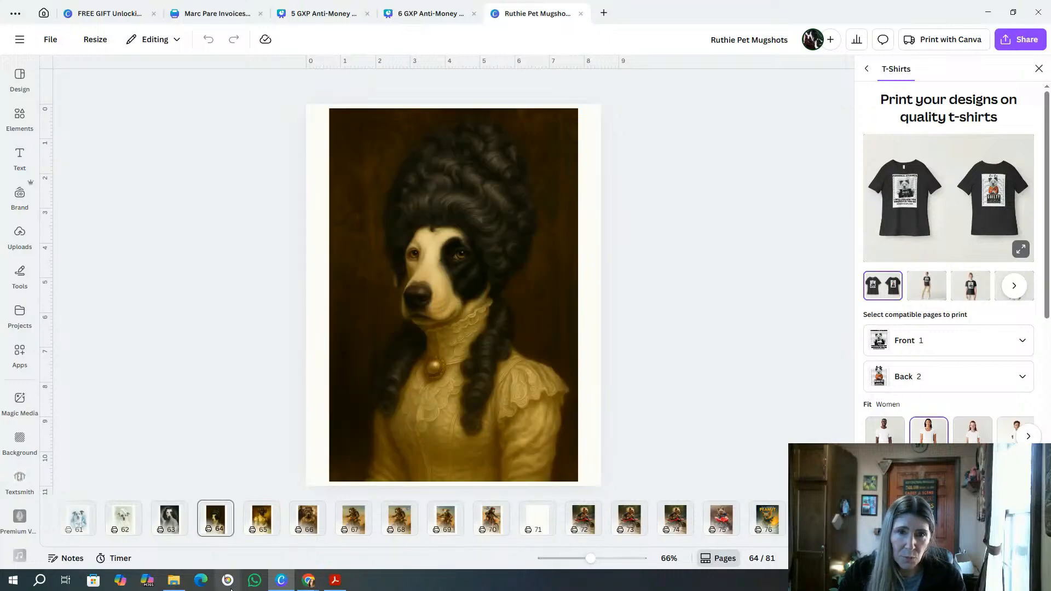
pyautogui.click(216, 518)
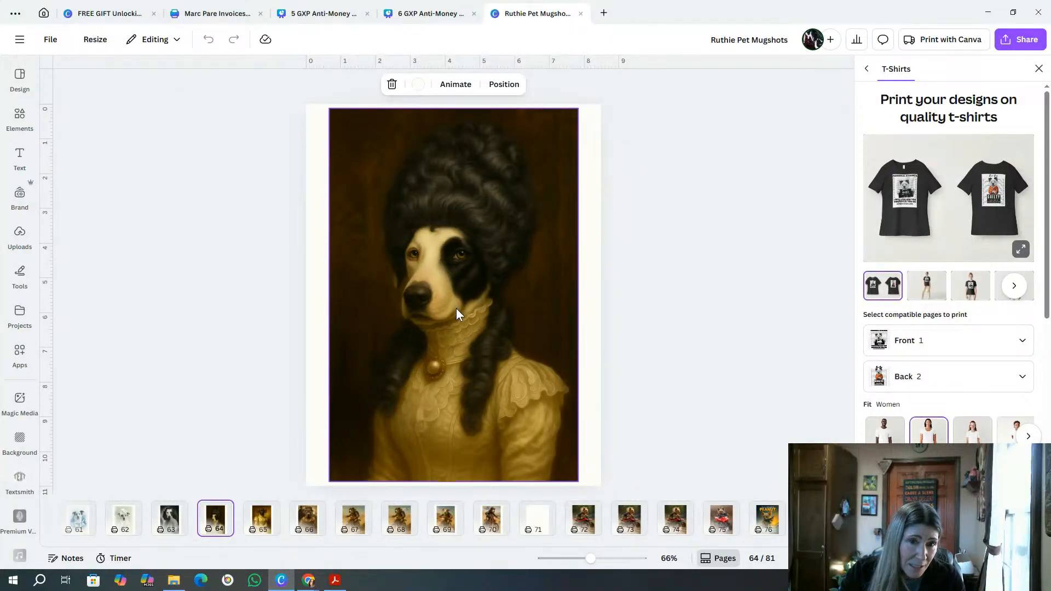
pyautogui.click(491, 523)
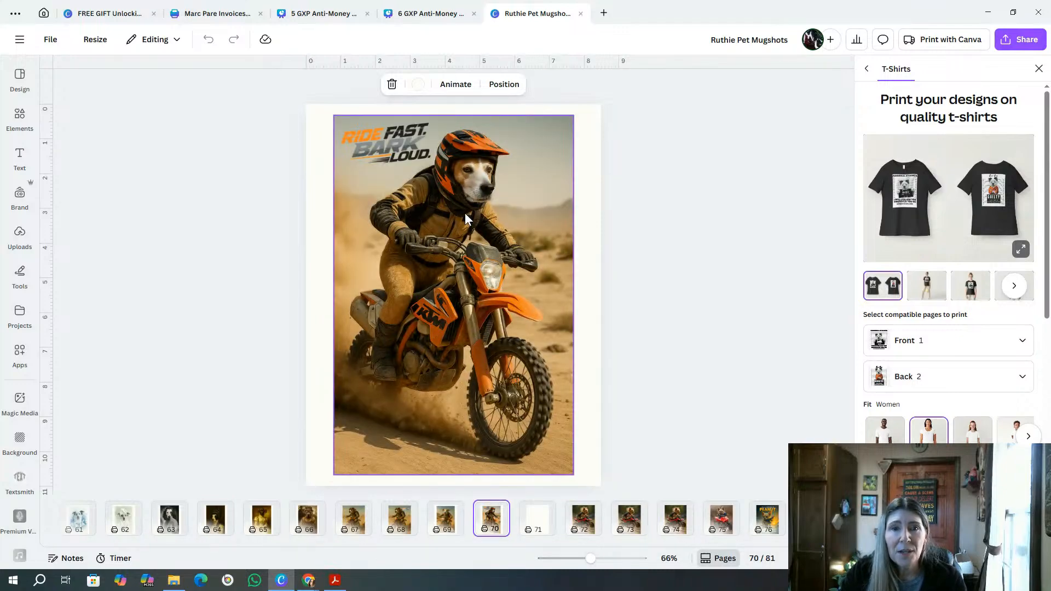
# Examine the dirt bike, quad and movie-poster pet portraits on pages 69, 68, 67, 72, 78 and 81
pyautogui.click(447, 521)
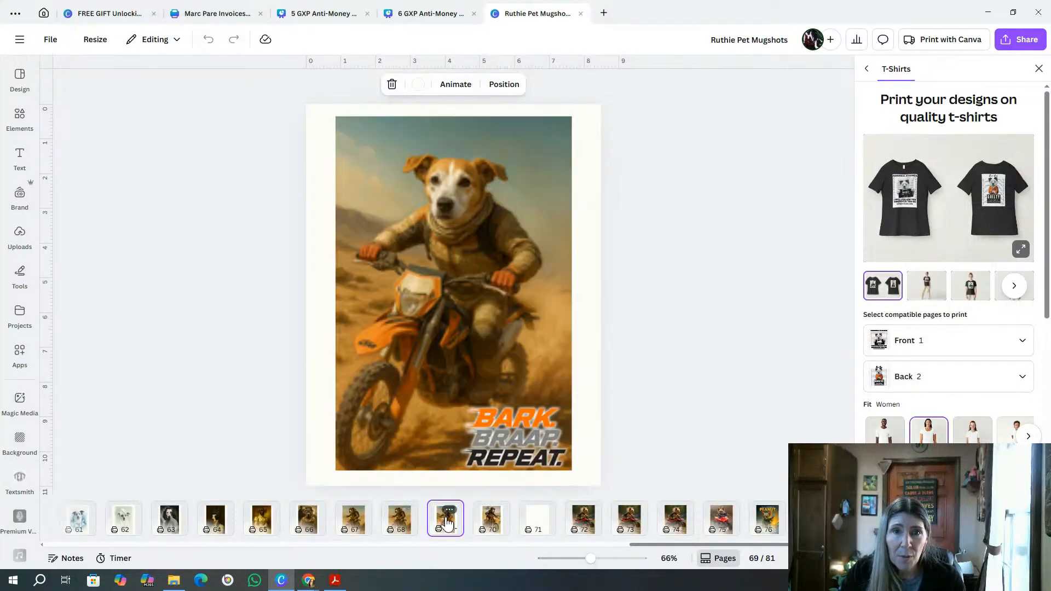
pyautogui.click(392, 522)
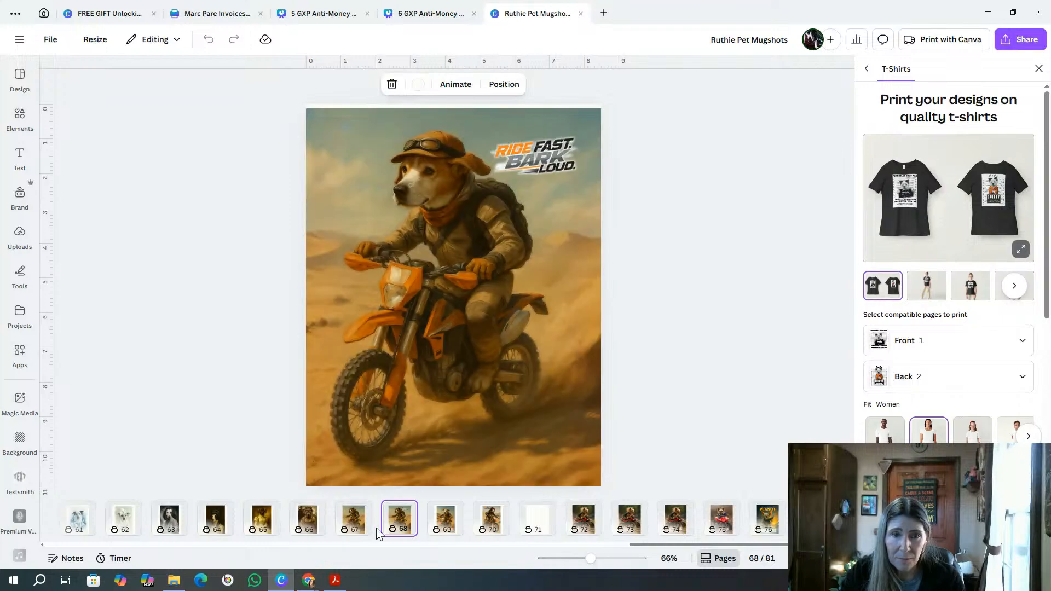
pyautogui.click(356, 523)
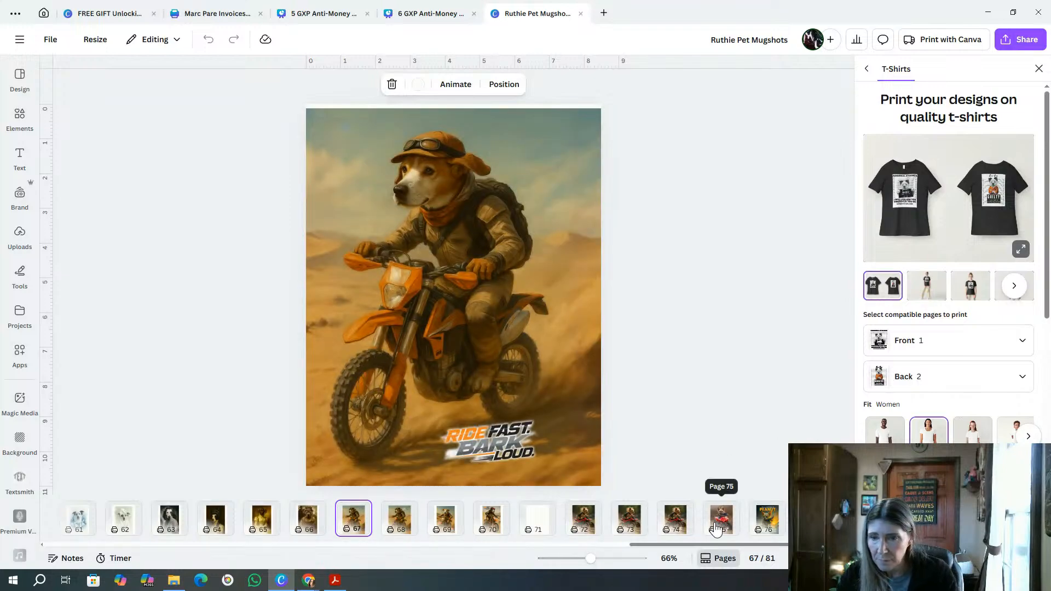
pyautogui.click(583, 520)
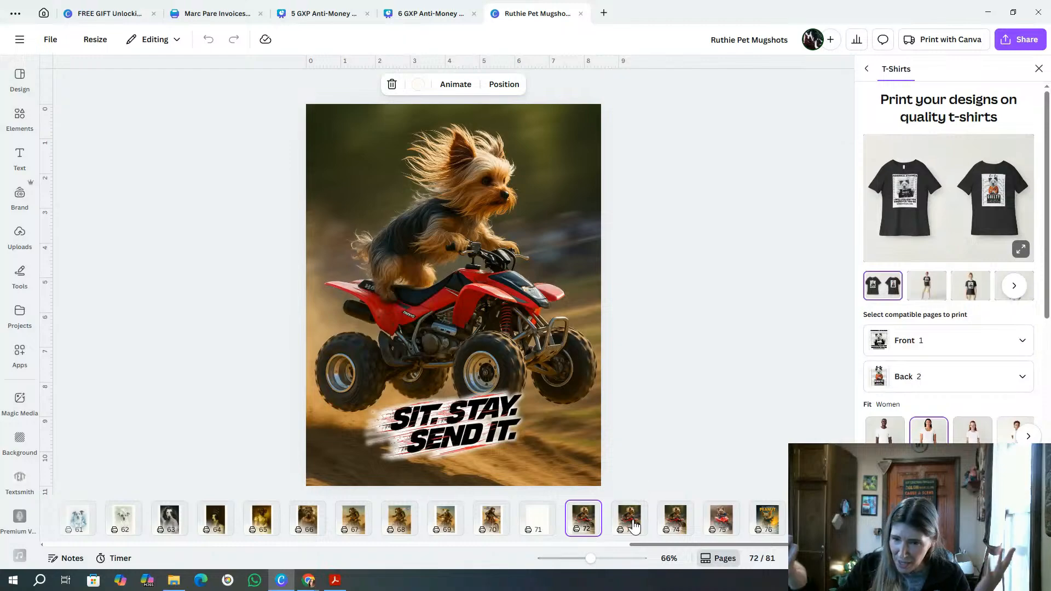
pyautogui.click(768, 521)
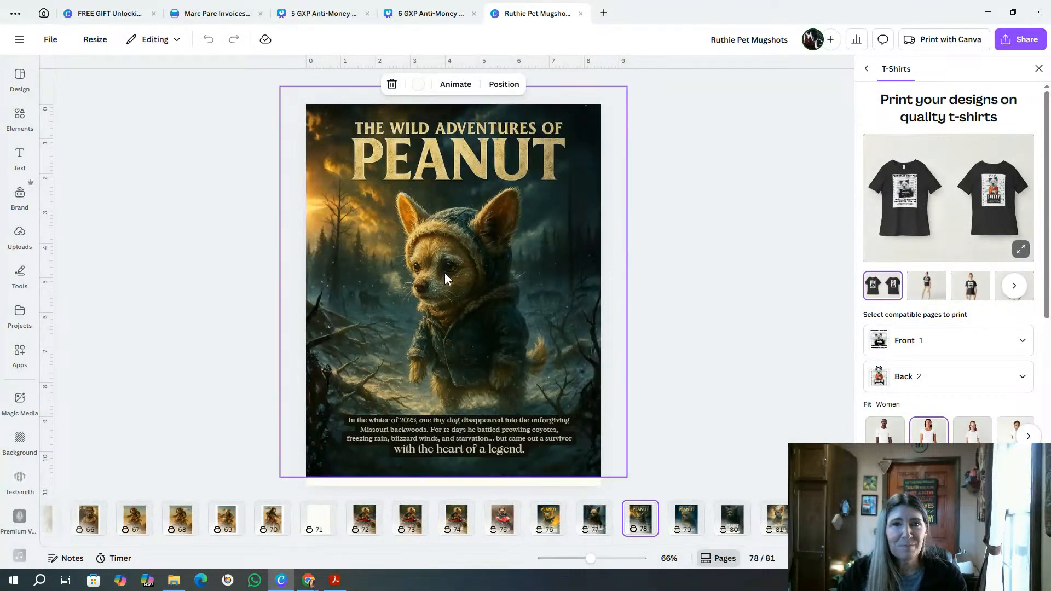
pyautogui.click(778, 520)
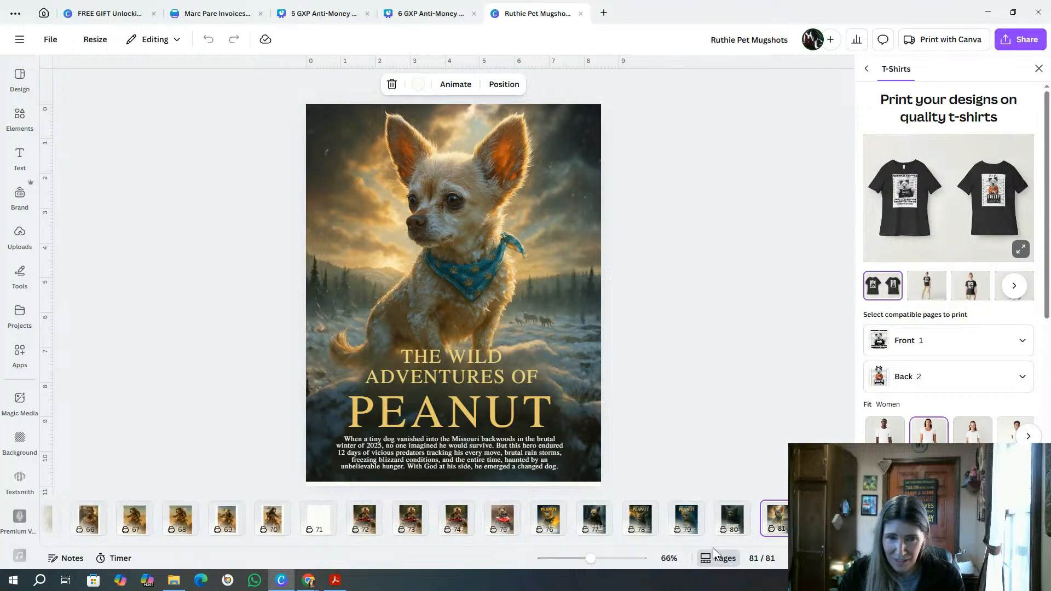
# Examine the watercolor bathroom-themed dog portraits on pages 59 through 62 of the design
pyautogui.moveTo(714, 545); pyautogui.dragTo(582, 577)
pyautogui.click(346, 530)
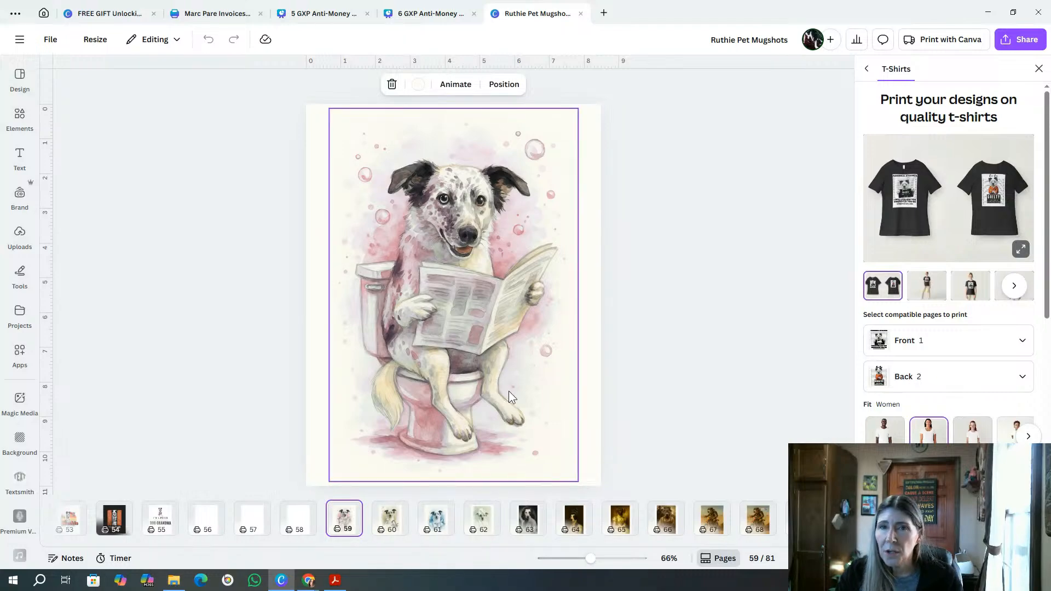
pyautogui.click(390, 519)
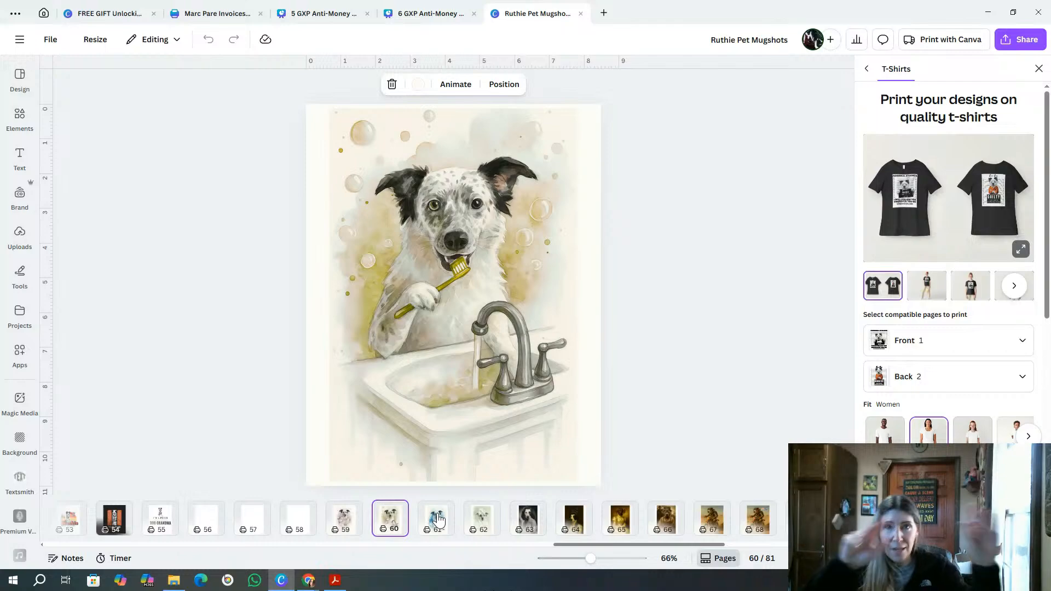
pyautogui.click(438, 519)
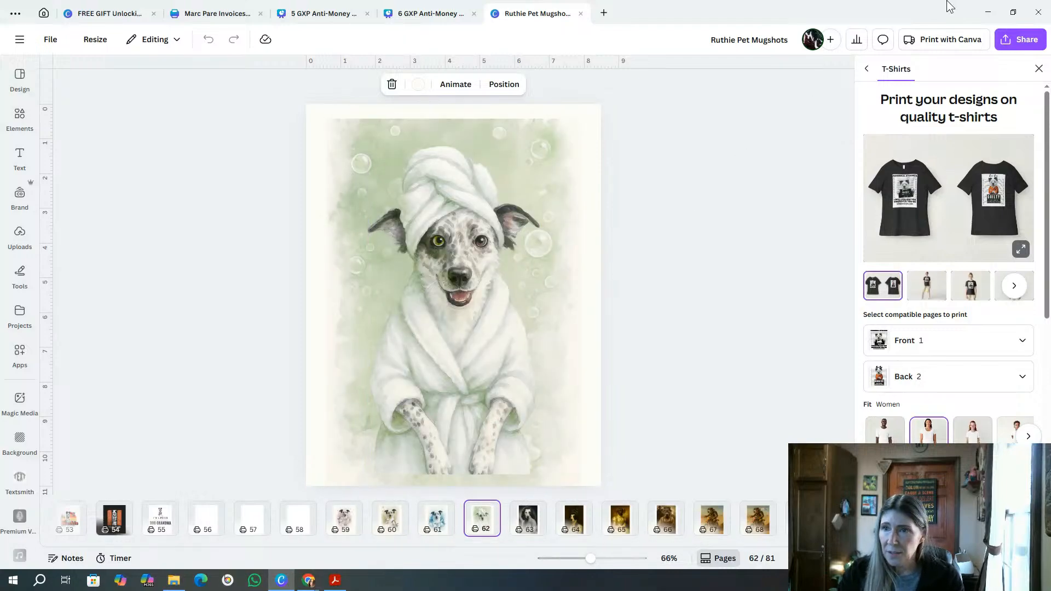
# Switch back to Sora and review the finished Art Deco tarot card princess portraits in My media
pyautogui.click(988, 12)
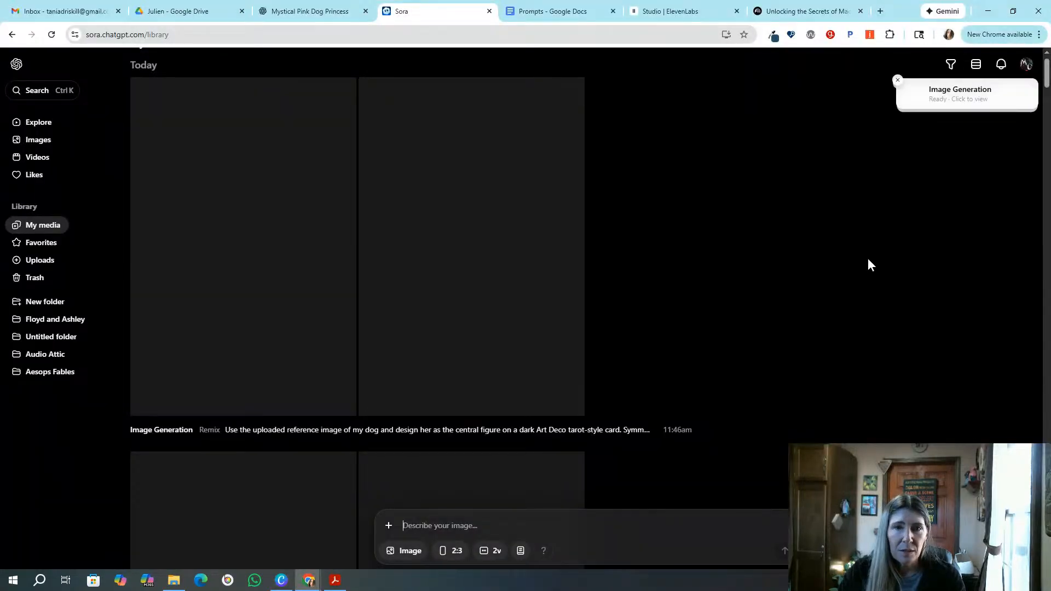
pyautogui.scroll(1, 1025, 110)
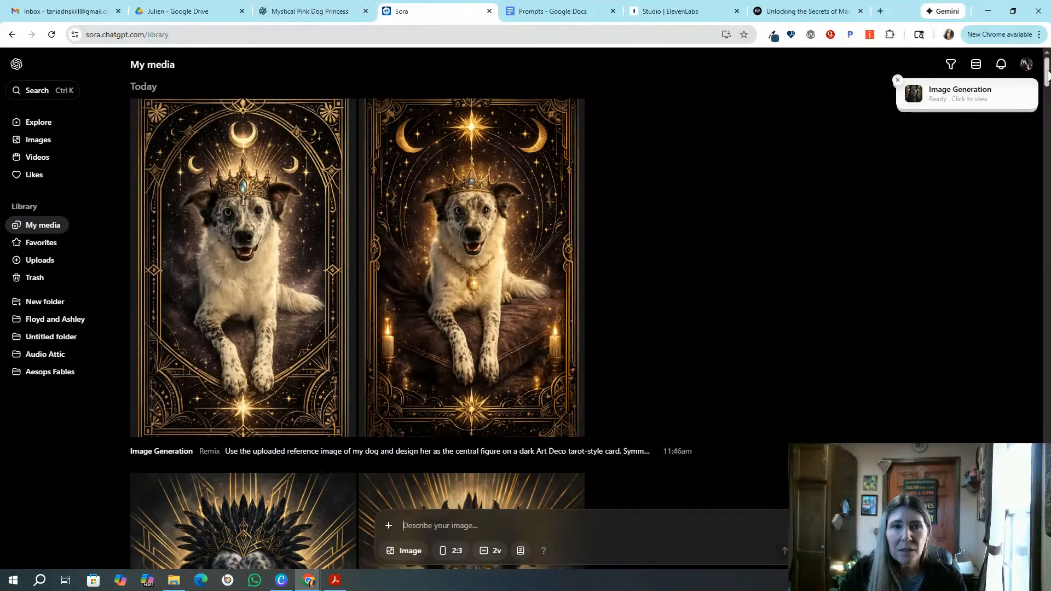
pyautogui.moveTo(1048, 77)
pyautogui.mouseDown()
pyautogui.moveTo(1048, 106)
pyautogui.moveTo(1047, 77)
pyautogui.mouseUp()
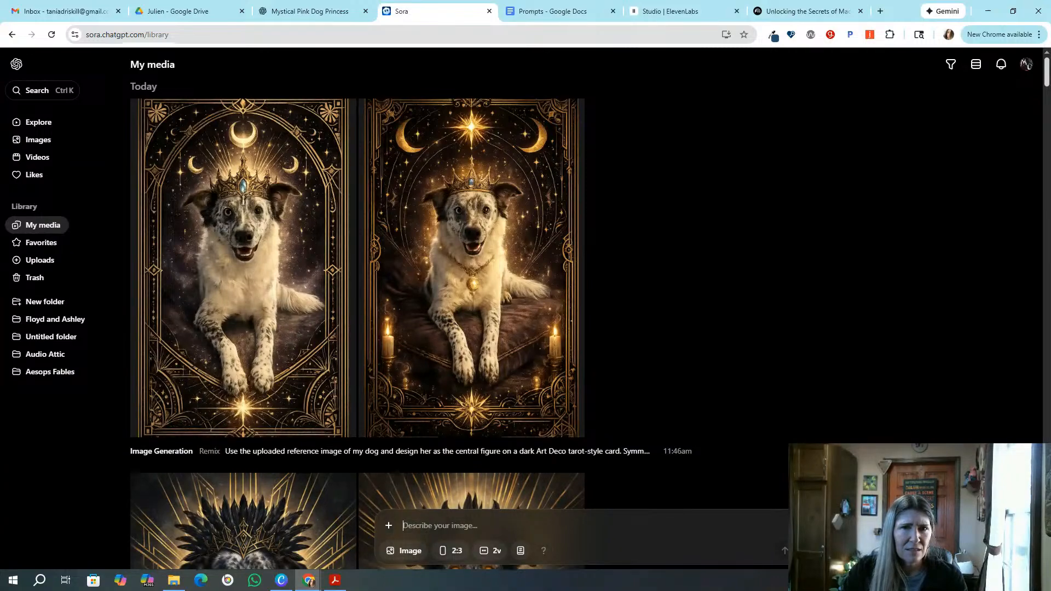
pyautogui.moveTo(1047, 76)
pyautogui.mouseDown()
pyautogui.moveTo(1048, 98)
pyautogui.moveTo(1048, 71)
pyautogui.mouseUp()
# Switch to the Mystical Pink Dog Princess chat in ChatGPT and send the request "Now I want some popart cartoons with bones and hearts"
pyautogui.click(323, 10)
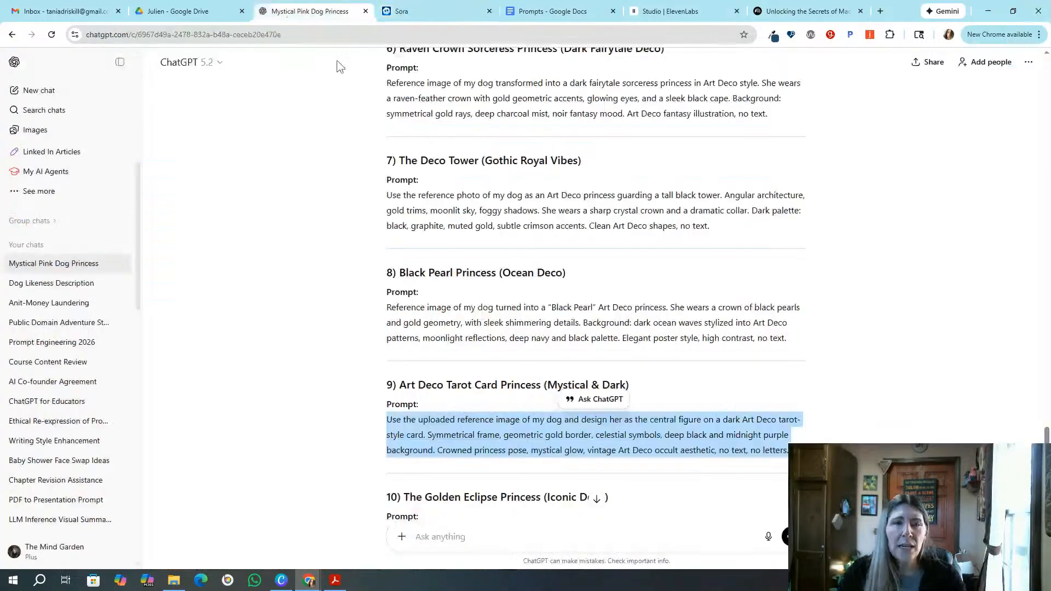
pyautogui.click(529, 537)
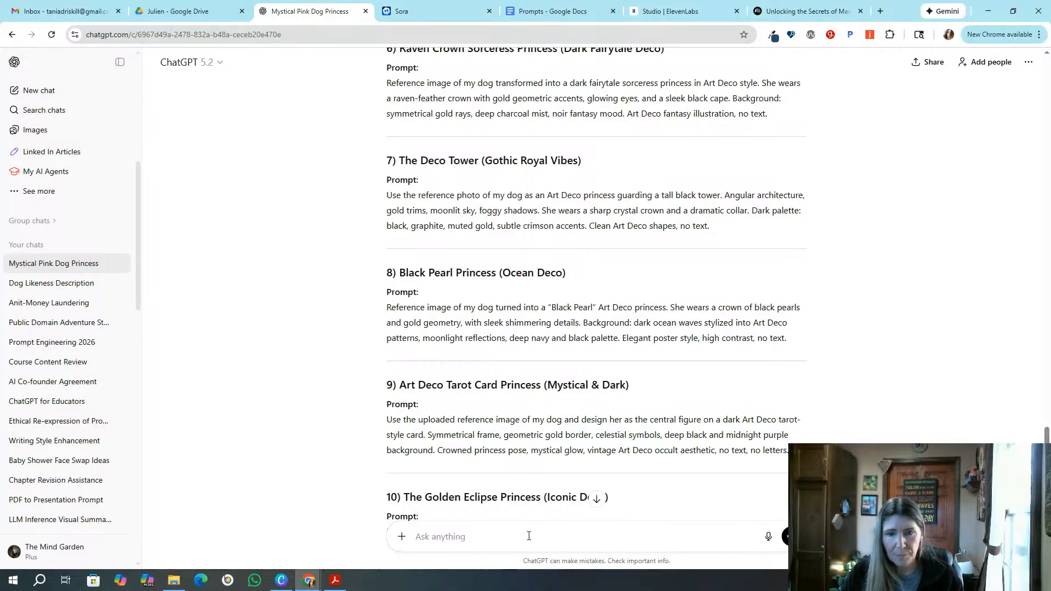
pyautogui.write('NOw I')
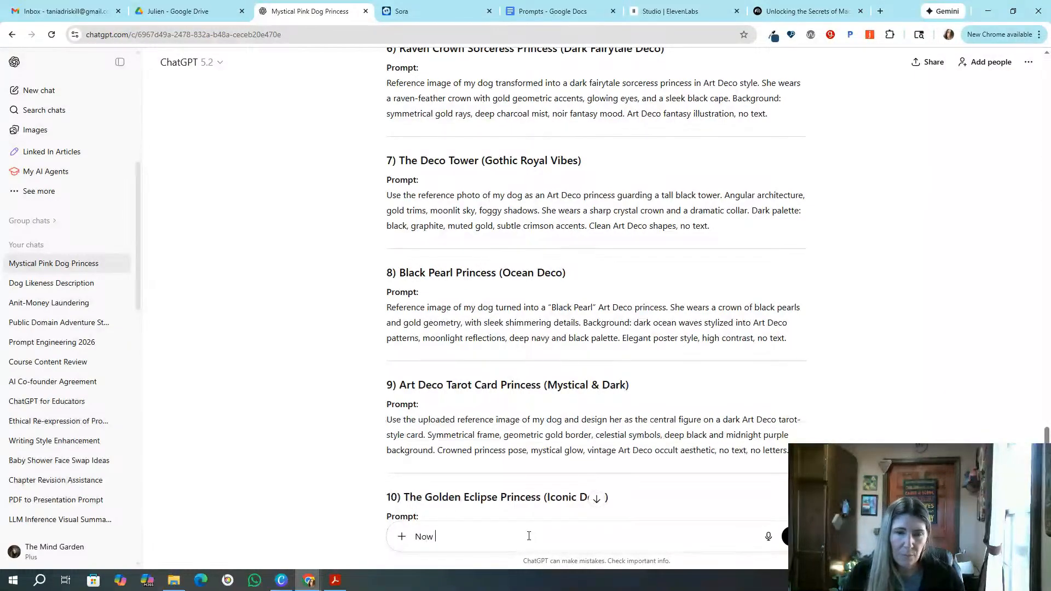
pyautogui.write(' want some popart')
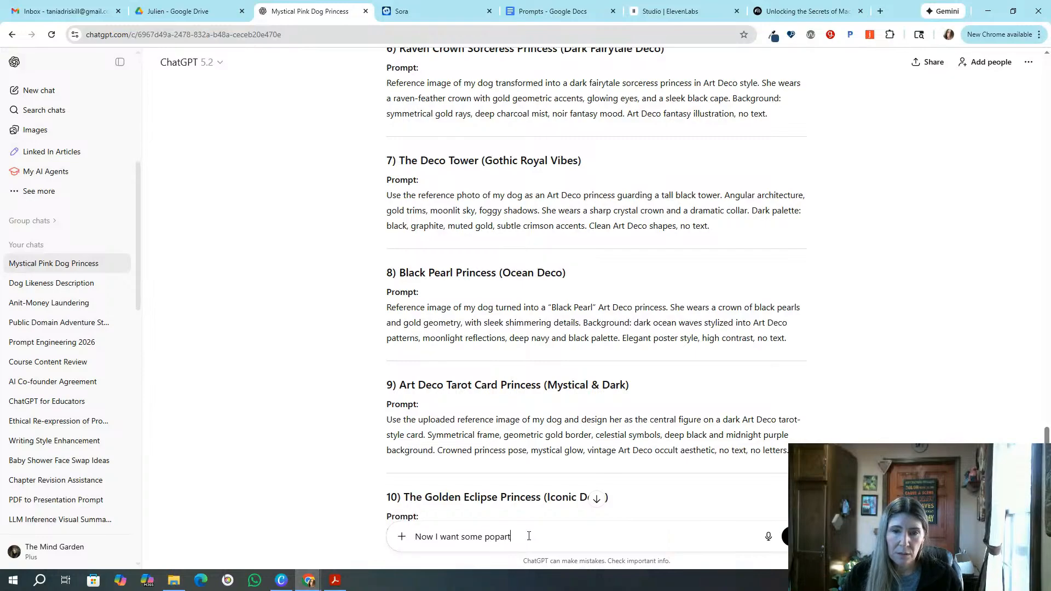
pyautogui.write(' cartoons with b')
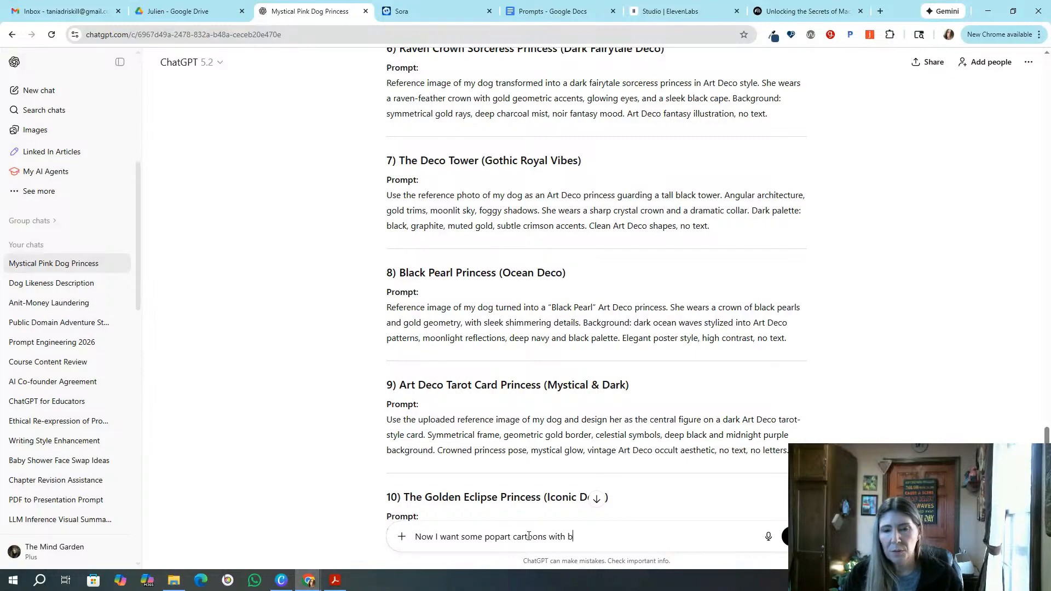
pyautogui.write('ones')
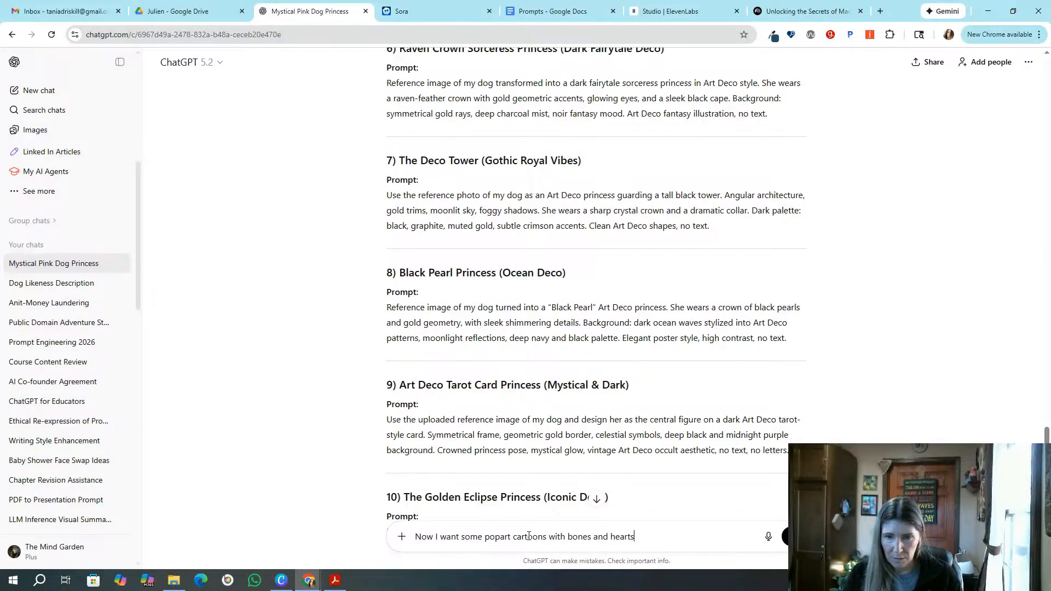
pyautogui.write(' and hearts')
pyautogui.press('Return')
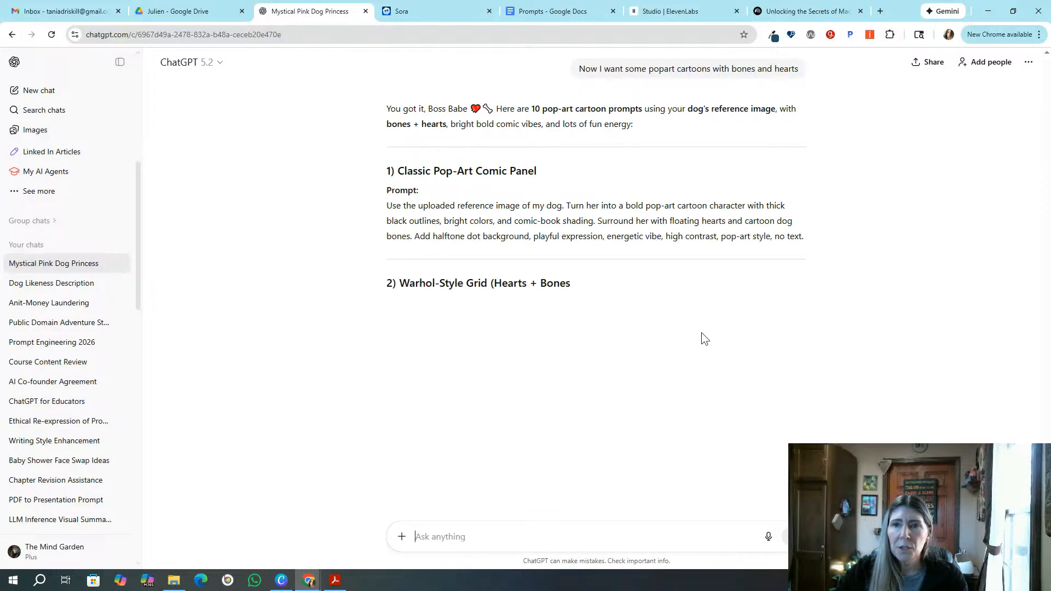
# Copy the Classic Pop-Art Comic Panel prompt from ChatGPT and paste it into Sora's image description
pyautogui.moveTo(387, 207); pyautogui.dragTo(820, 233)
pyautogui.hotkey('ctrl', 'c')
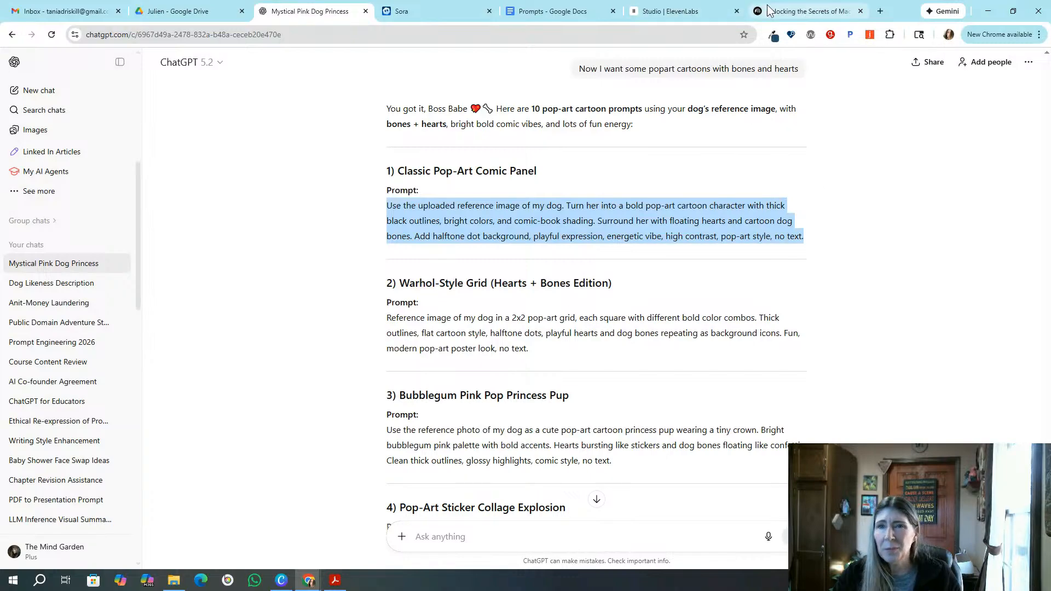
pyautogui.click(419, 11)
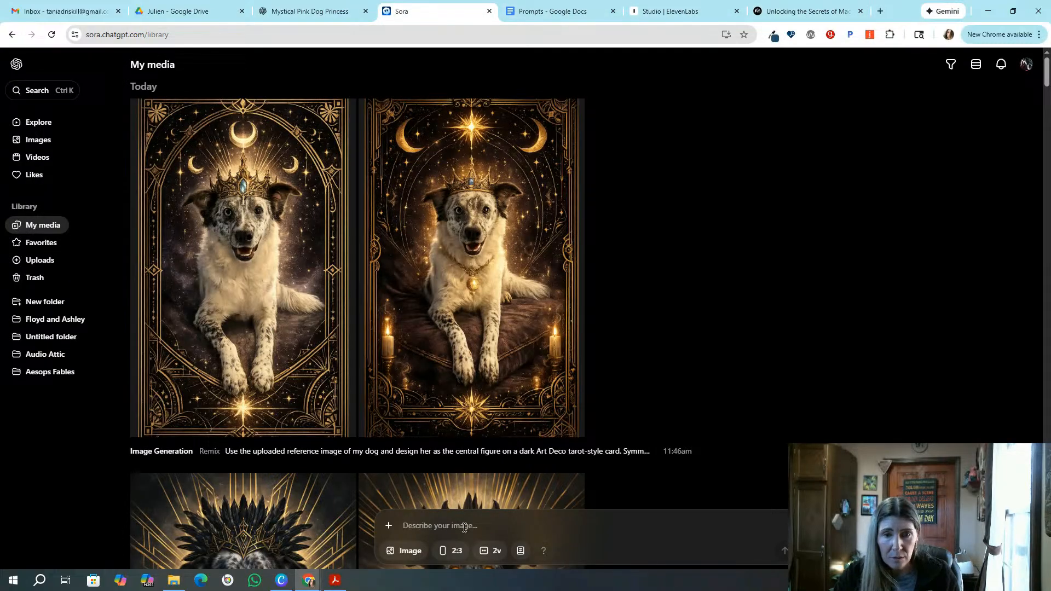
pyautogui.hotkey('ctrl', 'v')
# Attach today's uploaded dog photo from the library as the reference image and generate the pop-art comic remix
pyautogui.click(389, 504)
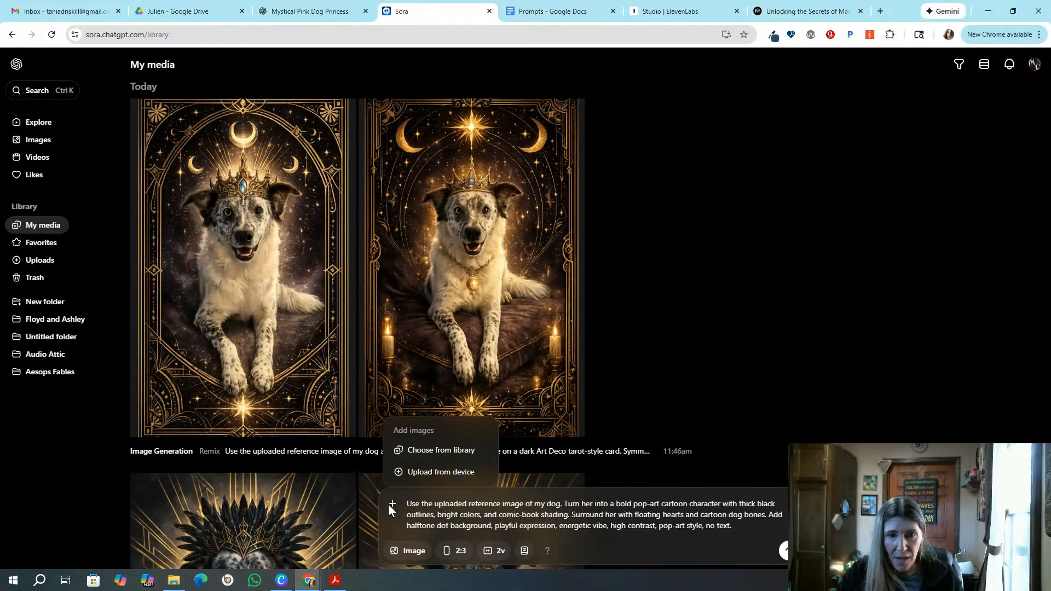
pyautogui.click(414, 453)
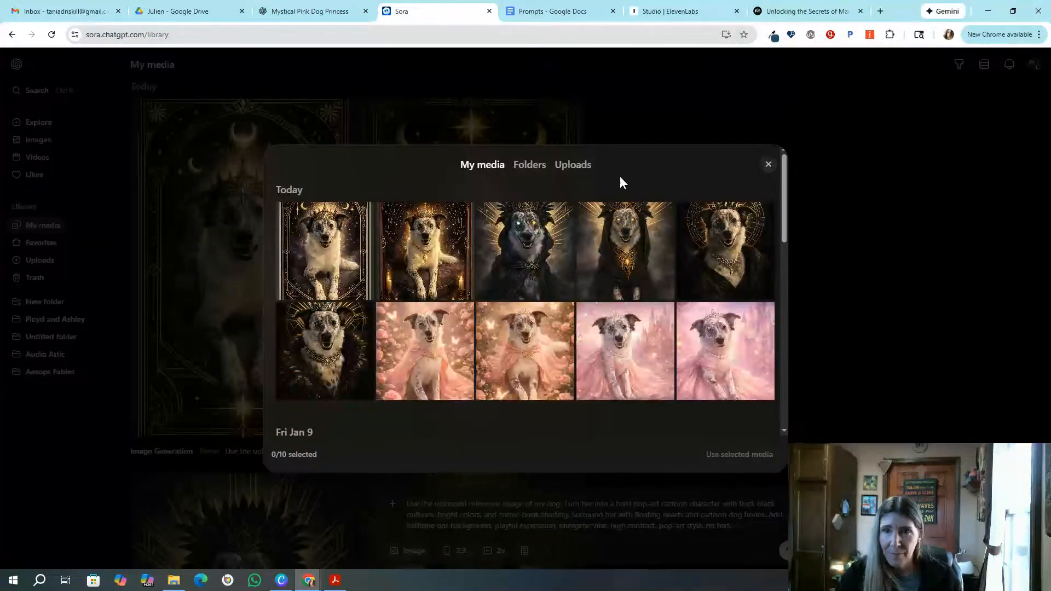
pyautogui.click(572, 165)
pyautogui.click(333, 296)
pyautogui.click(739, 454)
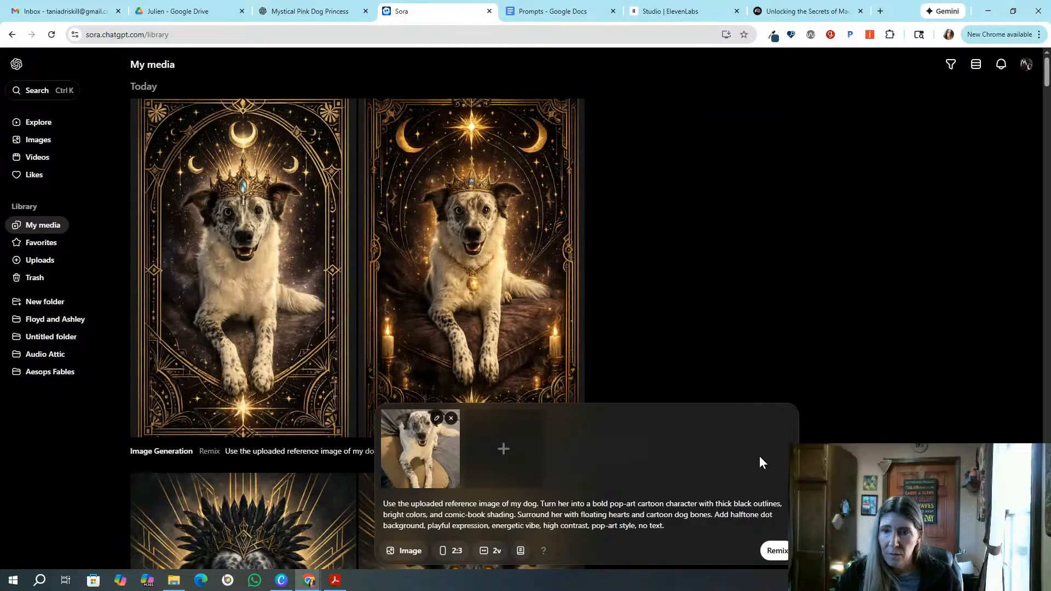
pyautogui.click(775, 551)
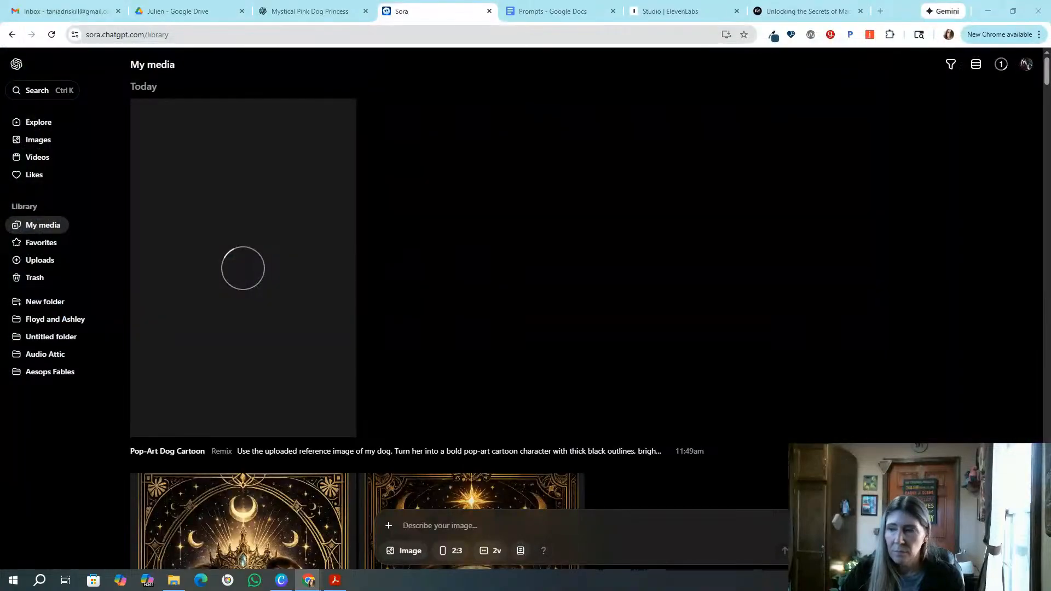
# Switch to the Acrobat window showing the FREE GIFT PDF and close it
pyautogui.hotkey('alt', 'Tab')
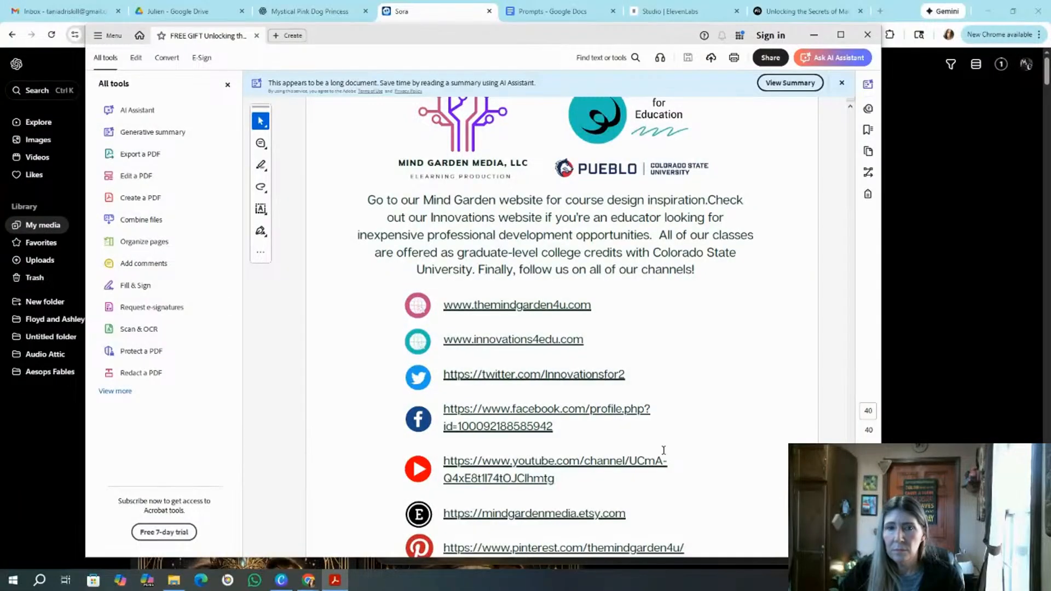
pyautogui.moveTo(745, 49); pyautogui.dragTo(939, 133)
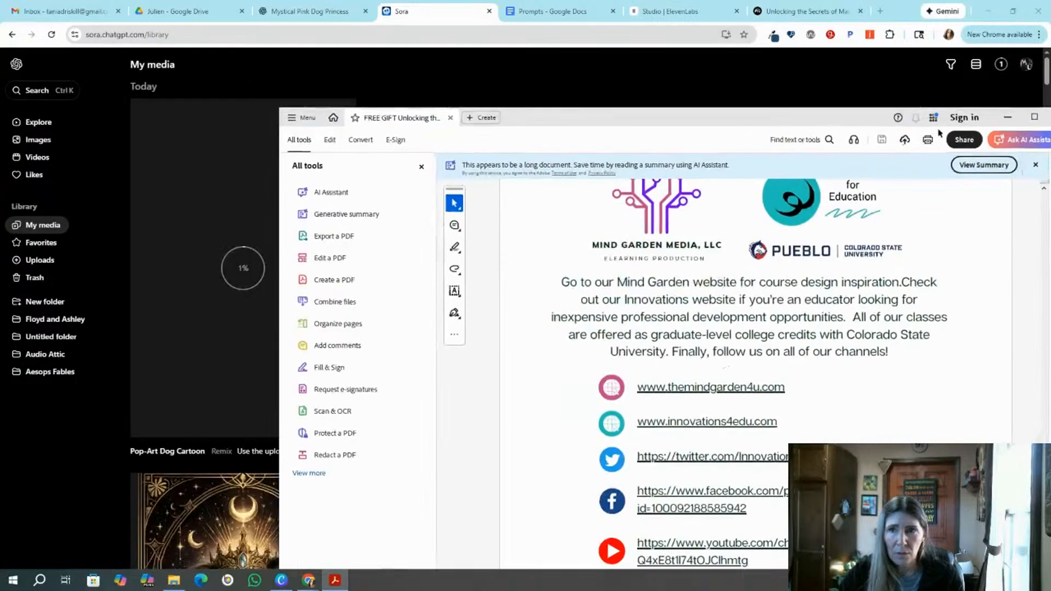
pyautogui.click(1050, 117)
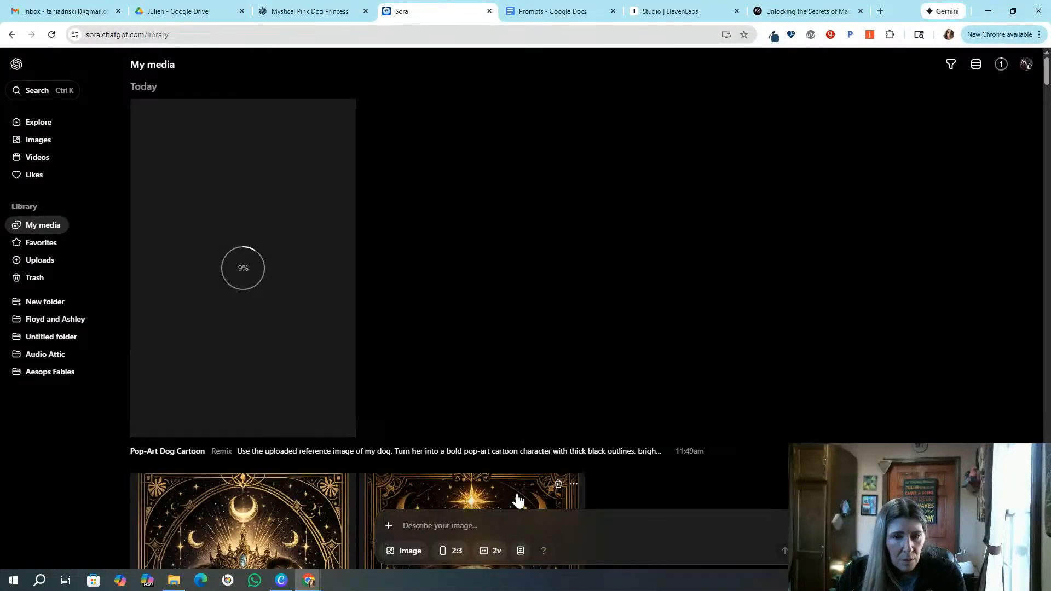
# Copy the Pop-Art Sticker Collage Explosion prompt from ChatGPT and paste it into Sora's image description
pyautogui.click(299, 12)
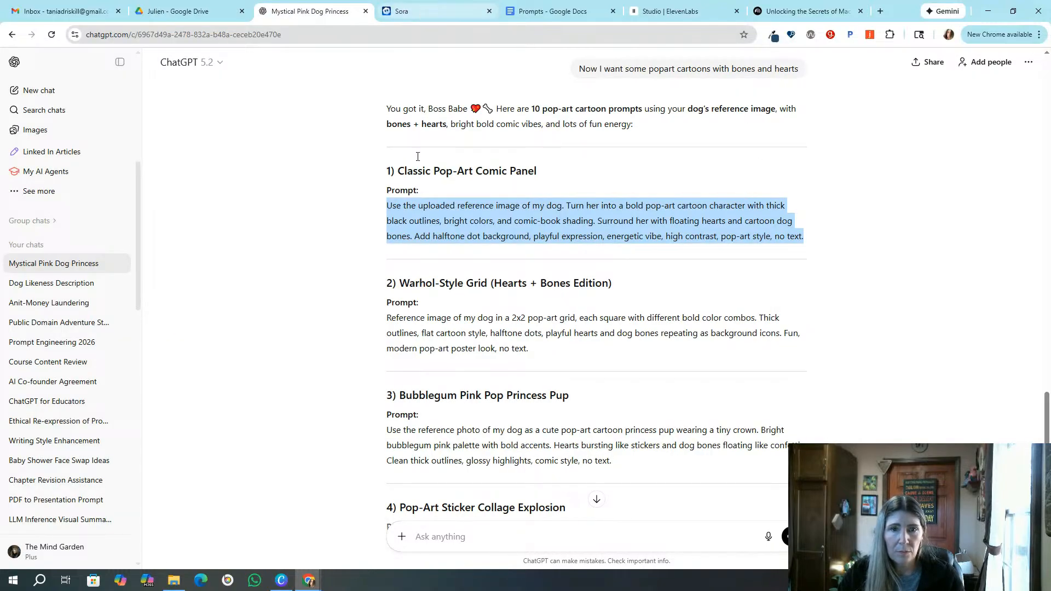
pyautogui.scroll(-6, 438, 329)
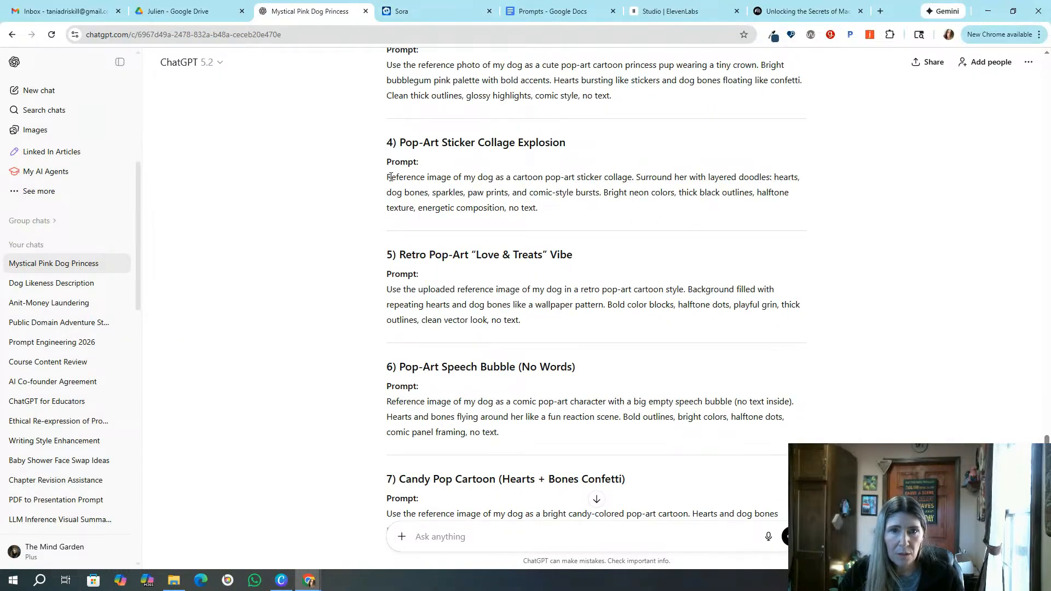
pyautogui.moveTo(387, 178); pyautogui.dragTo(554, 211)
pyautogui.hotkey('ctrl', 'c')
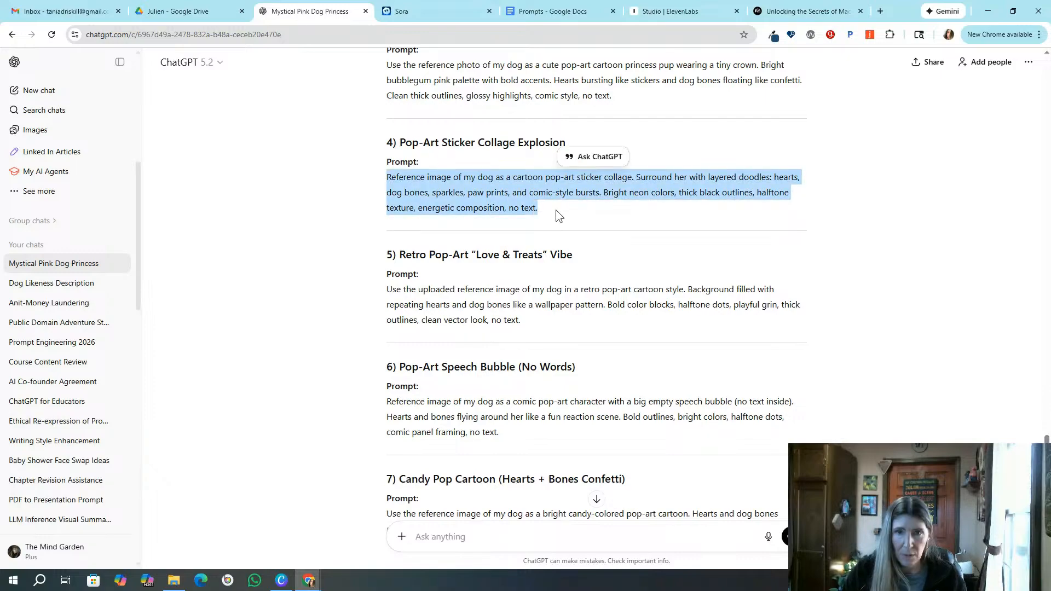
pyautogui.click(419, 12)
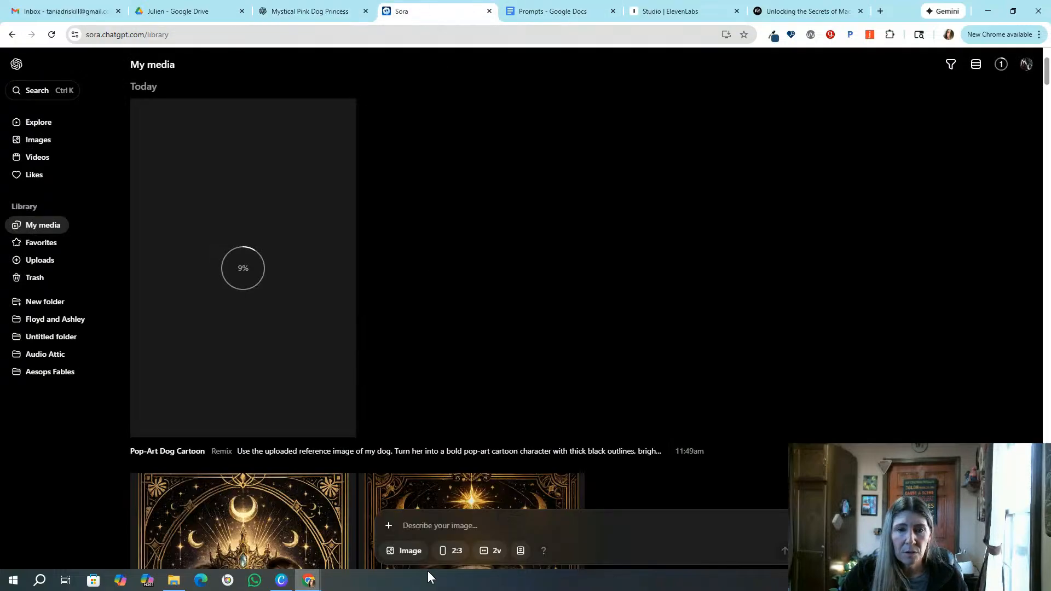
pyautogui.hotkey('ctrl', 'v')
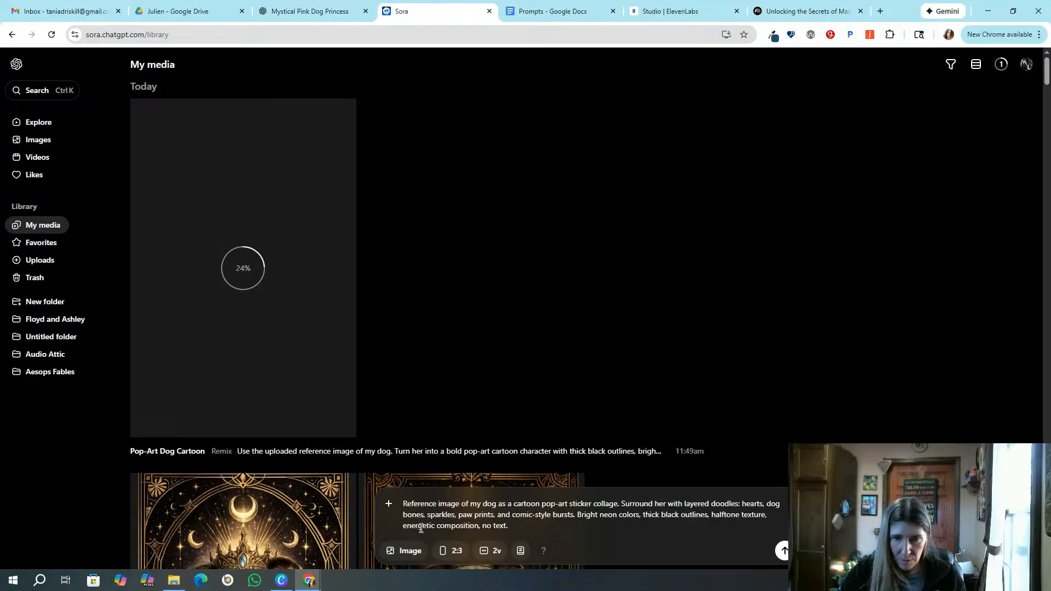
# Attach today's uploaded dog photo from the library as the reference image for the pop-art sticker collage prompt
pyautogui.click(389, 504)
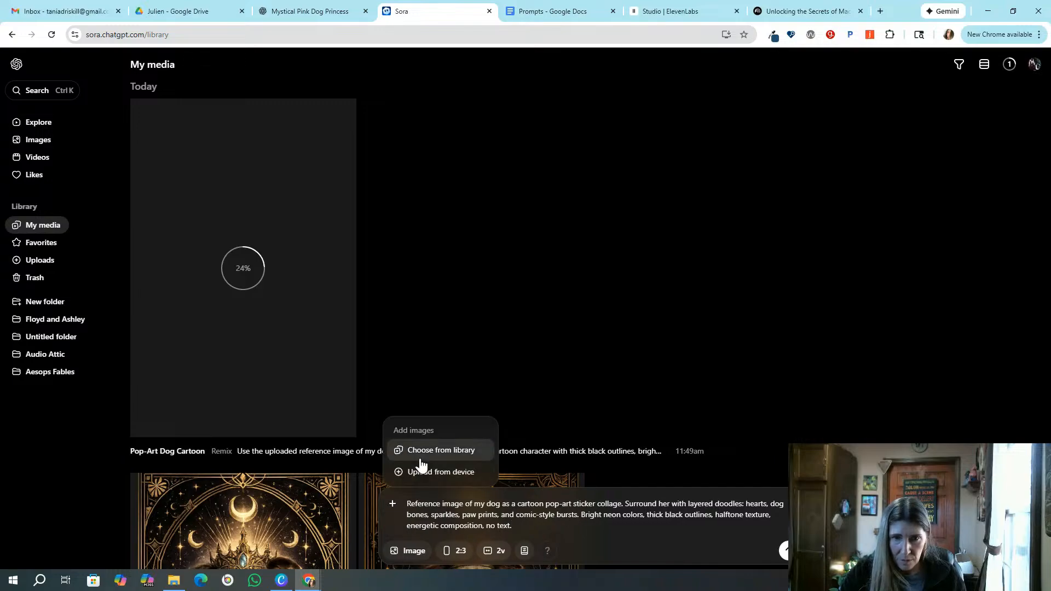
pyautogui.click(438, 448)
pyautogui.click(574, 164)
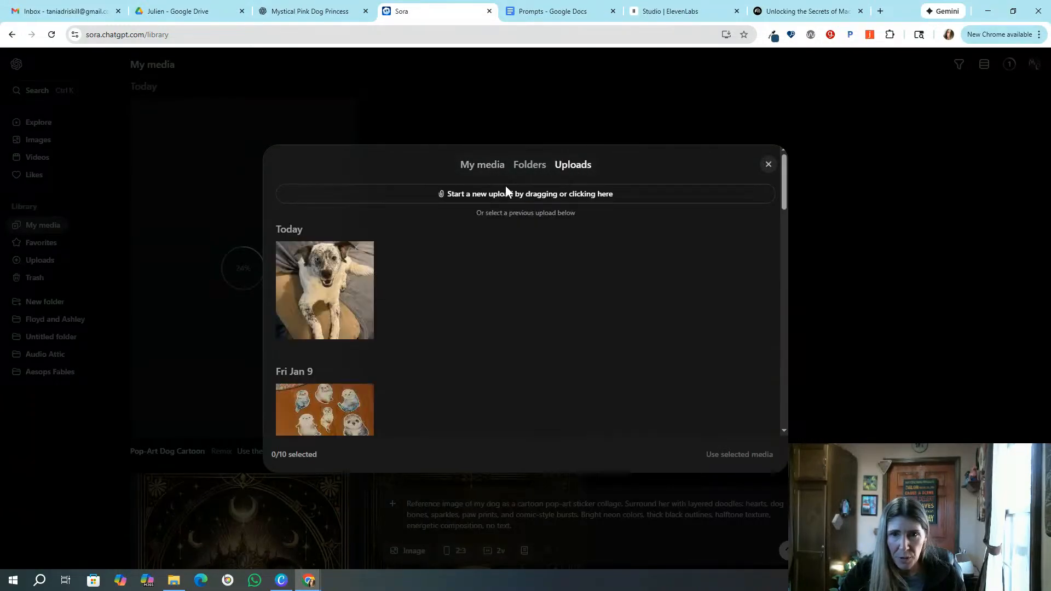
pyautogui.click(326, 293)
pyautogui.click(740, 455)
# Ask ChatGPT in the Mystical Pink Dog Princess chat to "give me some knolling prompts with dog items."
pyautogui.click(310, 11)
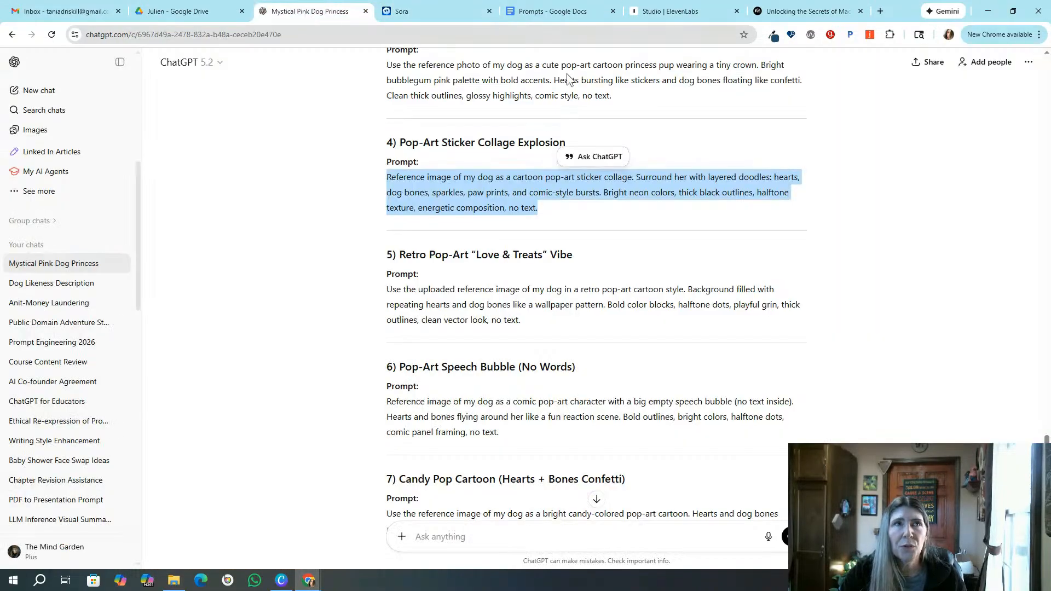
pyautogui.scroll(-10, 474, 418)
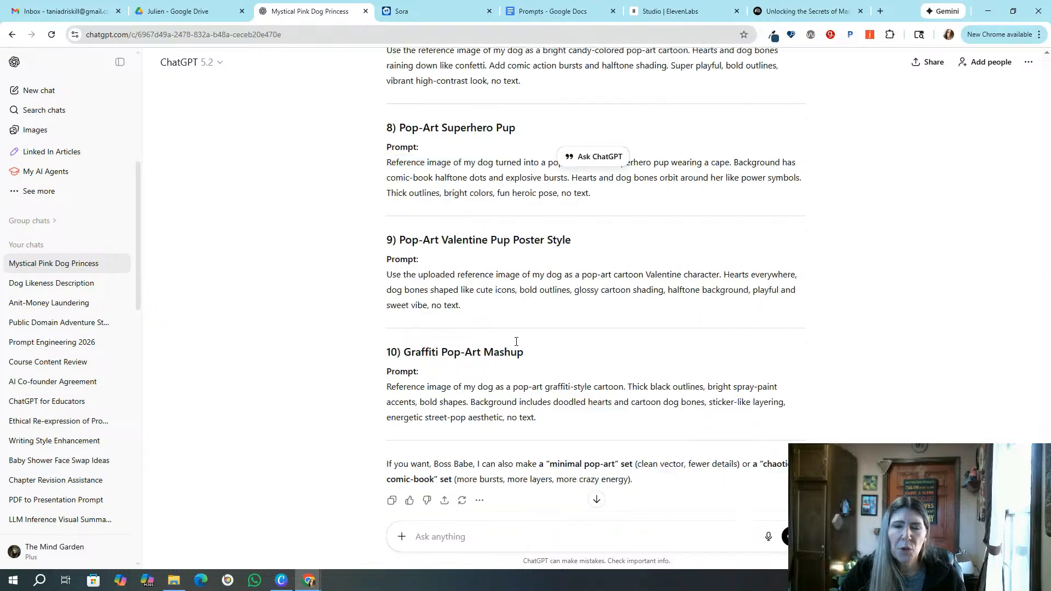
pyautogui.click(487, 538)
pyautogui.write('gi')
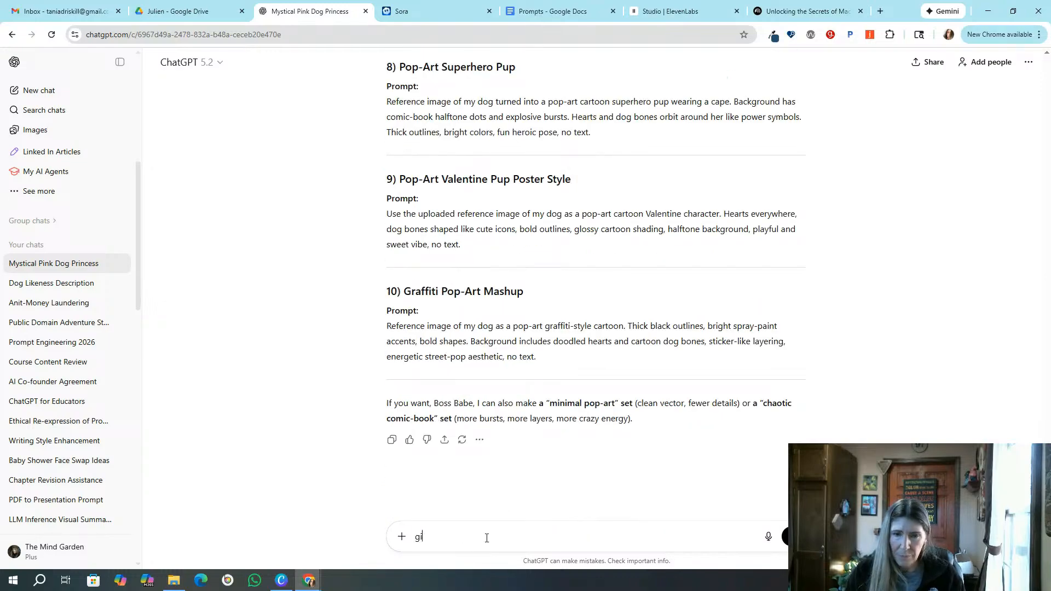
pyautogui.write('ve me some kno')
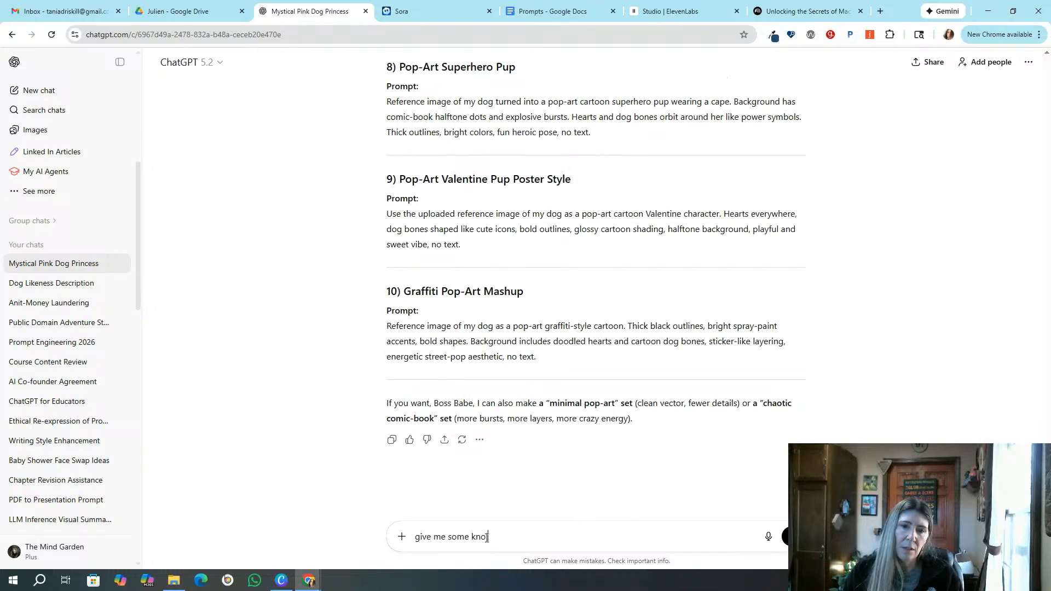
pyautogui.write('lling prompts with')
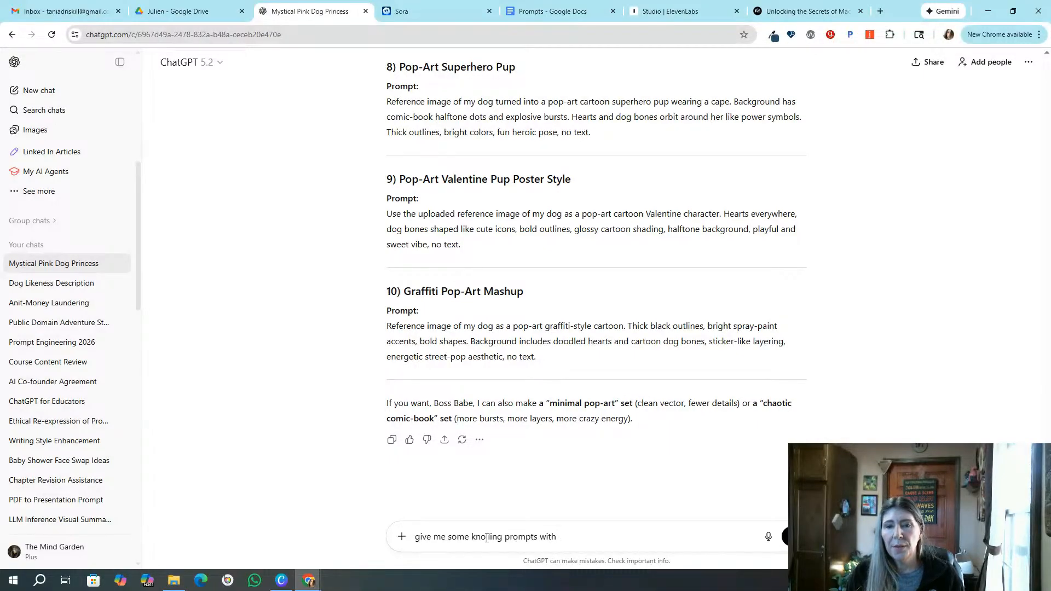
pyautogui.write('.')
pyautogui.press('Return')
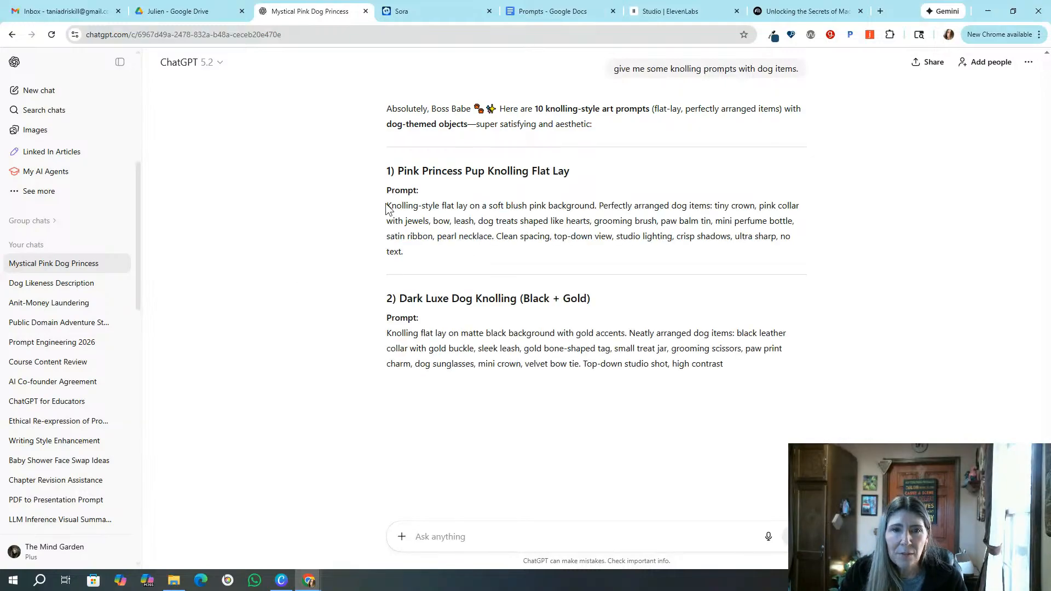
# Copy ChatGPT's Pink Princess Pup Knolling Flat Lay prompt, submit the prepared sticker collage remix in Sora, and paste the knolling prompt as the new description
pyautogui.moveTo(387, 207); pyautogui.dragTo(414, 254)
pyautogui.hotkey('ctrl', 'c')
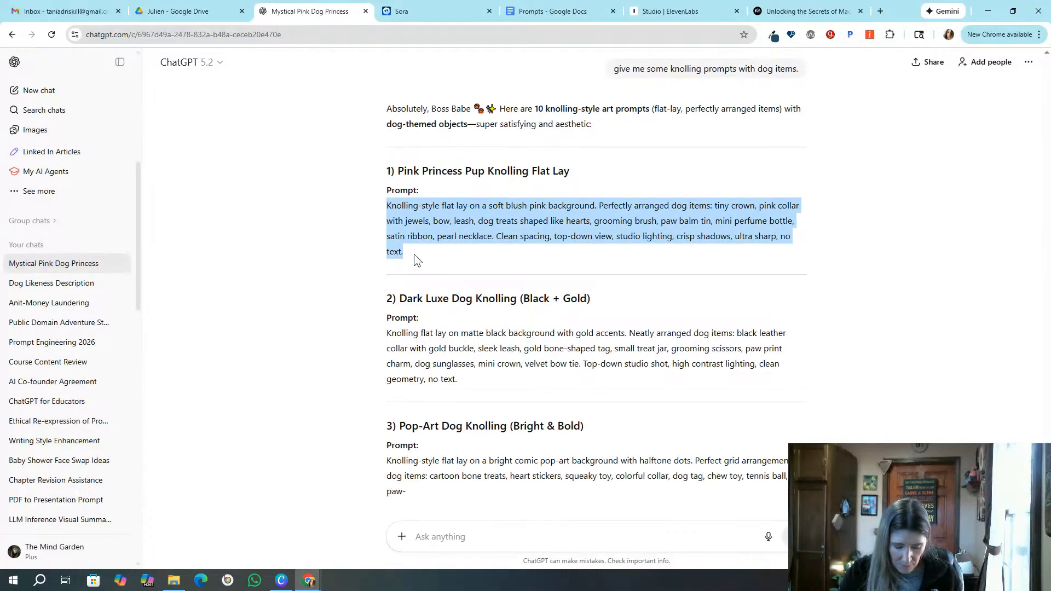
pyautogui.click(388, 17)
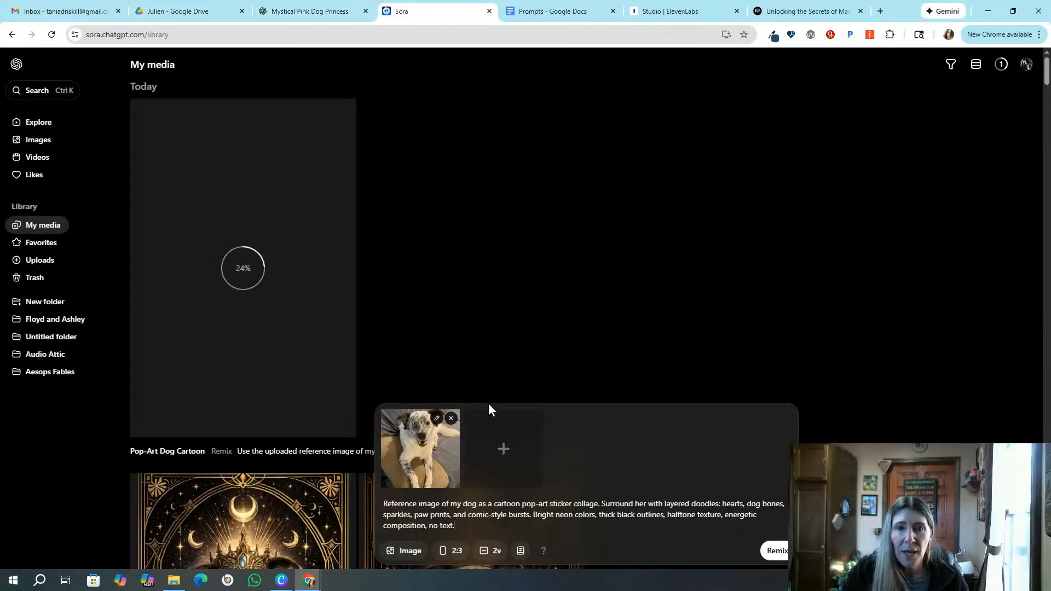
pyautogui.click(784, 556)
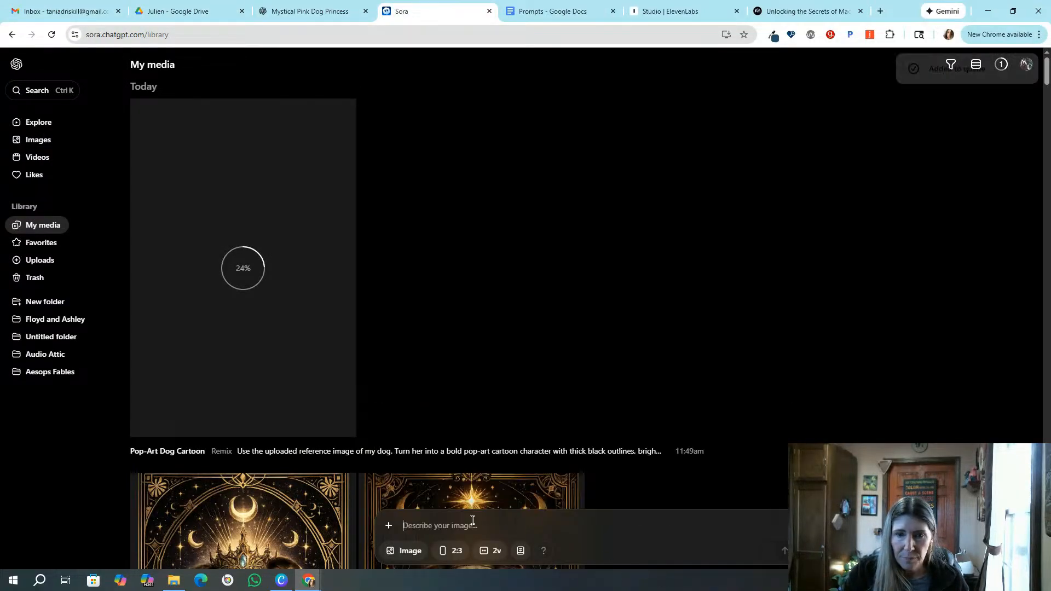
pyautogui.click(449, 522)
pyautogui.hotkey('ctrl', 'v')
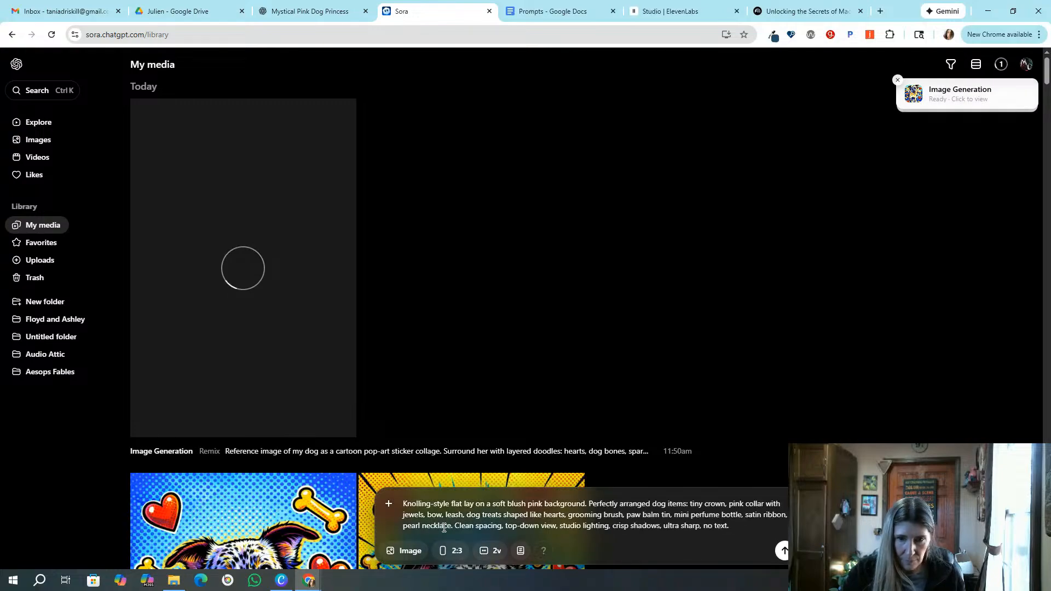
# Attach today's uploaded dog photo to the knolling prompt, generate the remix, and look over the pop-art images in My media
pyautogui.click(388, 503)
pyautogui.click(444, 466)
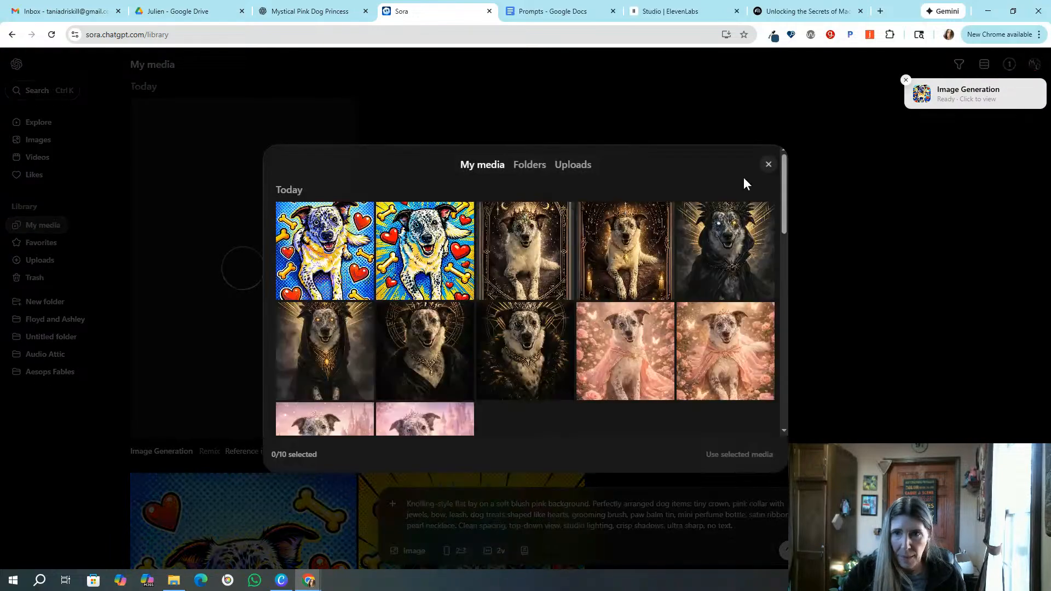
pyautogui.click(579, 167)
pyautogui.click(350, 273)
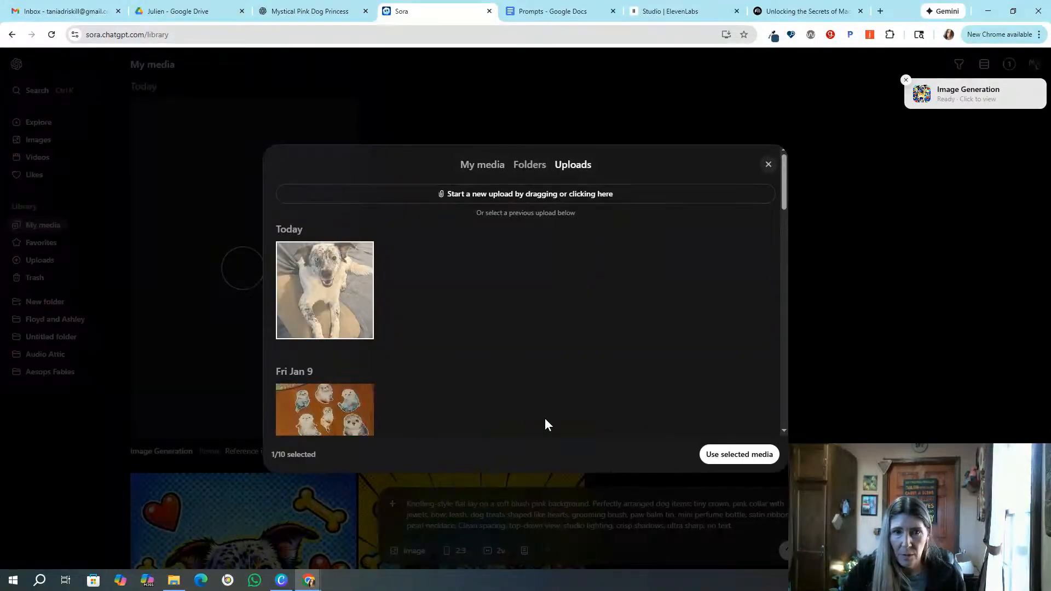
pyautogui.click(738, 455)
pyautogui.click(776, 551)
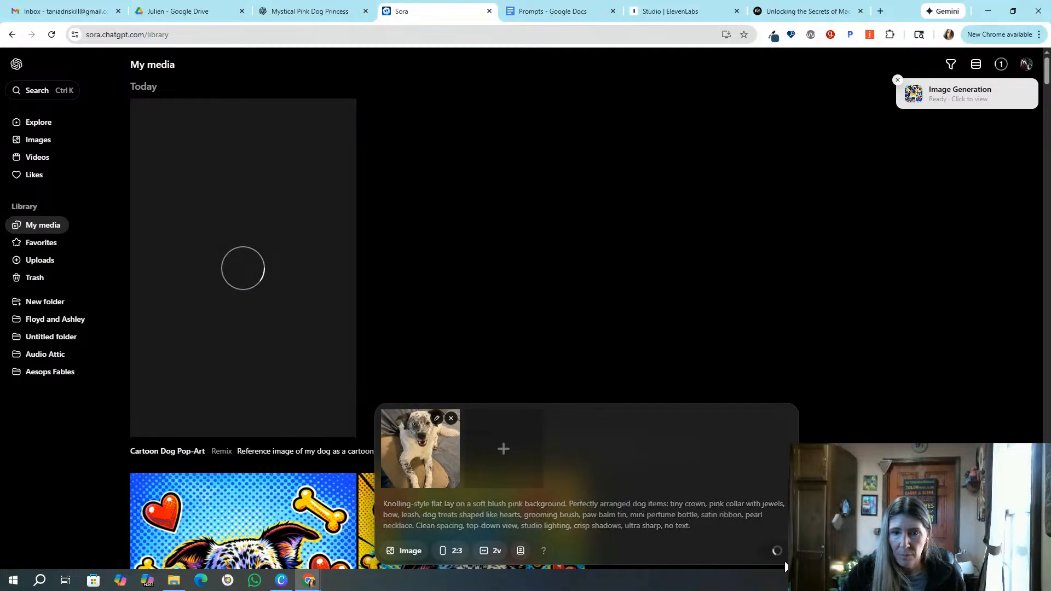
pyautogui.moveTo(1045, 79); pyautogui.dragTo(1044, 113)
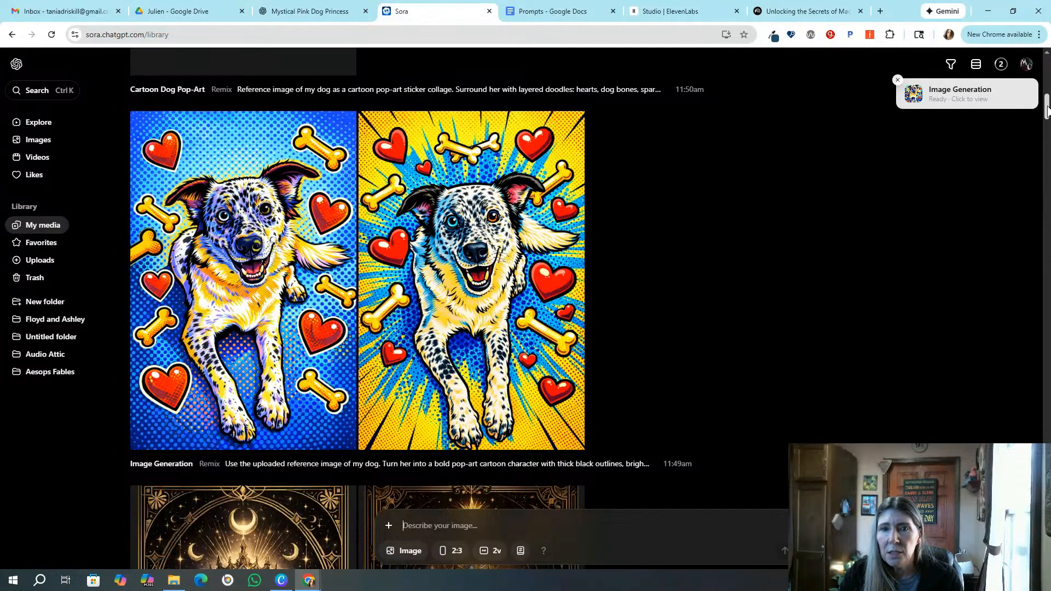
pyautogui.moveTo(1048, 111); pyautogui.dragTo(1048, 94)
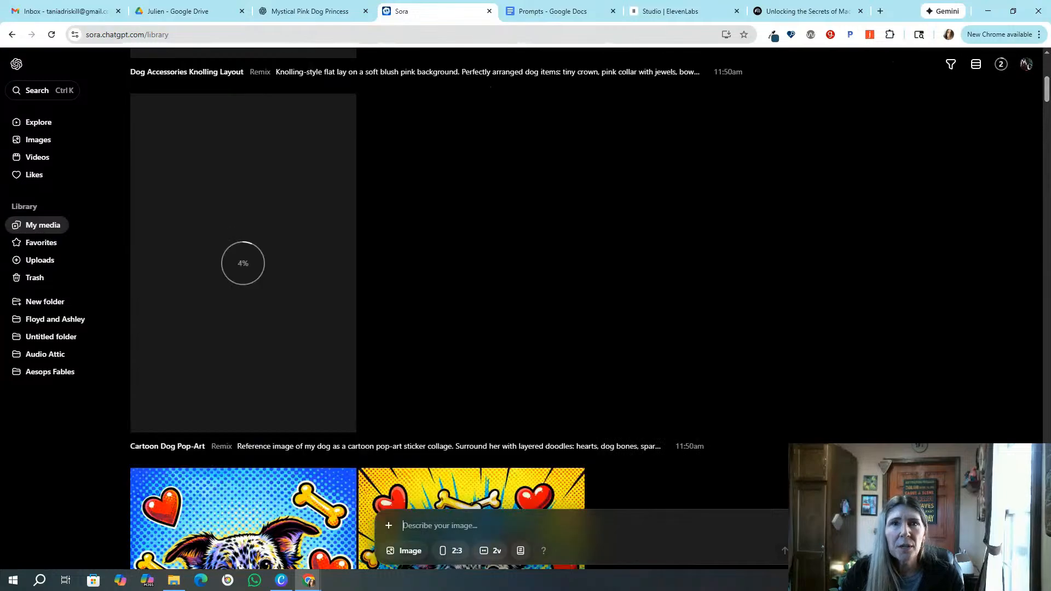
# Copy the Vintage Apothecary-Style Dog Treat Label prompt from the Prompts document's Pet Art section and paste it into Sora's image description
pyautogui.click(534, 10)
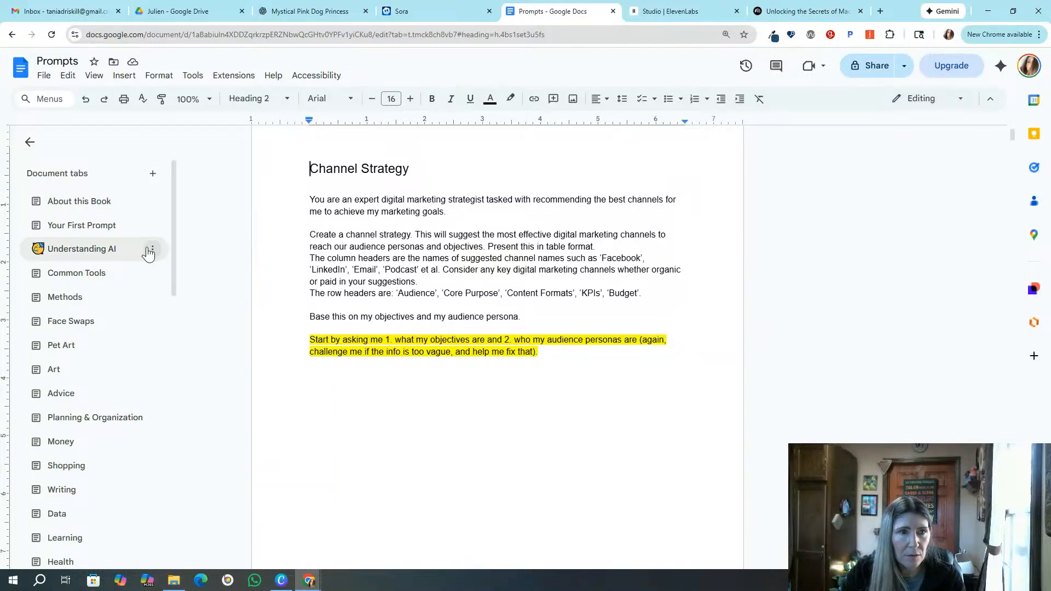
pyautogui.click(86, 350)
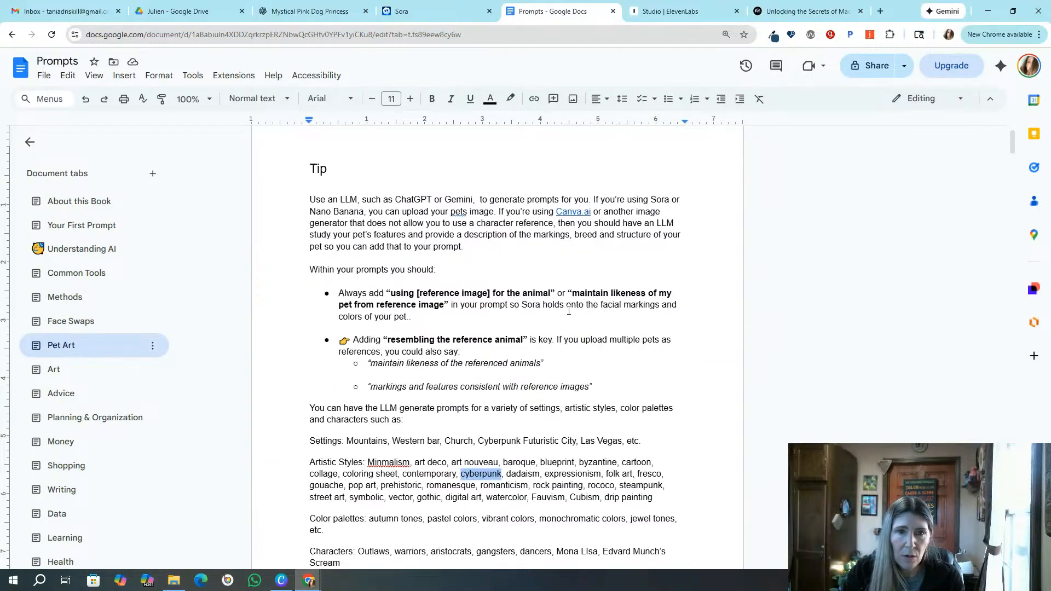
pyautogui.moveTo(1010, 144); pyautogui.dragTo(1023, 300)
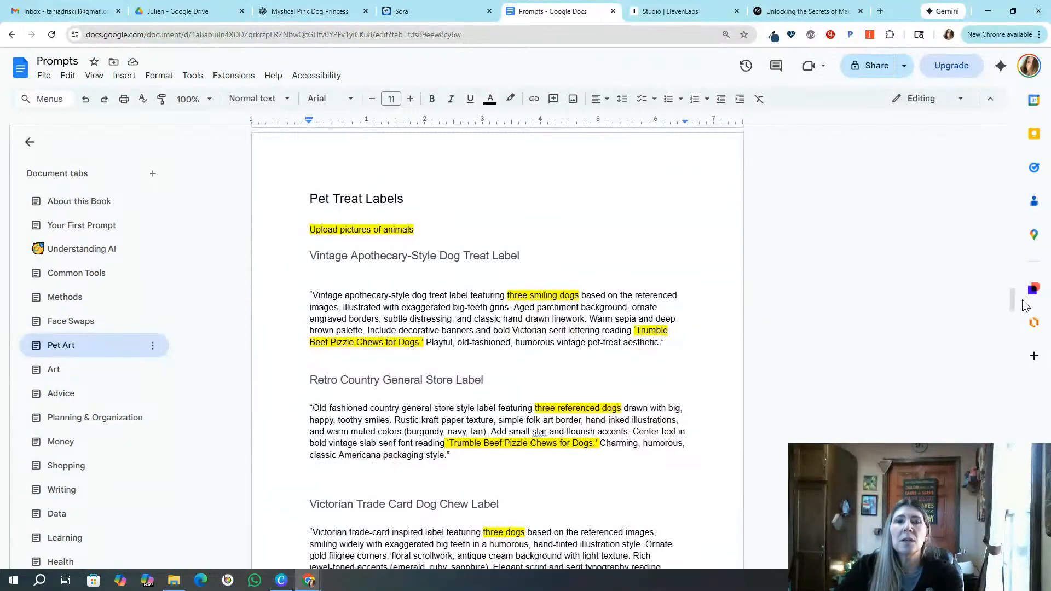
pyautogui.moveTo(308, 293); pyautogui.dragTo(678, 347)
pyautogui.hotkey('ctrl', 'c')
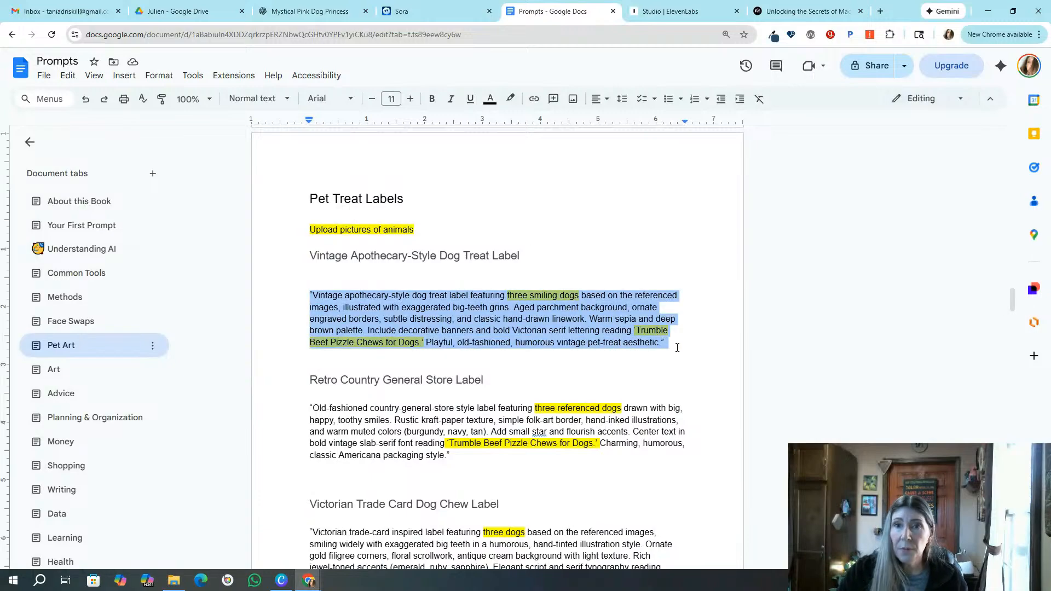
pyautogui.click(425, 11)
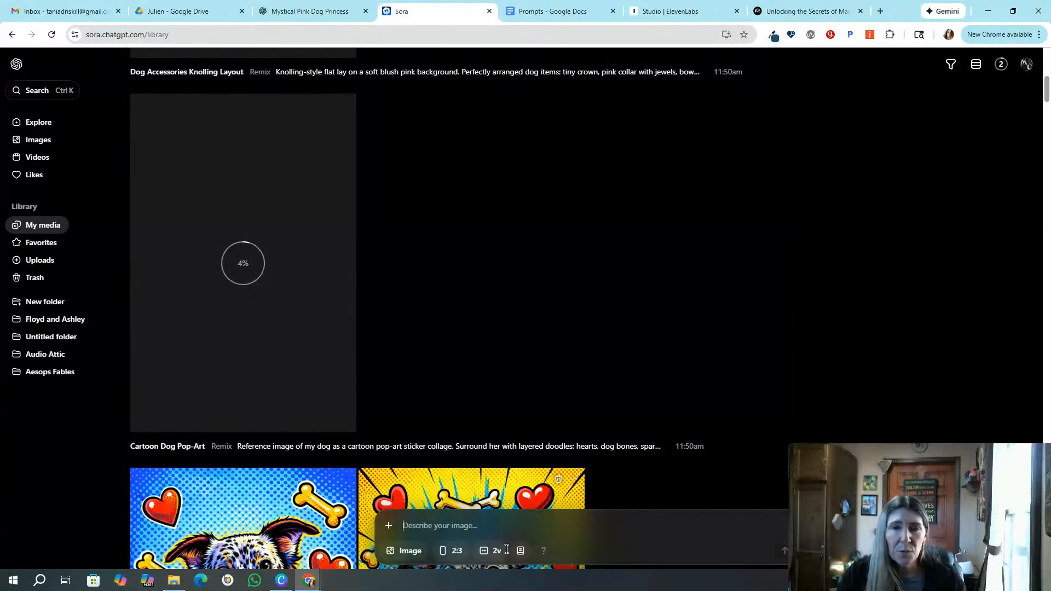
pyautogui.click(479, 519)
pyautogui.hotkey('ctrl', 'v')
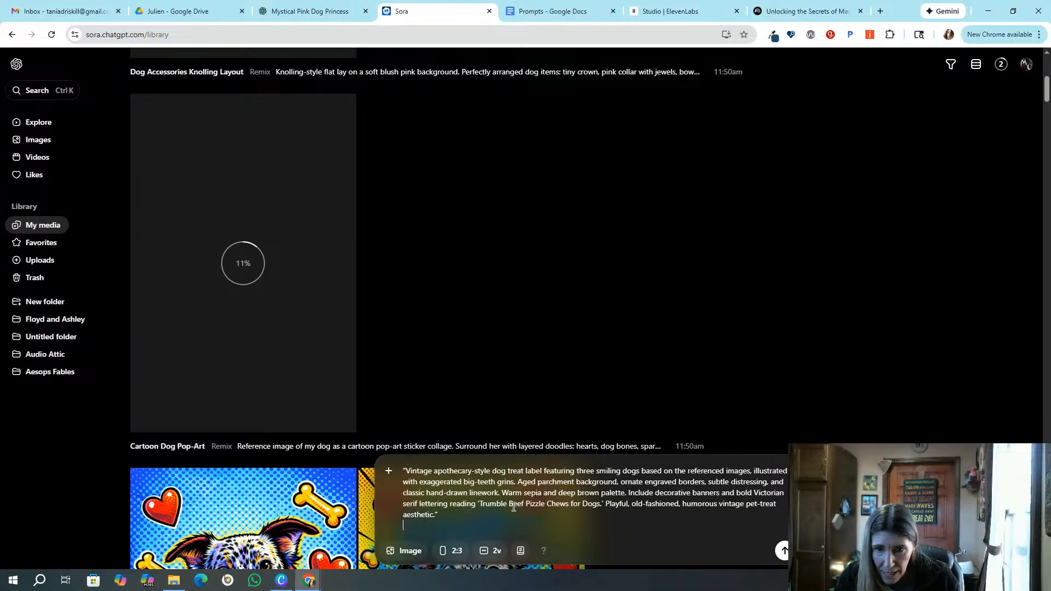
# Adapt the treat label prompt by replacing "Trumble" with "Ruthie's", "images" with "image", "grins" with "grin", and "three" with "a"
pyautogui.moveTo(508, 504); pyautogui.dragTo(490, 505)
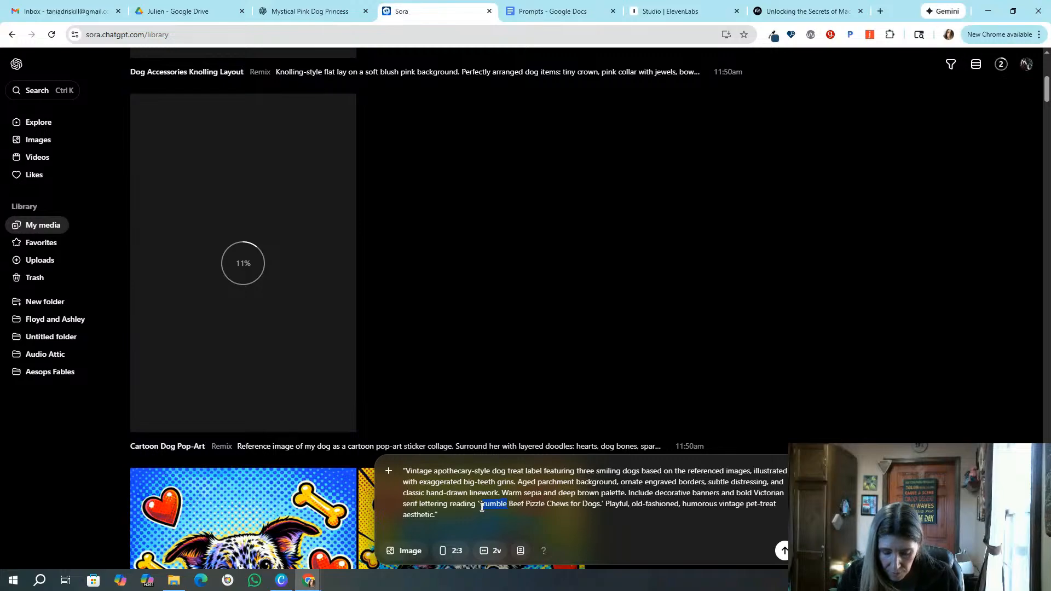
pyautogui.write("Ruthie's")
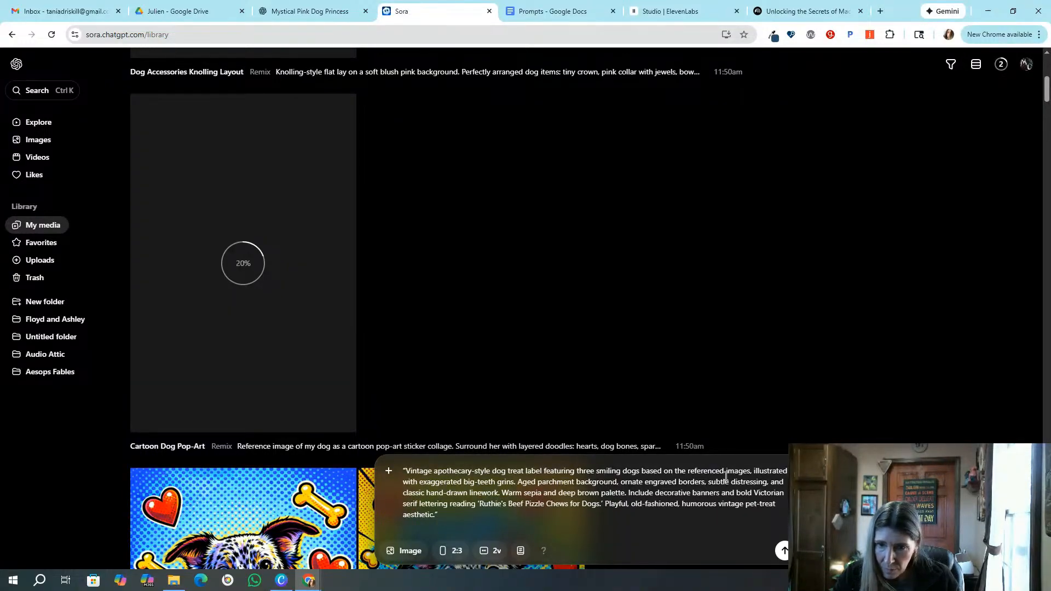
pyautogui.click(751, 471)
pyautogui.press('BackSpace')
pyautogui.write(',')
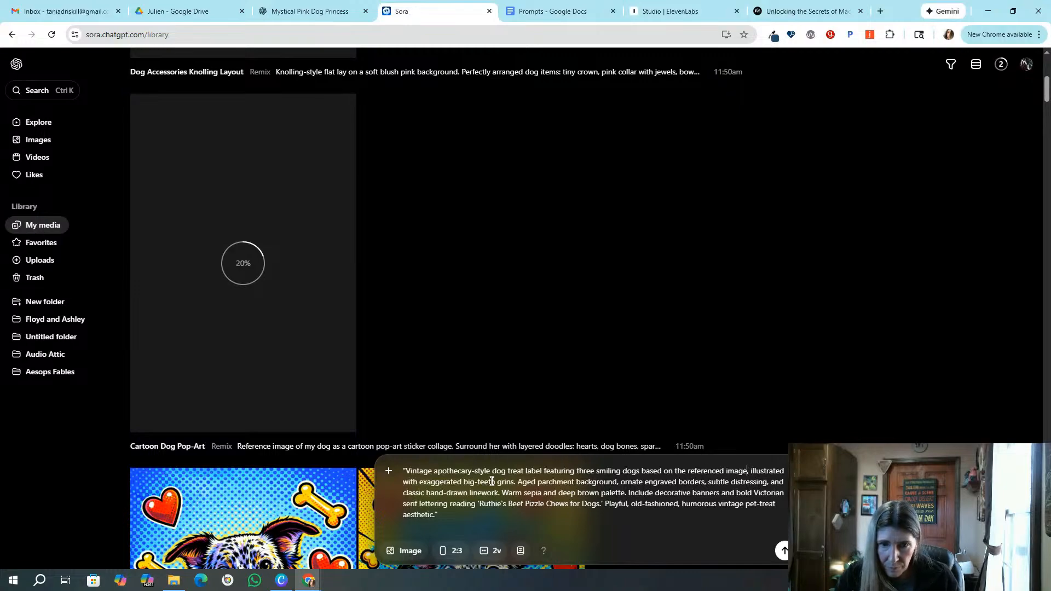
pyautogui.click(515, 483)
pyautogui.press('BackSpace')
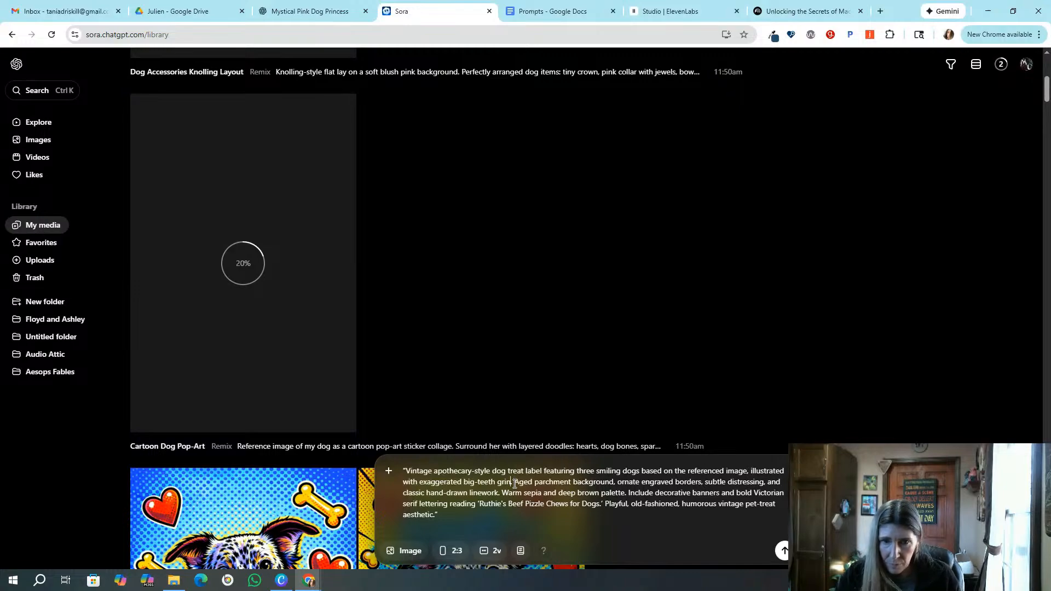
pyautogui.click(597, 472)
pyautogui.press('BackSpace')
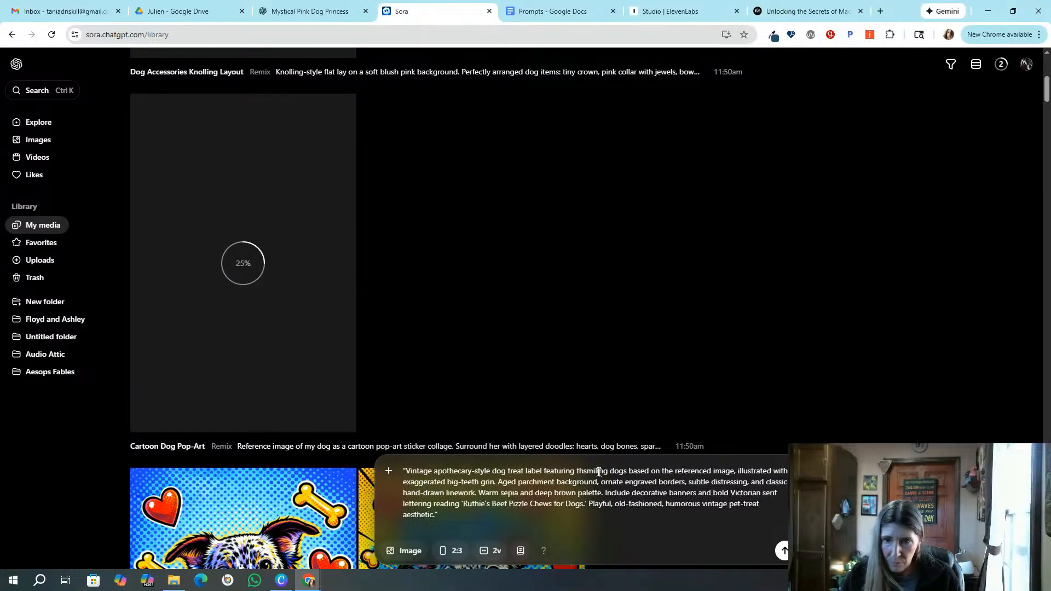
pyautogui.press('BackSpace')
pyautogui.press('BackSpace')
pyautogui.write('a')
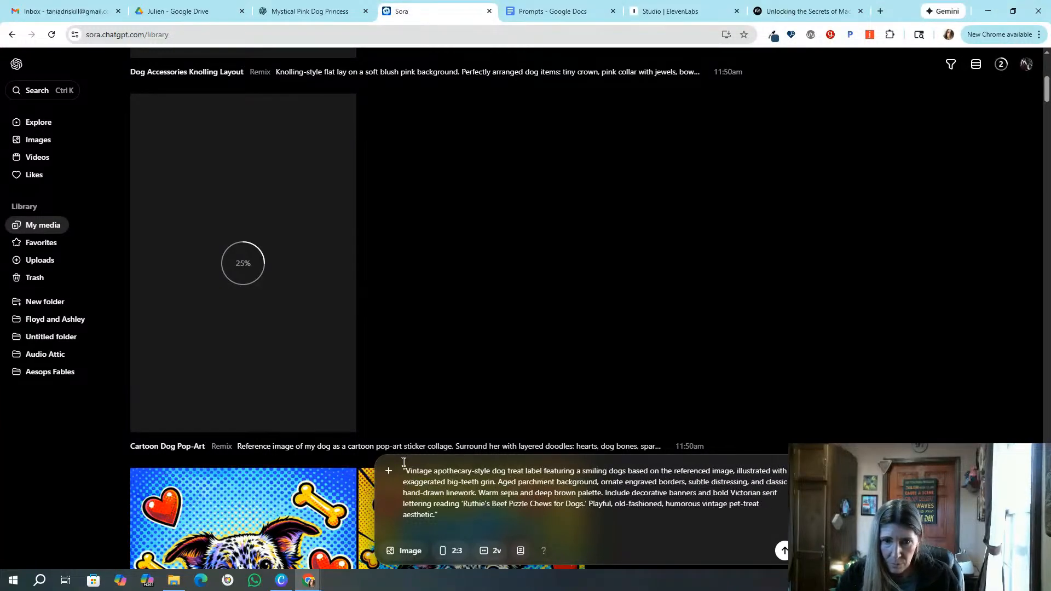
# Attach today's uploaded dog photo from the library as the reference image and submit the vintage treat label remix
pyautogui.click(391, 473)
pyautogui.click(423, 522)
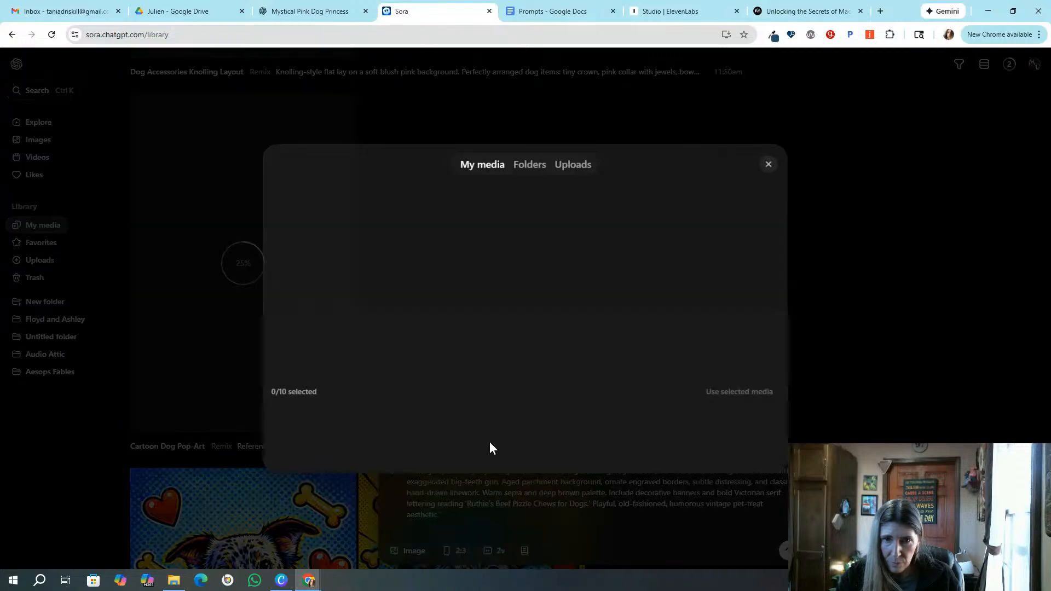
pyautogui.click(585, 169)
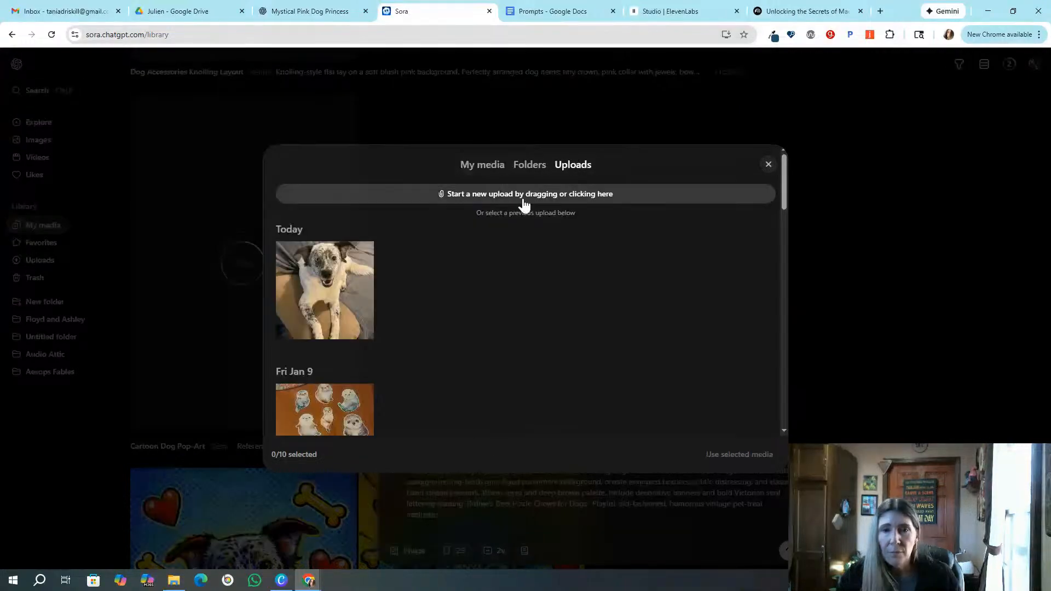
pyautogui.click(347, 287)
pyautogui.click(764, 458)
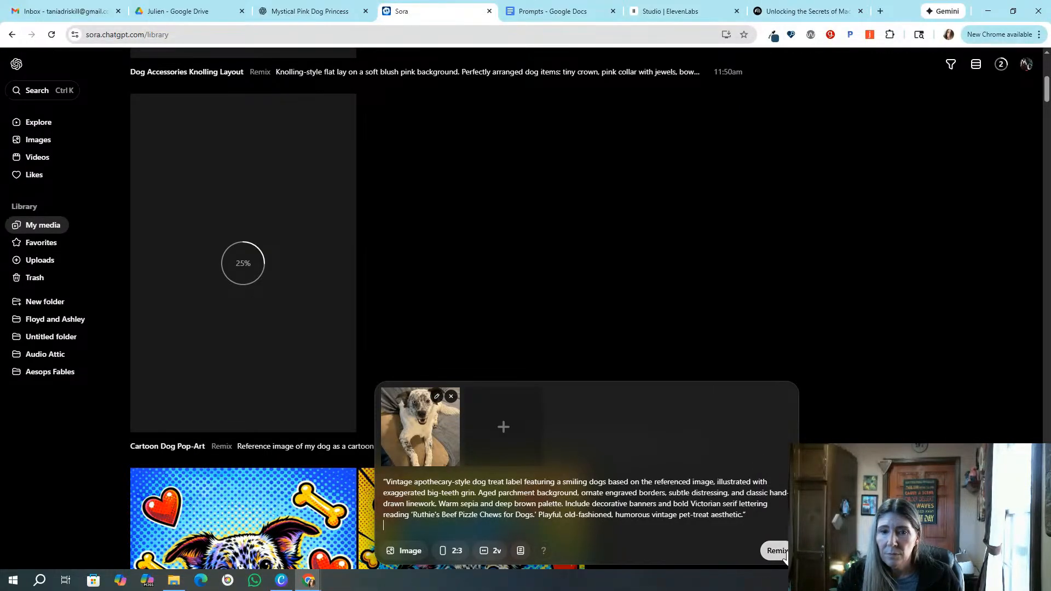
pyautogui.click(784, 555)
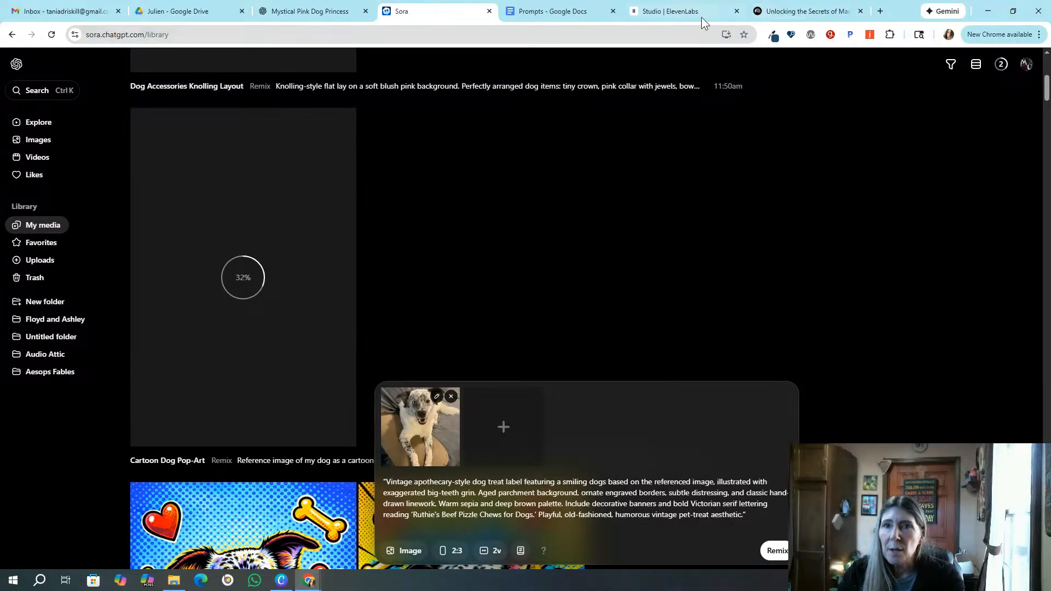
# Switch to the NotebookLM Companion to Canvas deck and view the "Compose Your Scene: Settings, Personas, and Palettes" slide
pyautogui.click(802, 10)
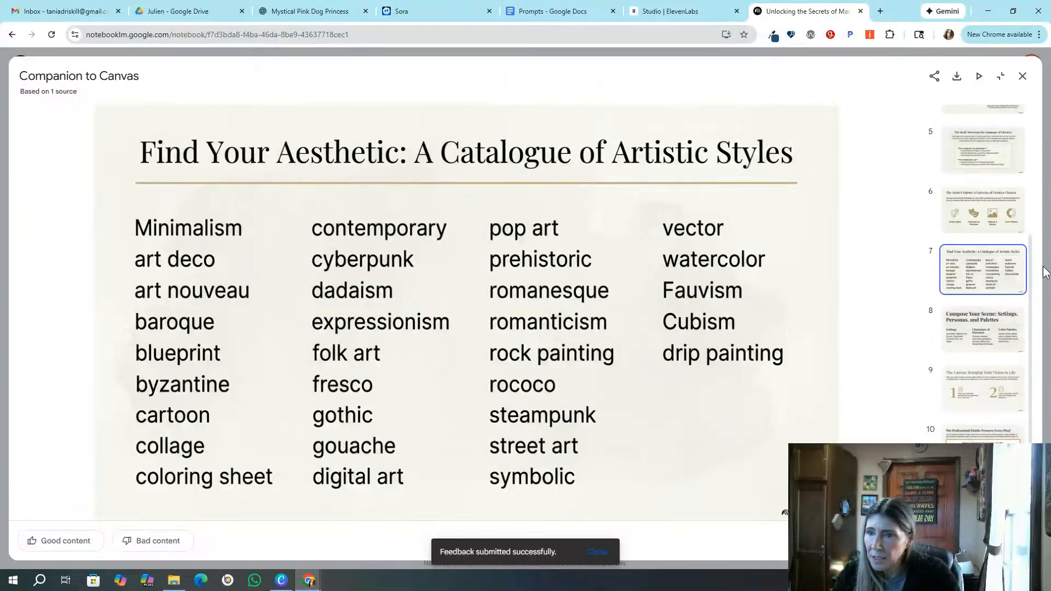
pyautogui.click(980, 338)
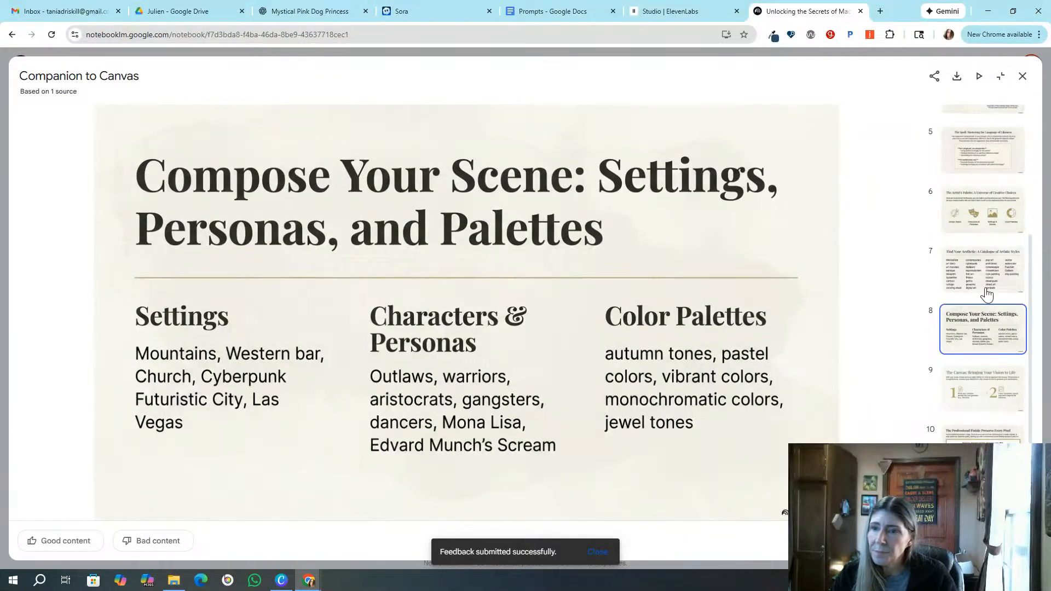
# View the "The Canvas: Bringing Your Vision to Life" slide, and return to Sora to submit the vintage treat label remix with the dog photo
pyautogui.click(973, 408)
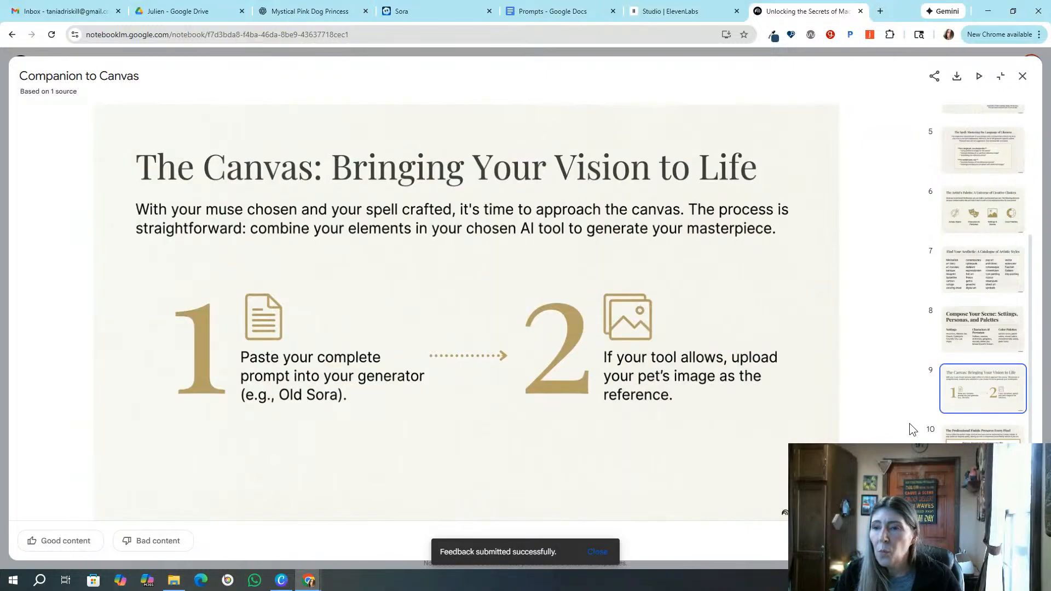
pyautogui.click(411, 12)
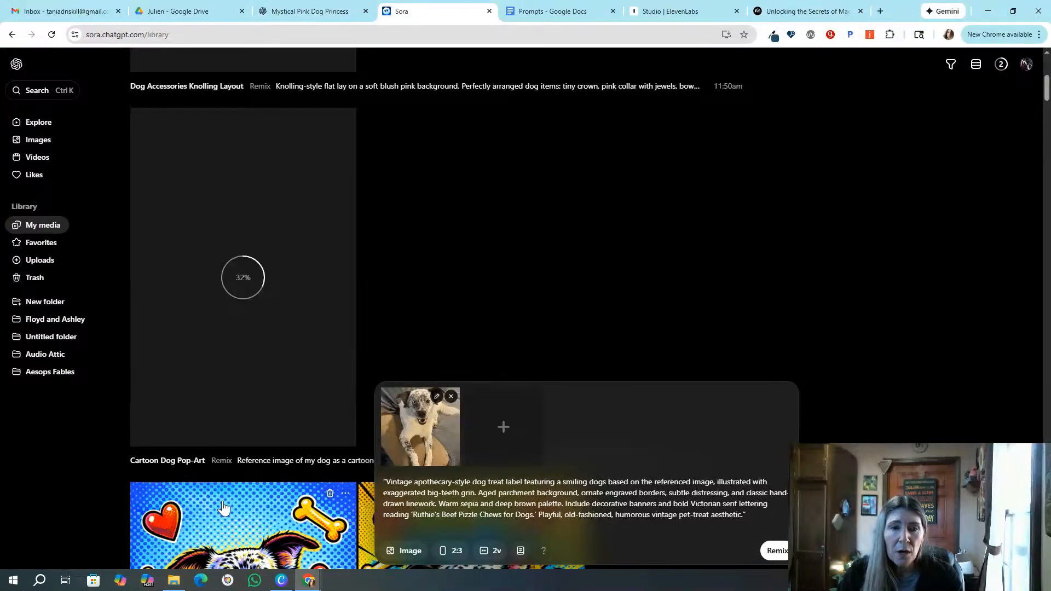
pyautogui.scroll(-5, 329, 406)
pyautogui.scroll(-2, 737, 459)
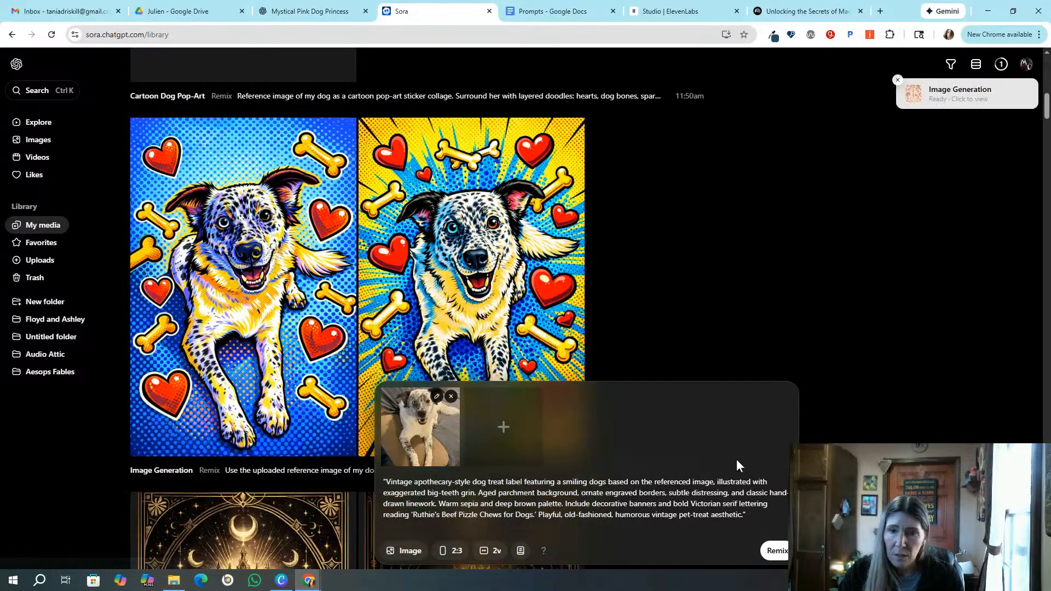
pyautogui.click(776, 551)
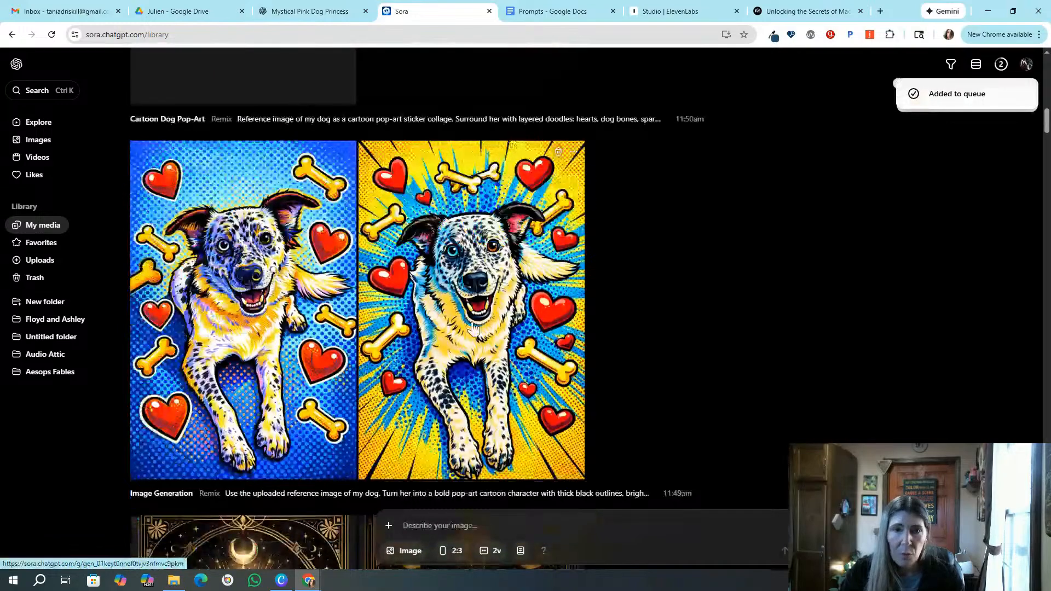
# View the yellow-and-blue pop-art dog image and its image options, and review the sticker collage and knolling results in the library
pyautogui.click(474, 329)
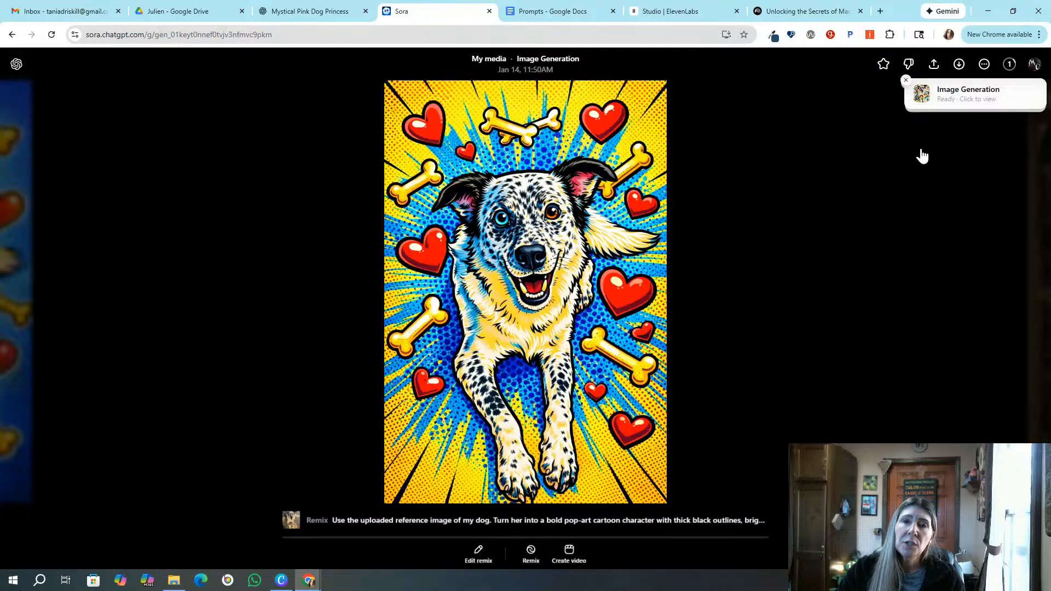
pyautogui.rightClick(535, 252)
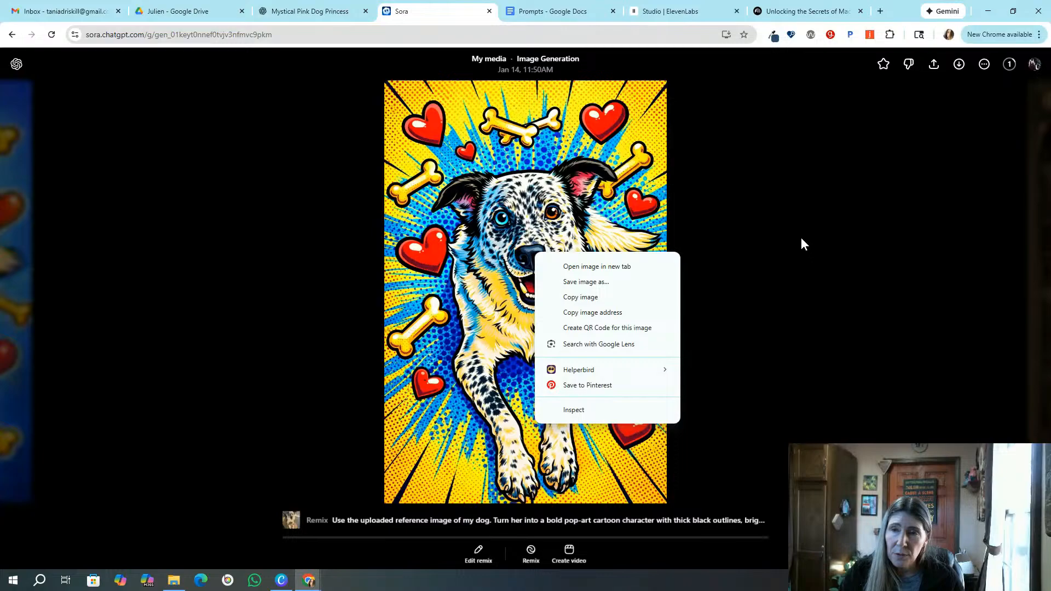
pyautogui.click(780, 264)
pyautogui.click(782, 265)
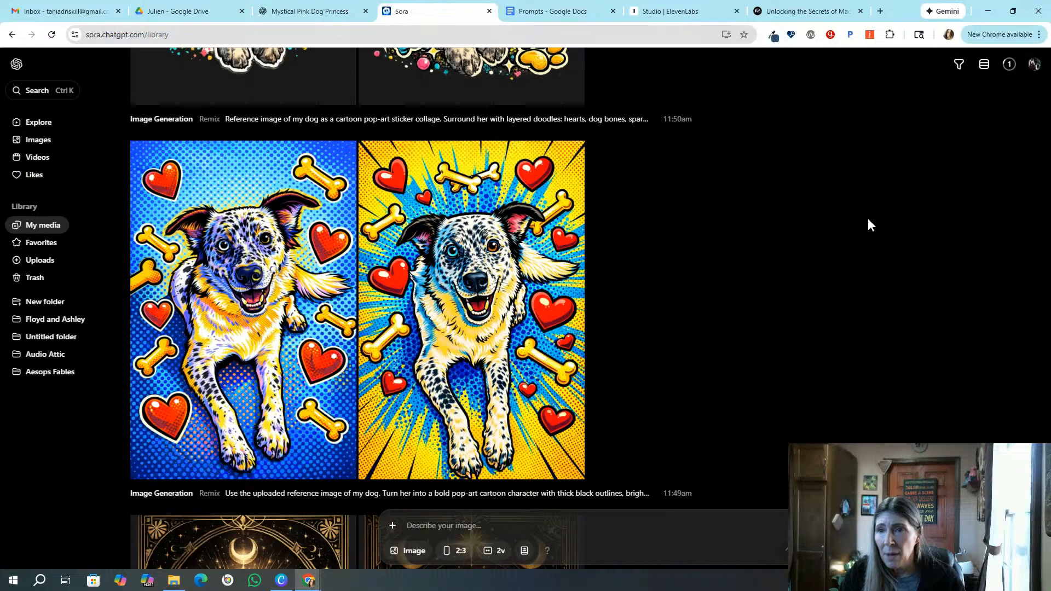
pyautogui.scroll(7, 1046, 123)
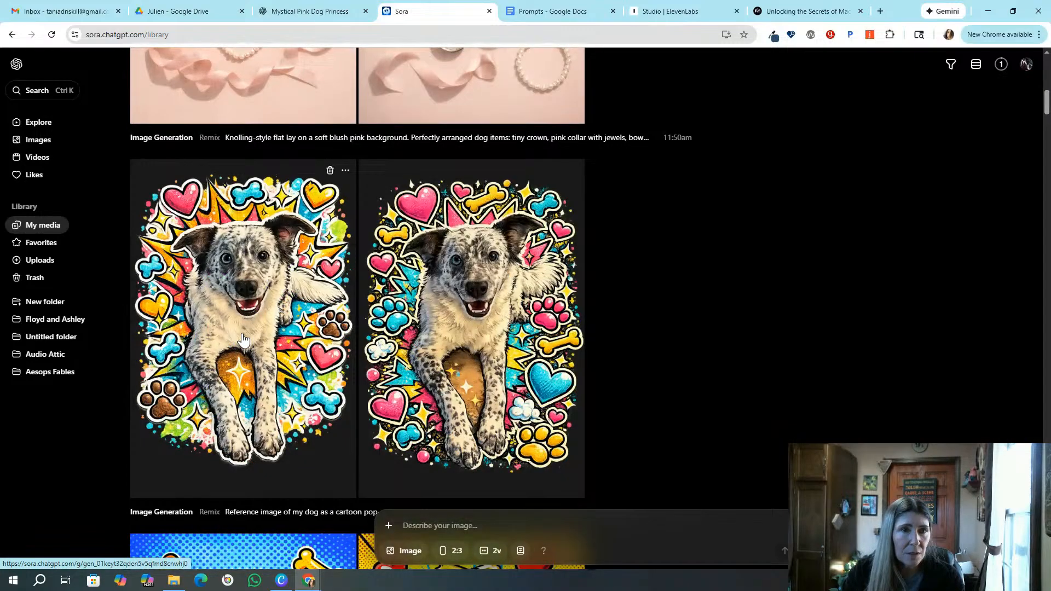
pyautogui.scroll(6, 1047, 90)
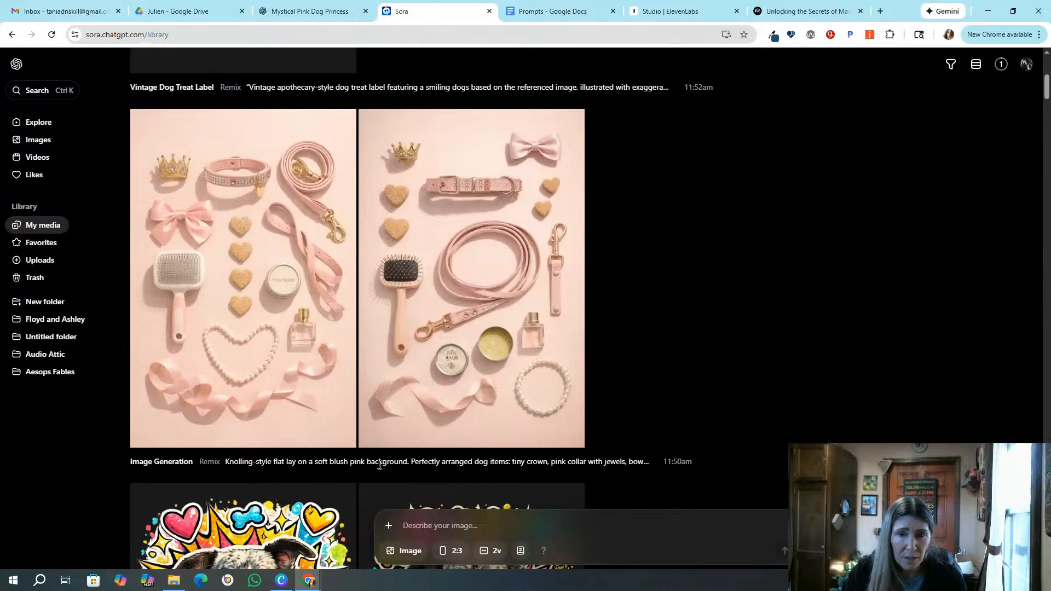
# Switch to the Mystical Pink Dog Princess chat in ChatGPT and send "on the knolling prompts, I want my dog in the middle"
pyautogui.click(326, 10)
pyautogui.scroll(-15, 539, 344)
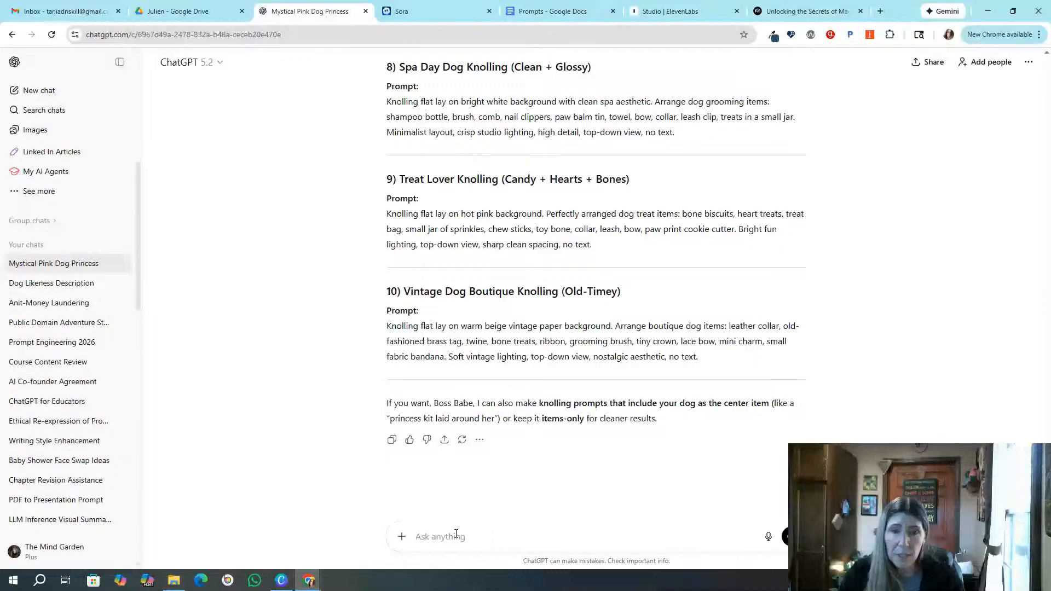
pyautogui.write('o')
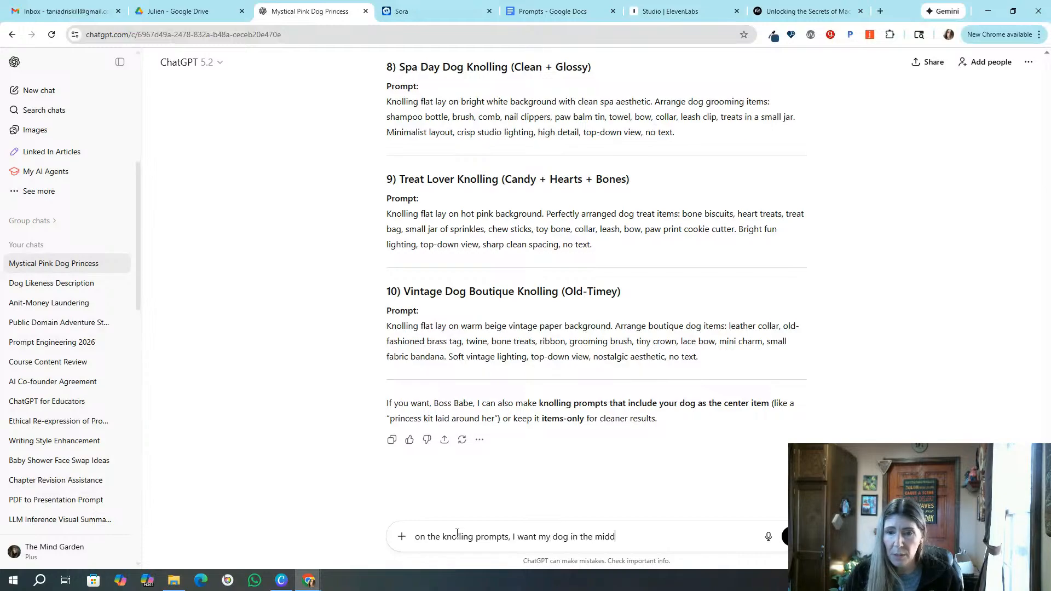
pyautogui.press('Return')
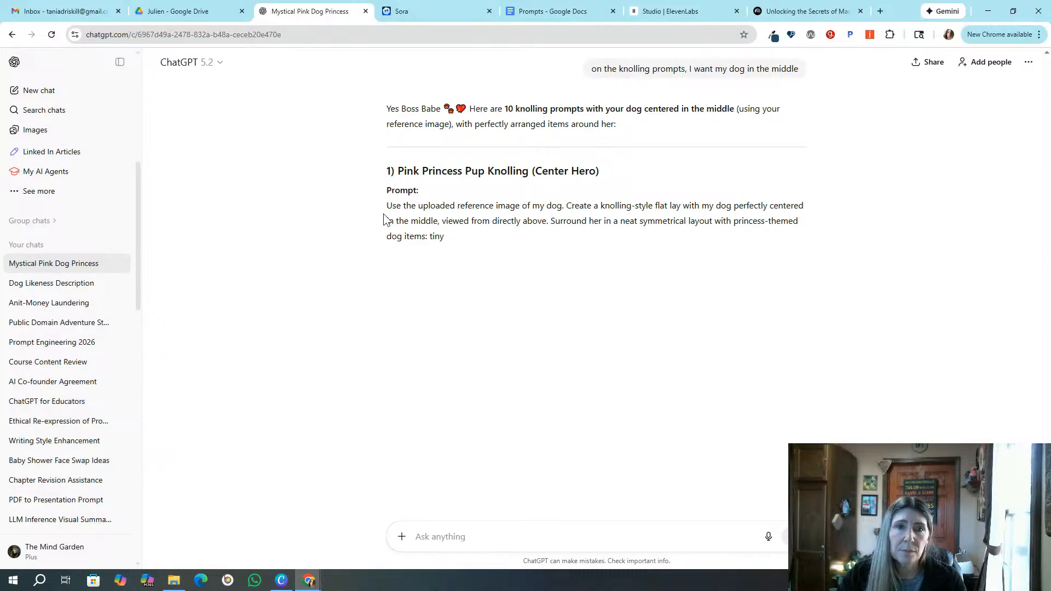
# Copy the Pink Princess Pup Knolling (Center Hero) prompt and paste it into Sora's image description
pyautogui.moveTo(388, 207); pyautogui.dragTo(469, 264)
pyautogui.hotkey('ctrl', 'c')
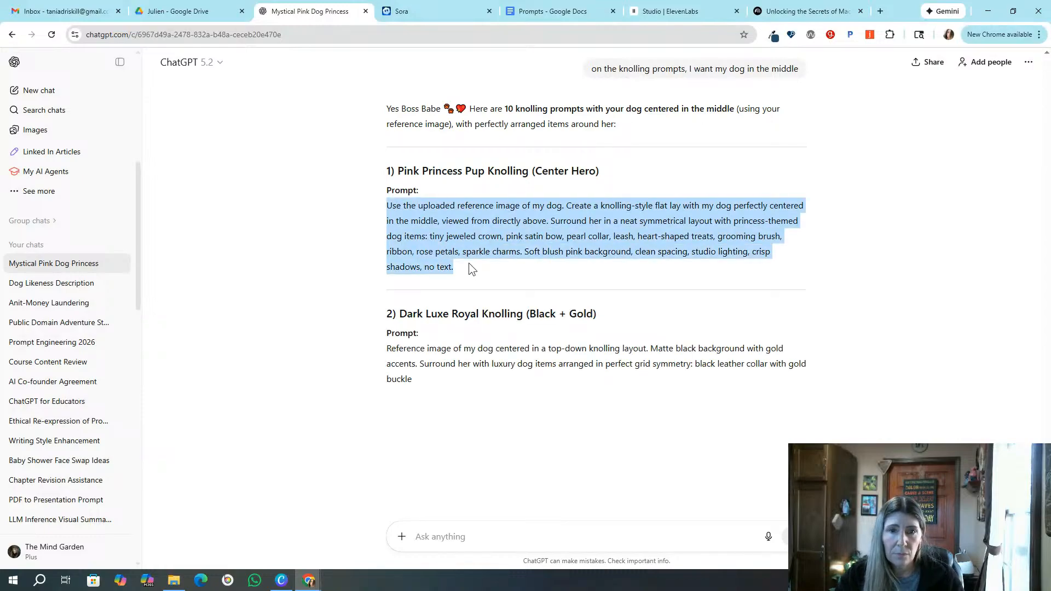
pyautogui.click(444, 7)
pyautogui.hotkey('ctrl', 'v')
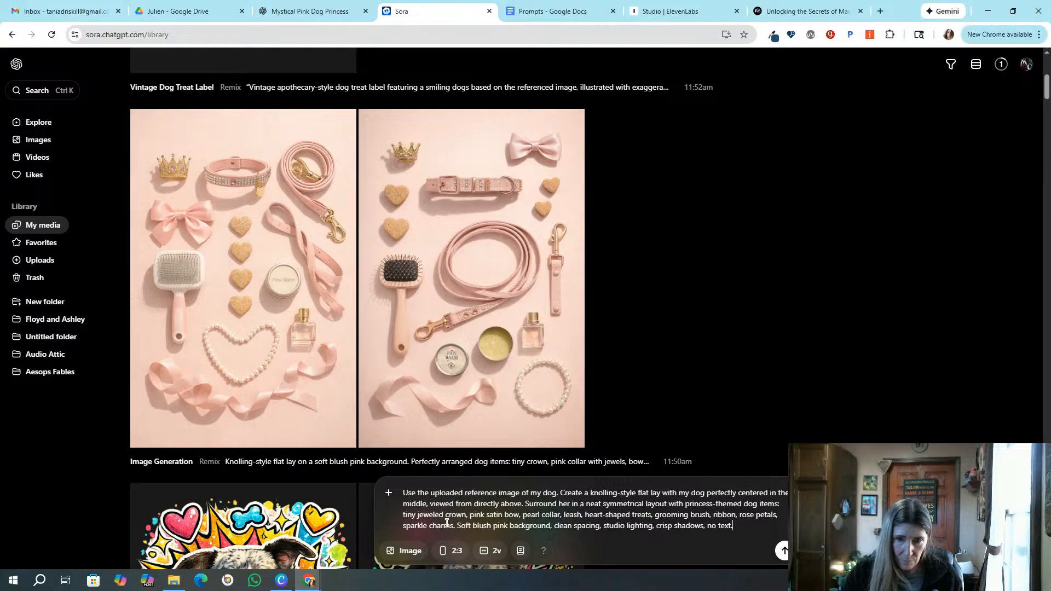
# Attach today's uploaded dog photo from the library as the reference image and submit the centered-dog knolling remix
pyautogui.click(387, 495)
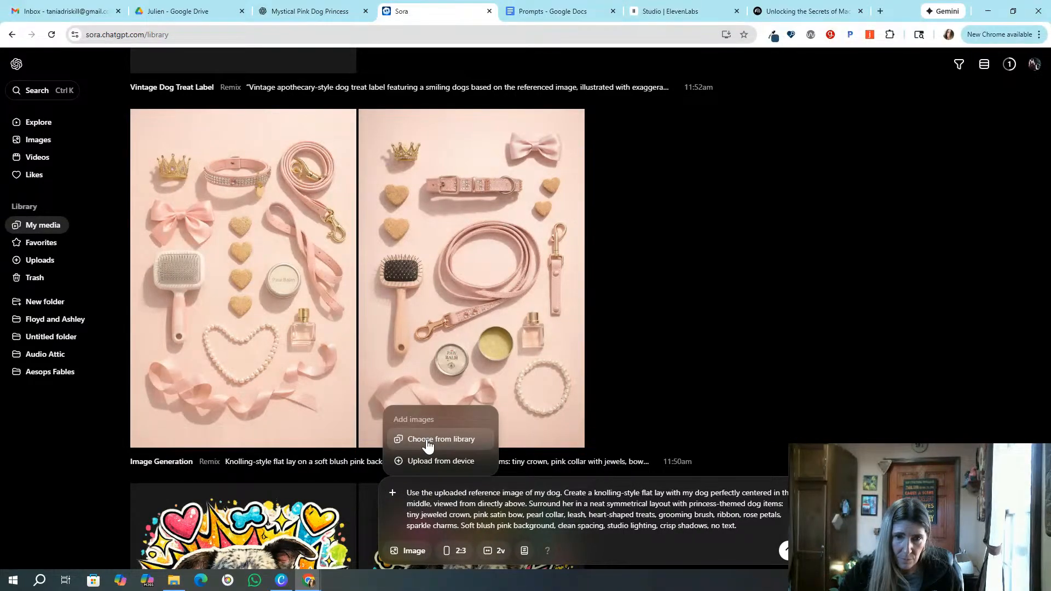
pyautogui.click(432, 438)
pyautogui.click(564, 167)
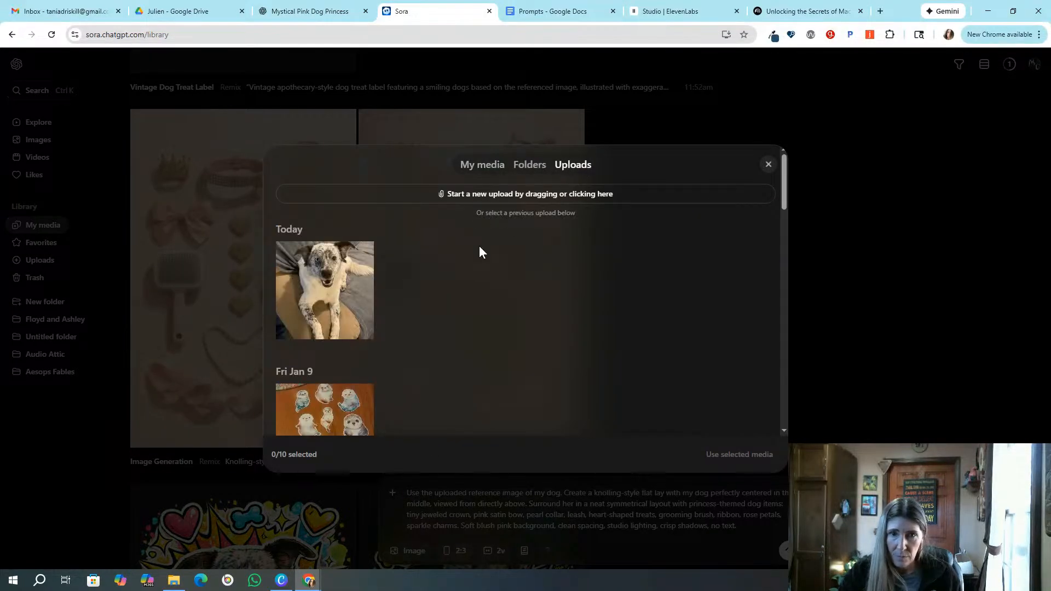
pyautogui.click(351, 284)
pyautogui.click(737, 455)
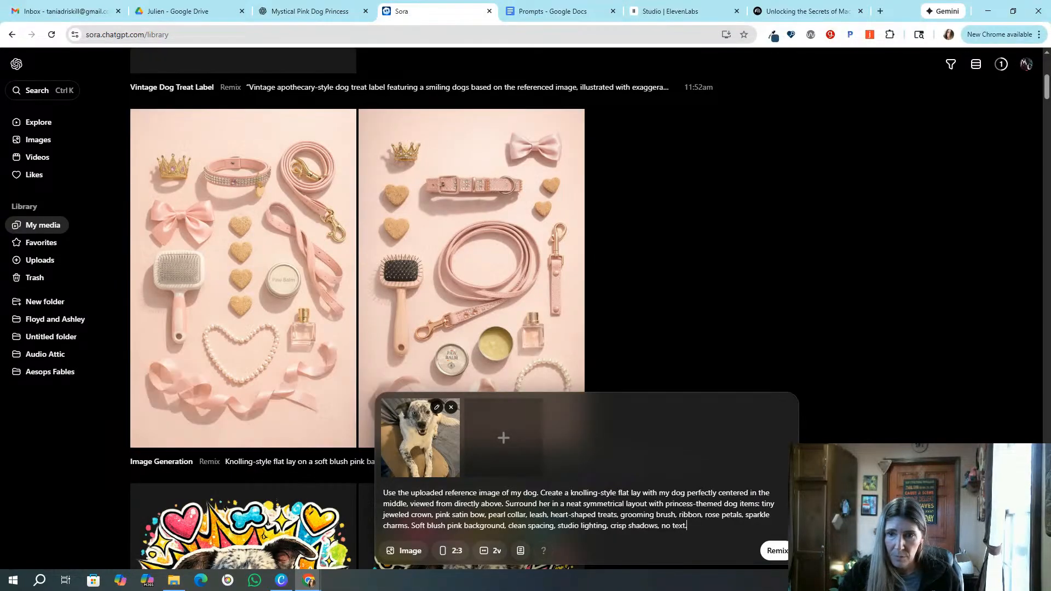
pyautogui.click(785, 556)
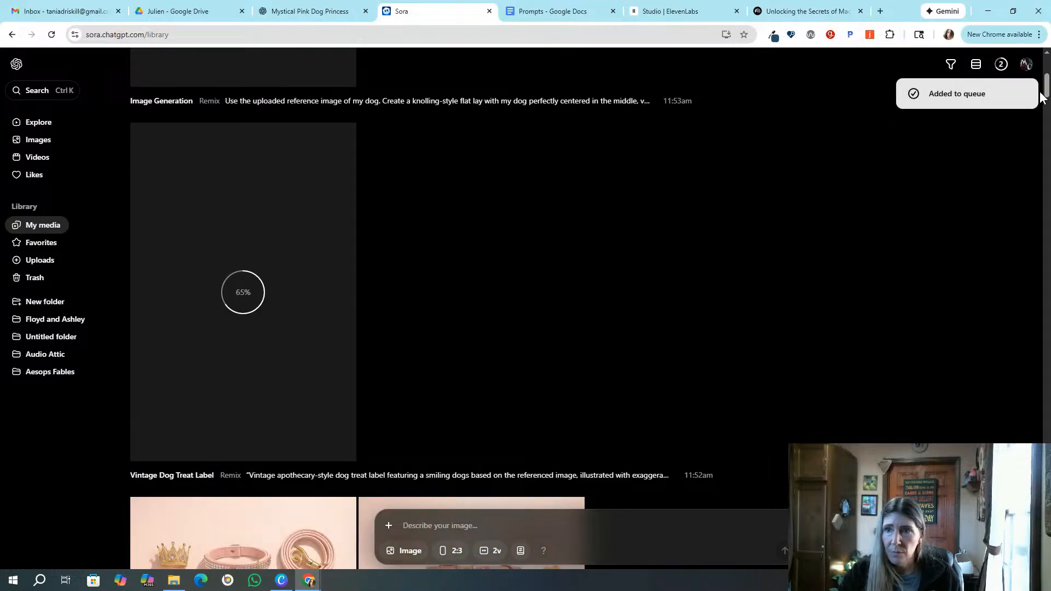
pyautogui.moveTo(1048, 90)
pyautogui.mouseDown()
pyautogui.moveTo(1048, 72)
pyautogui.moveTo(1048, 83)
pyautogui.mouseUp()
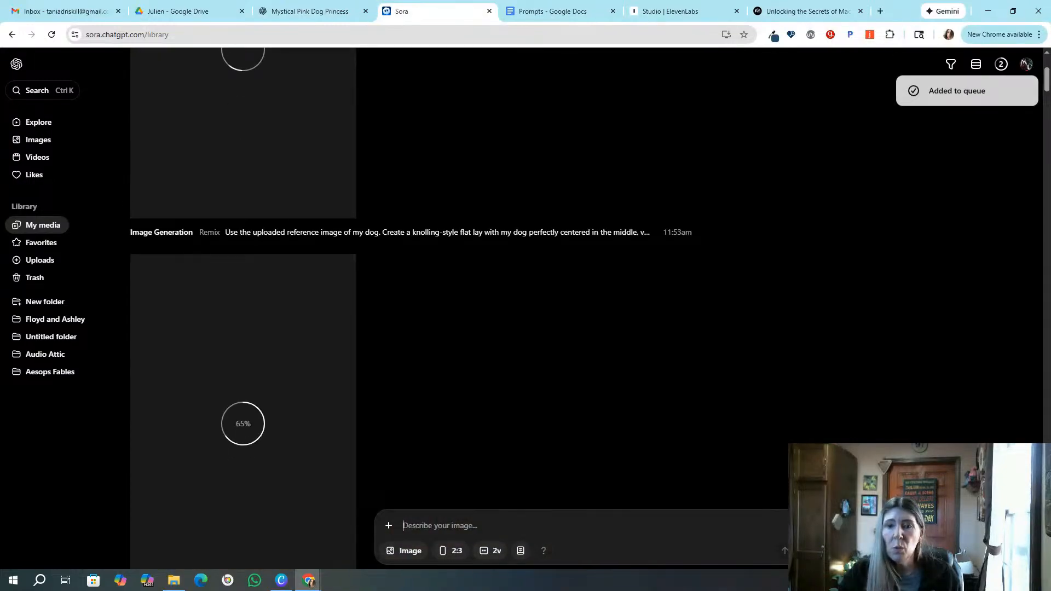
# Switch to the Companion to Canvas deck in NotebookLM, view the remaining slides through "Your Turn to Create", and close the deck
pyautogui.click(782, 12)
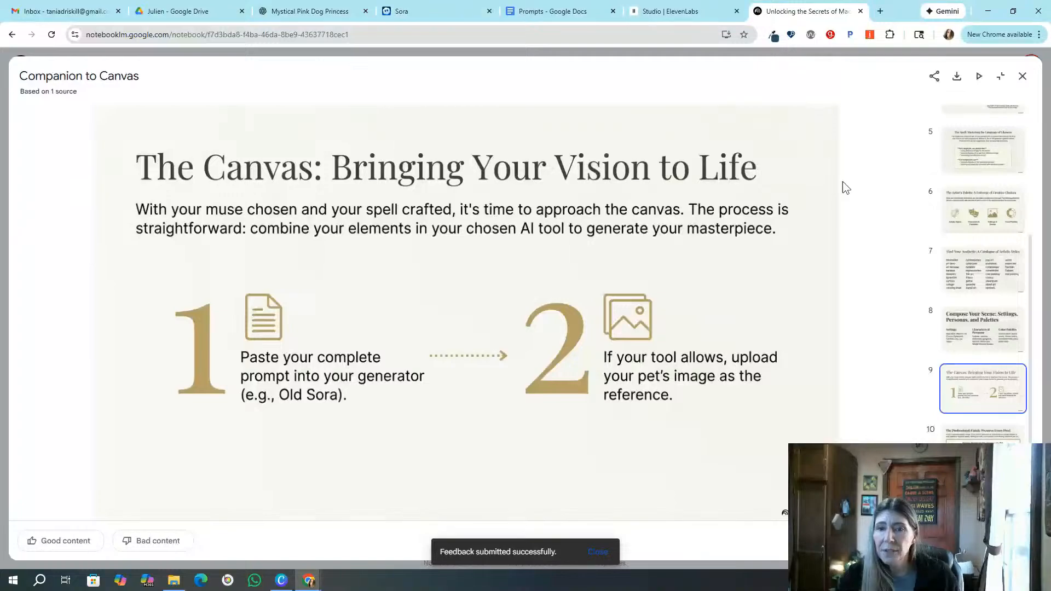
pyautogui.press('Right')
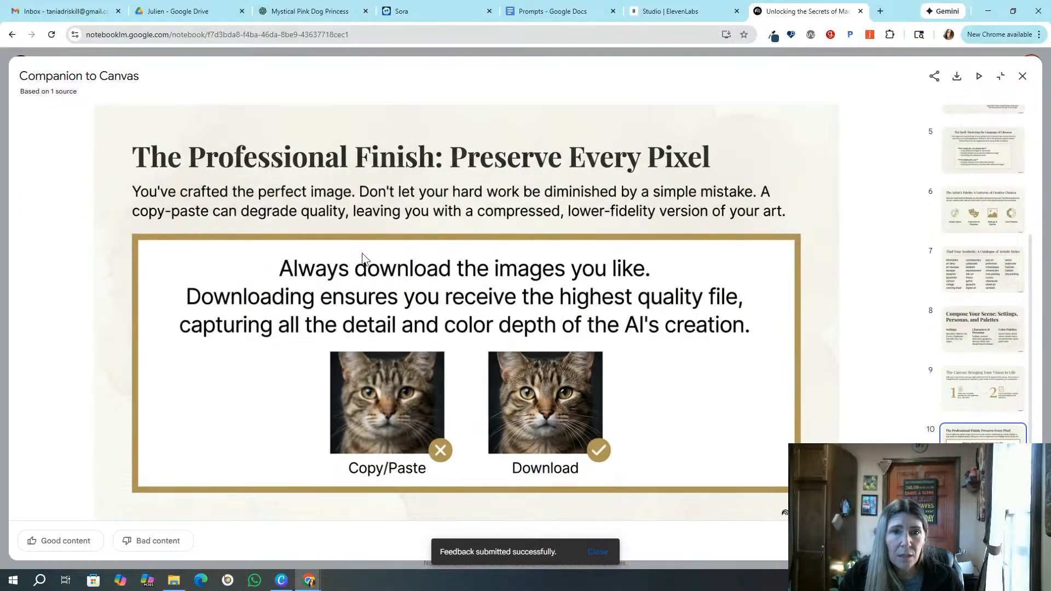
pyautogui.press('Right')
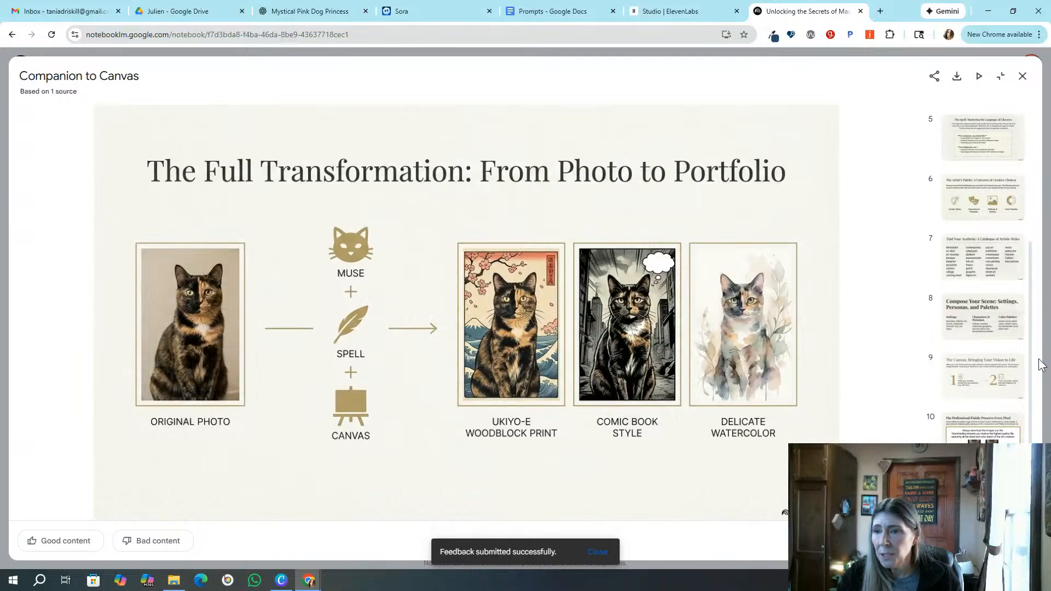
pyautogui.scroll(-1, 1035, 383)
pyautogui.press('Right')
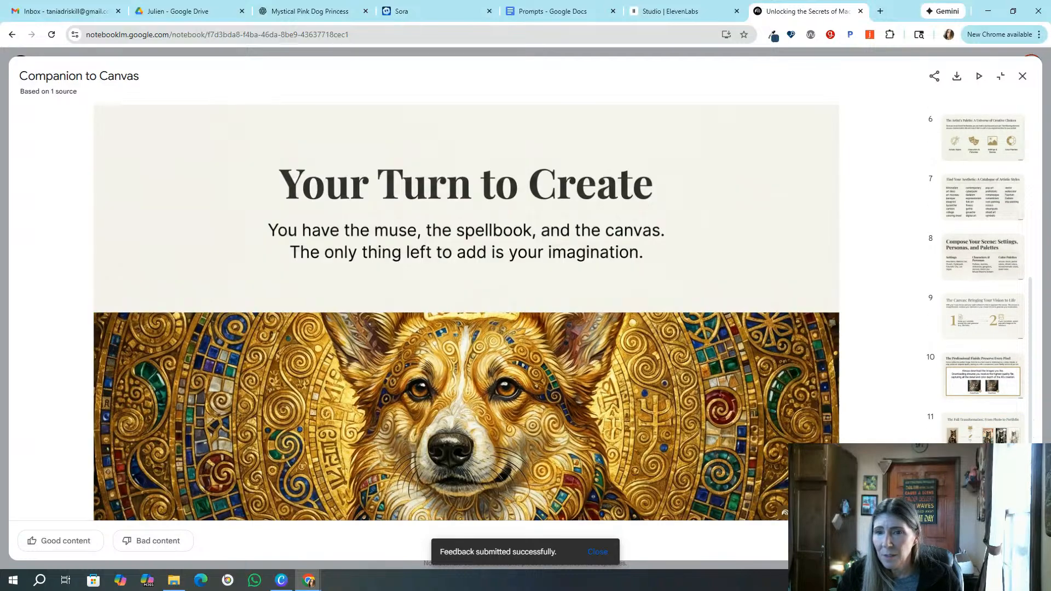
pyautogui.click(1023, 76)
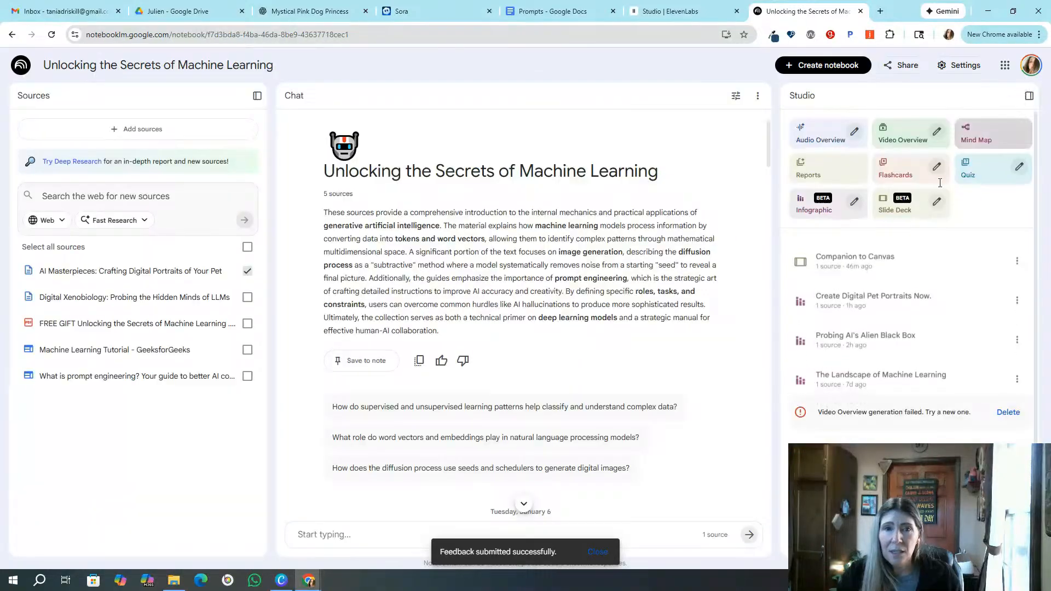
# Read the "AI Masterpieces: Crafting Digital Portraits of Your Pet" source, and view the matching Tip section under Pet Art in the Prompts document
pyautogui.click(147, 271)
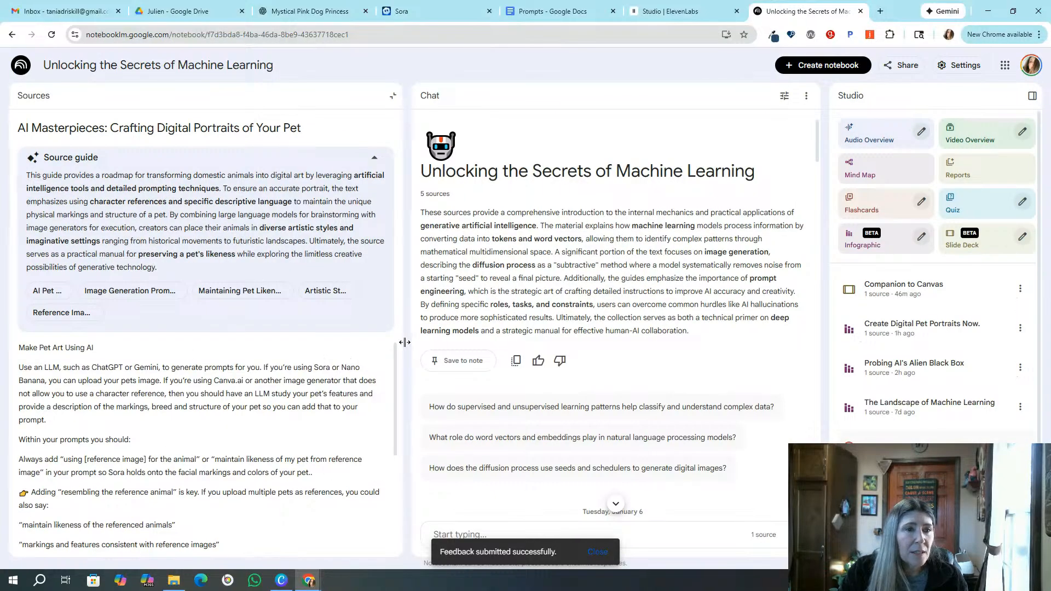
pyautogui.scroll(-3, 395, 373)
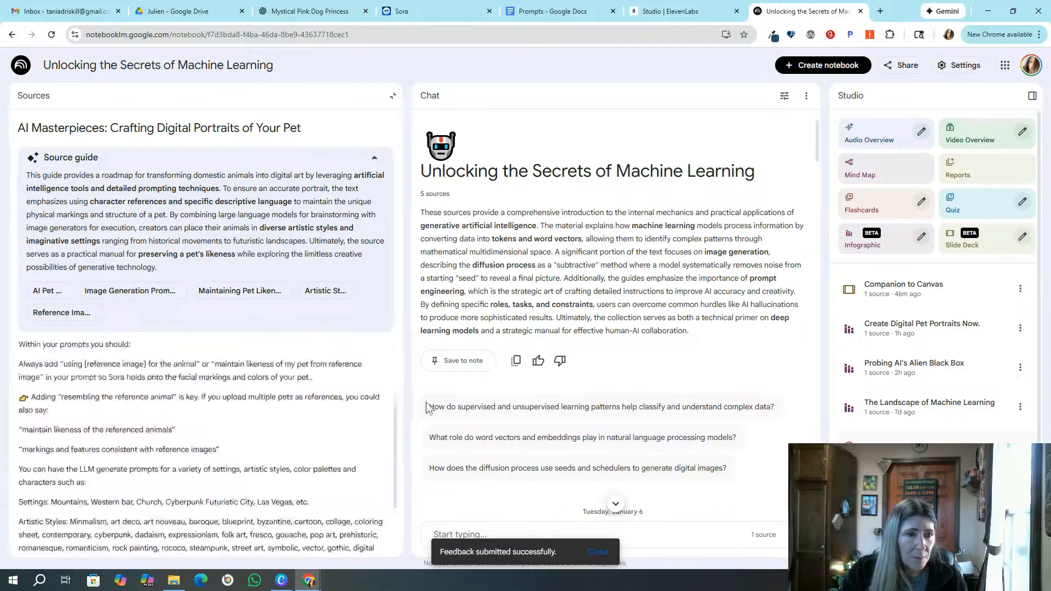
pyautogui.scroll(3, 384, 408)
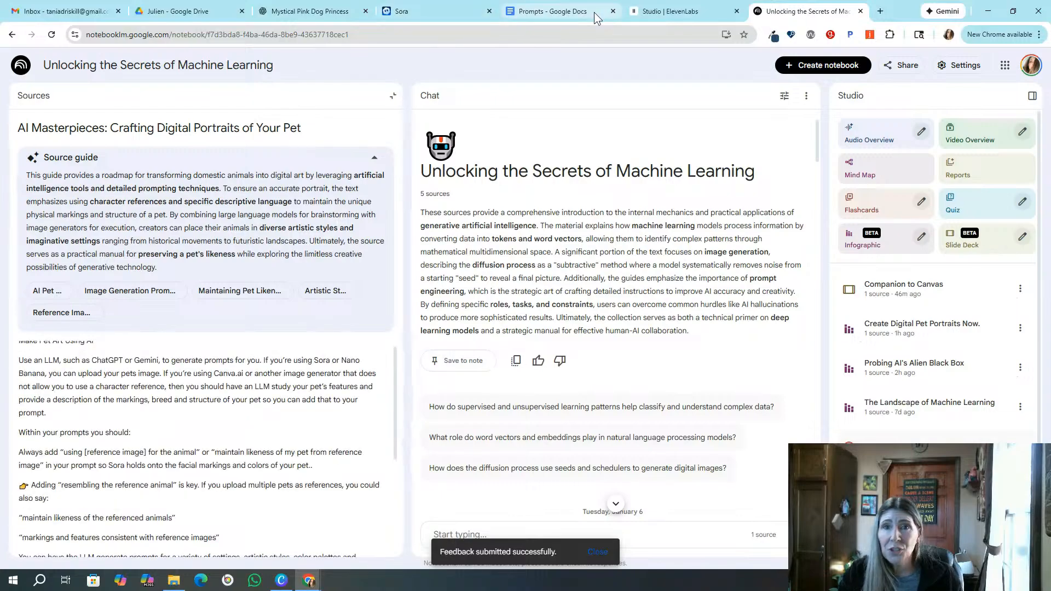
pyautogui.click(566, 10)
pyautogui.scroll(20, 491, 335)
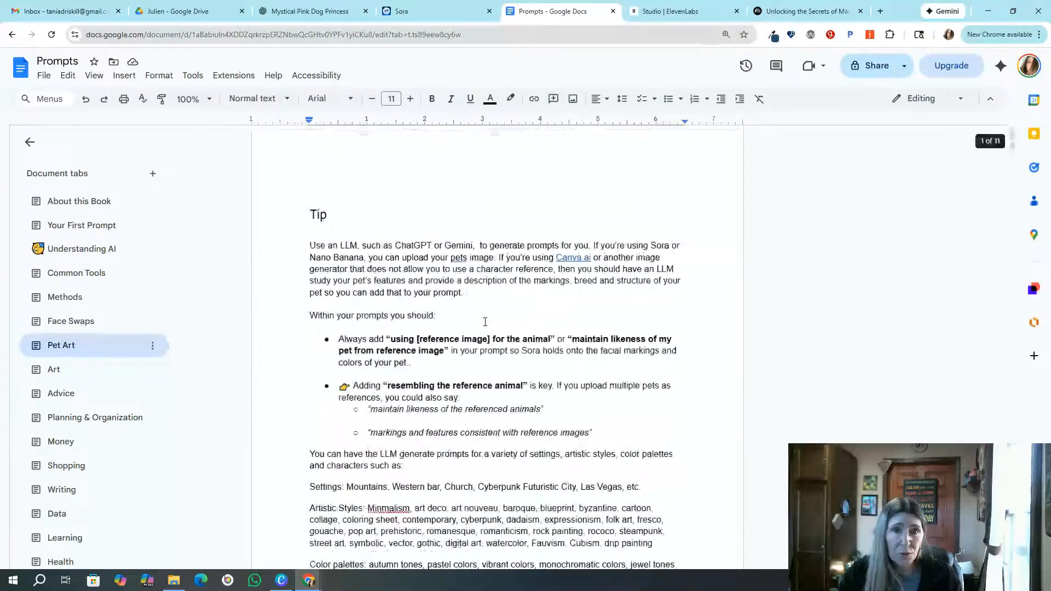
pyautogui.moveTo(1013, 141); pyautogui.dragTo(1016, 148)
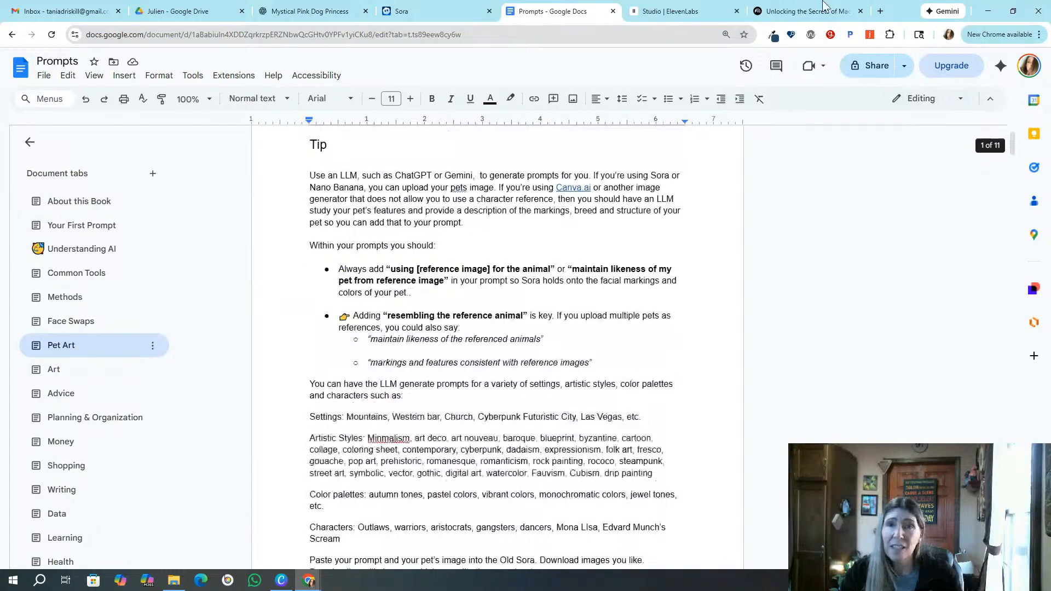
# Back in NotebookLM, skim the Companion to Canvas deck, and view and close the "Create Digital Pet Portraits Now." infographic
pyautogui.click(805, 13)
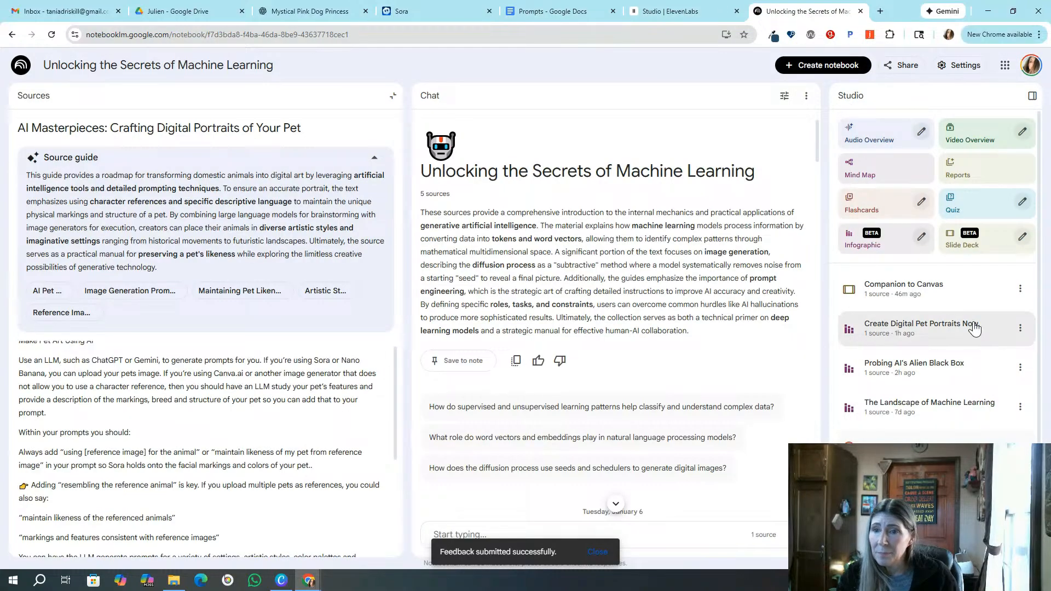
pyautogui.click(883, 293)
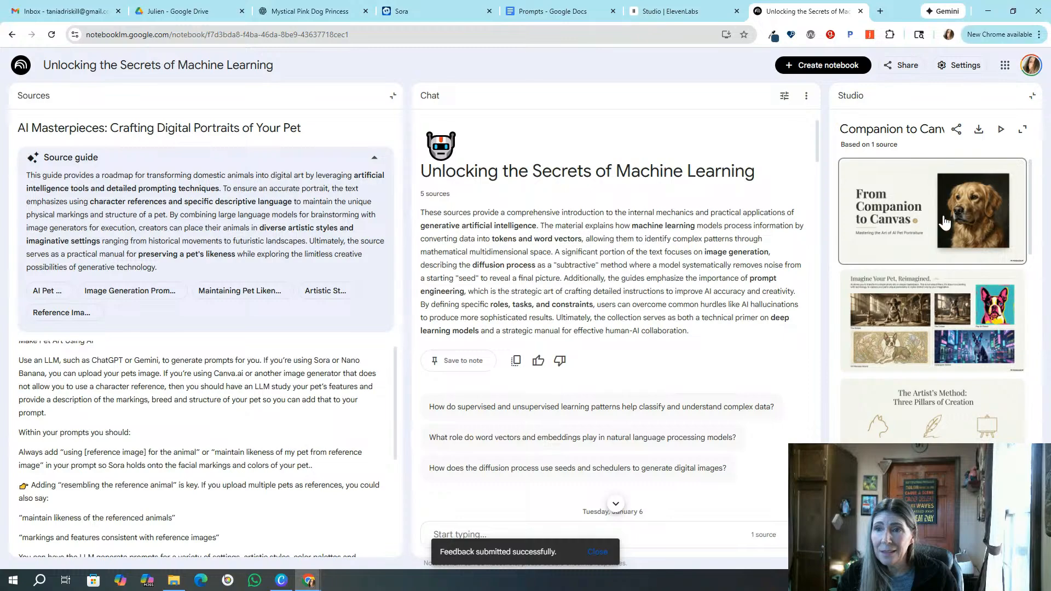
pyautogui.moveTo(1030, 196); pyautogui.dragTo(1034, 497)
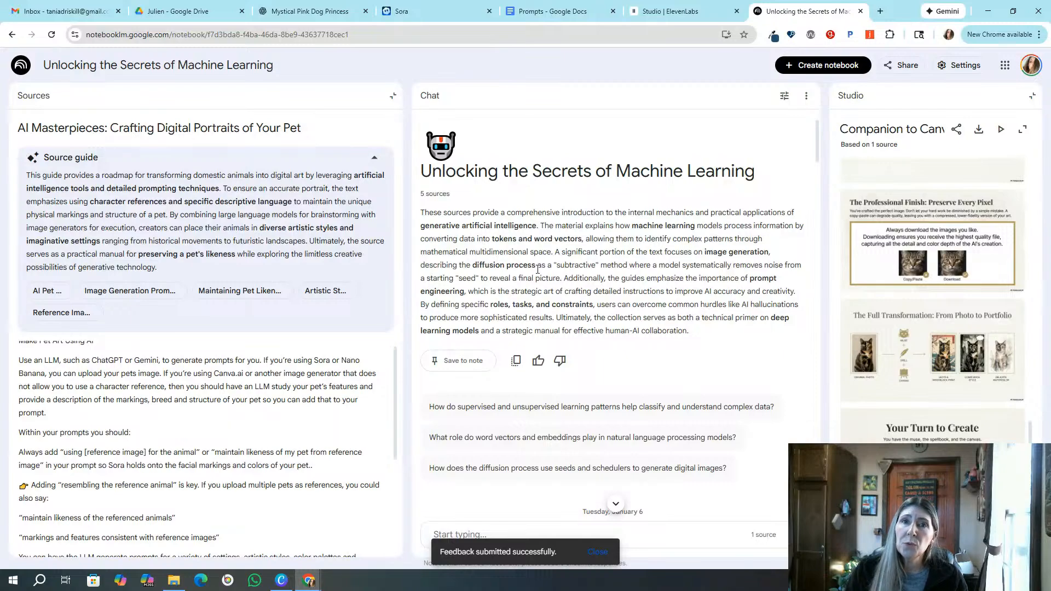
pyautogui.click(1033, 95)
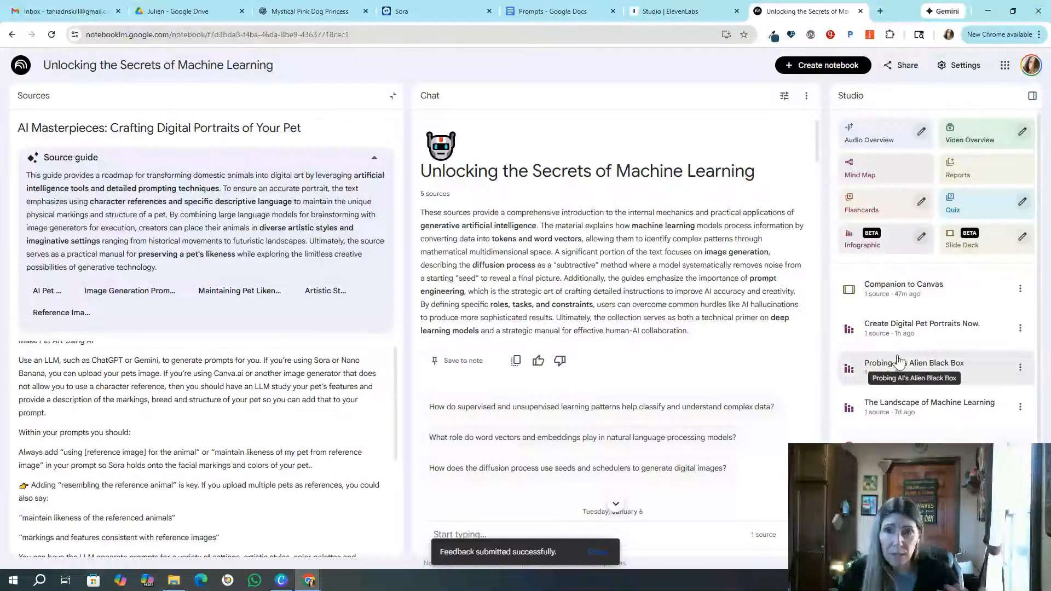
pyautogui.click(903, 335)
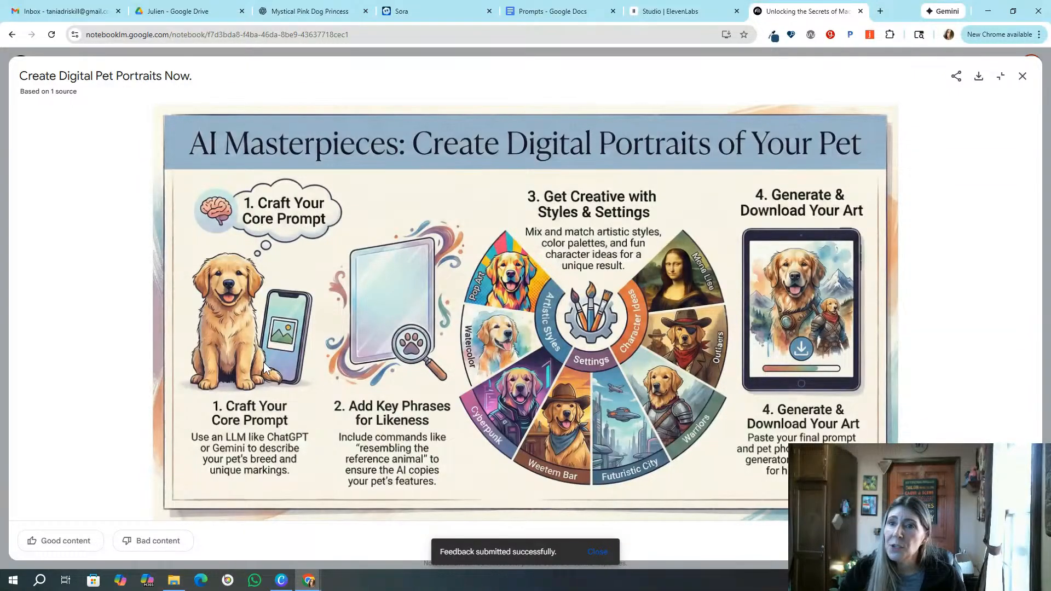
pyautogui.click(1022, 76)
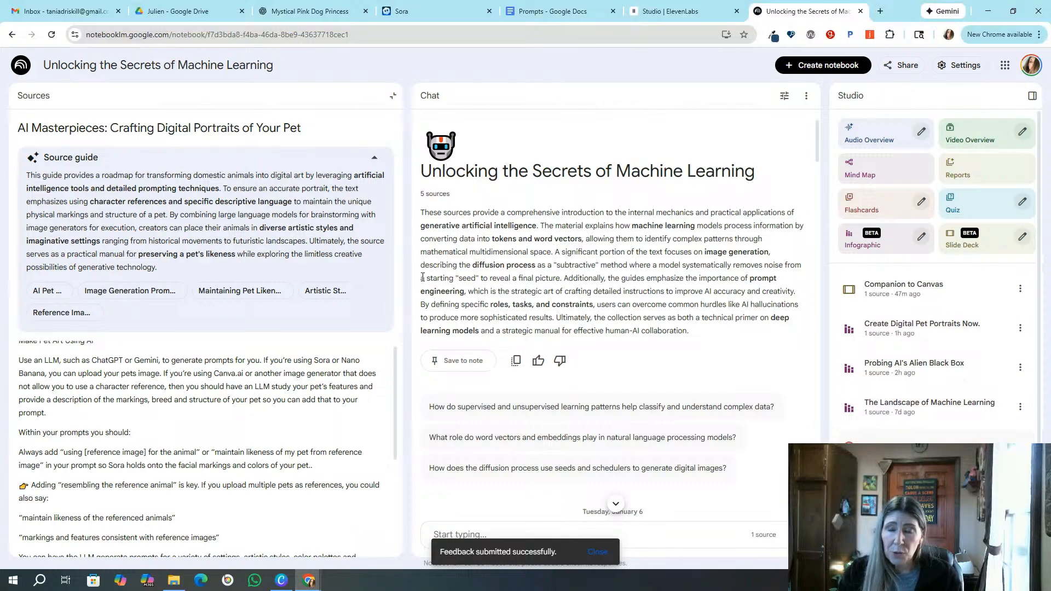
# Leave the notebook for the NotebookLM home page, switch to Sora, and view the newest pink knolling dog images in My media
pyautogui.click(21, 65)
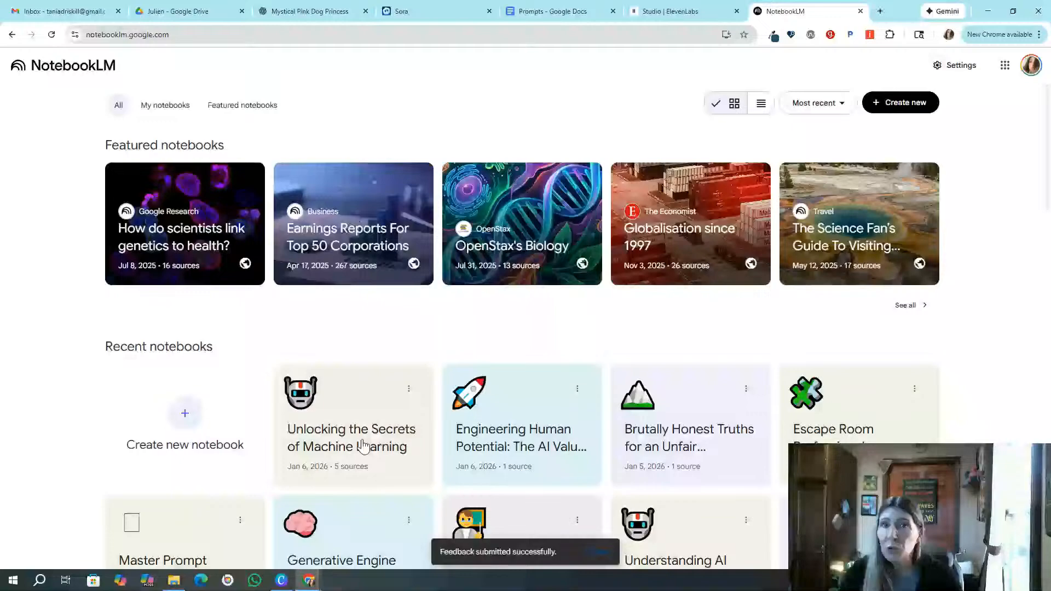
pyautogui.hotkey('ctrl', '4')
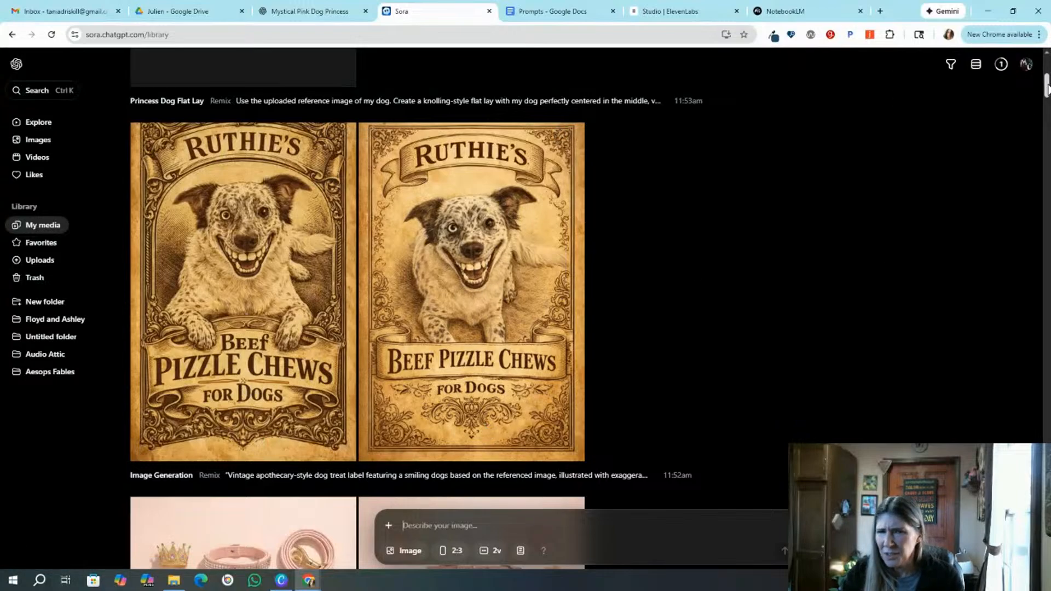
pyautogui.moveTo(1048, 89); pyautogui.dragTo(1050, 74)
pyautogui.scroll(-3, 836, 144)
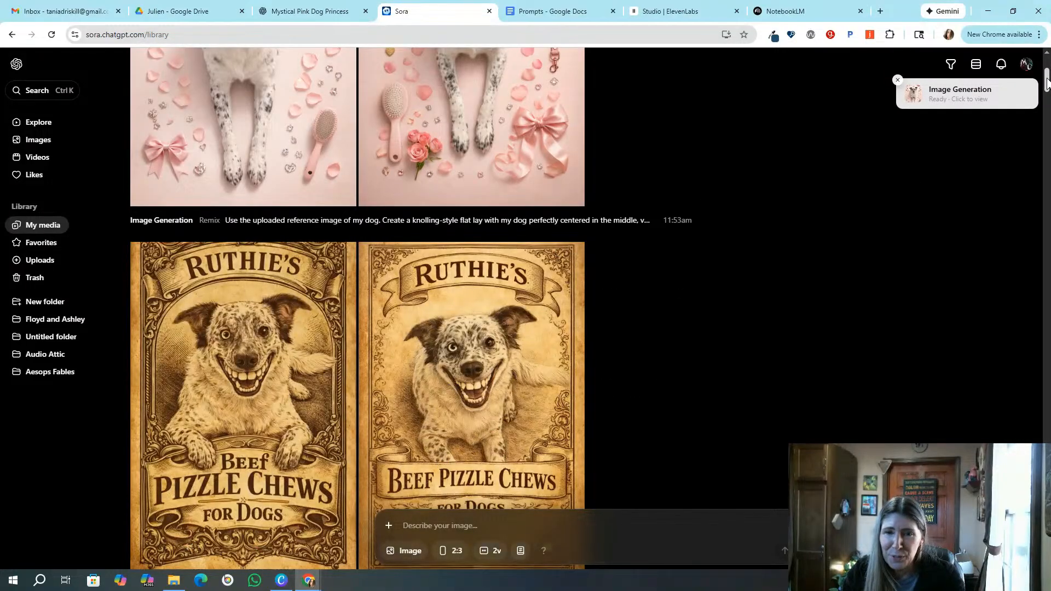
pyautogui.moveTo(1048, 84); pyautogui.dragTo(1048, 72)
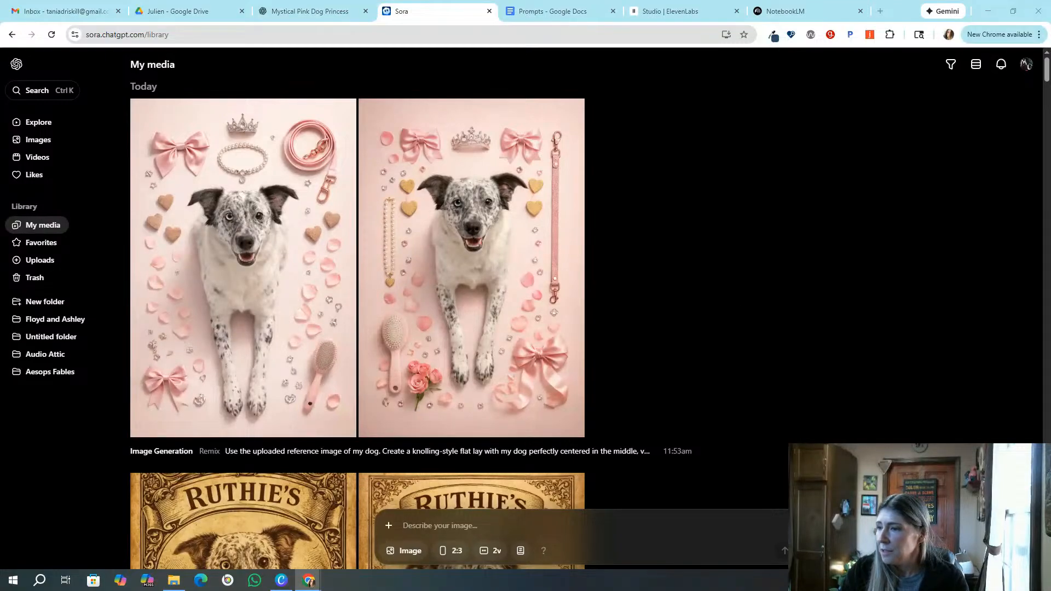
# Place the YouTube Studio live streaming page next to the Prompts document in the browser and start ending the stream
pyautogui.press('super+d')
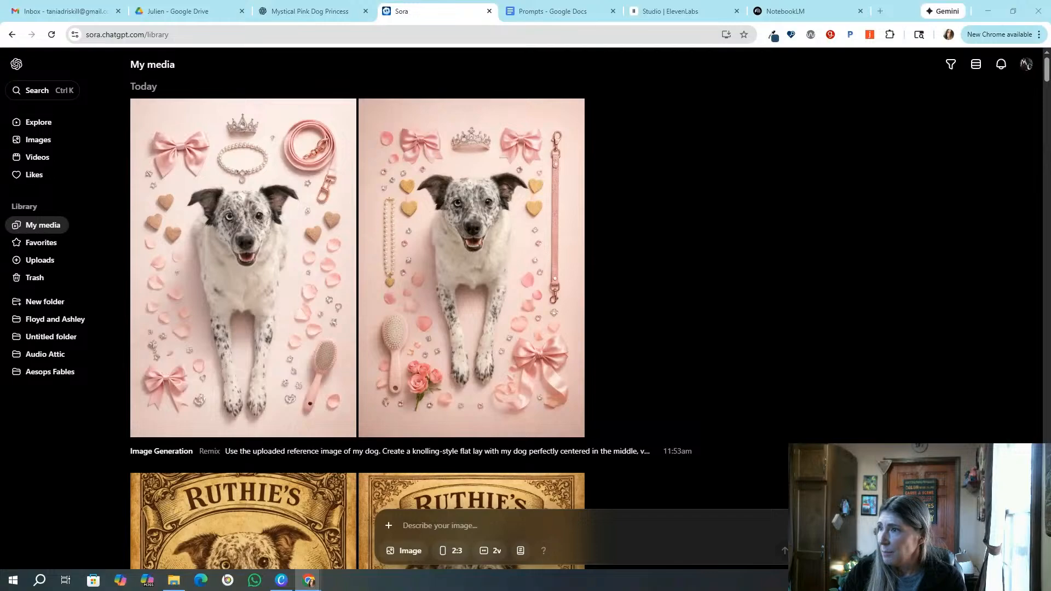
pyautogui.moveTo(876, 14); pyautogui.dragTo(589, 11)
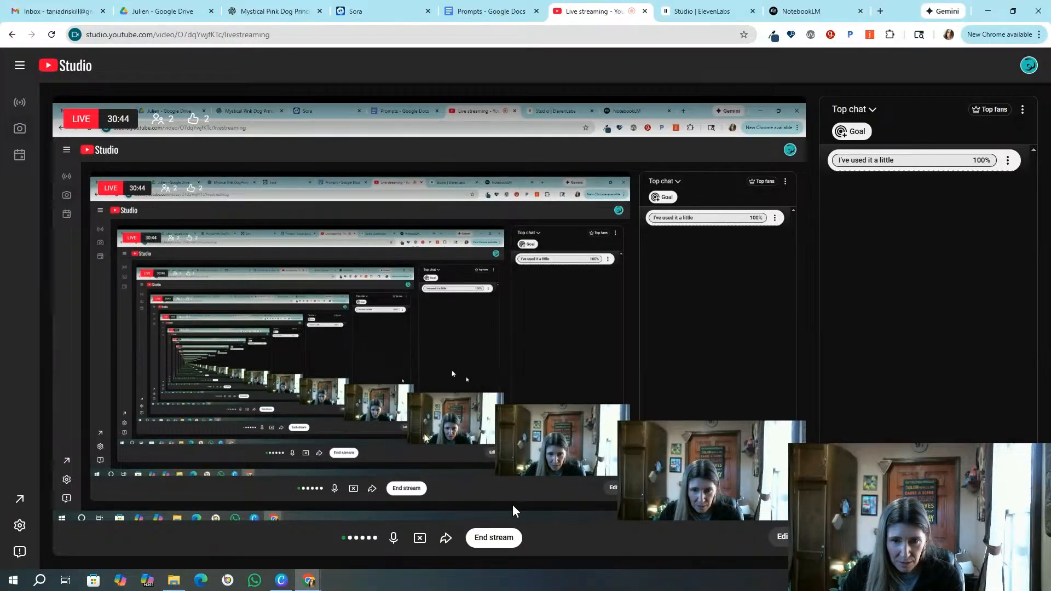
pyautogui.click(498, 539)
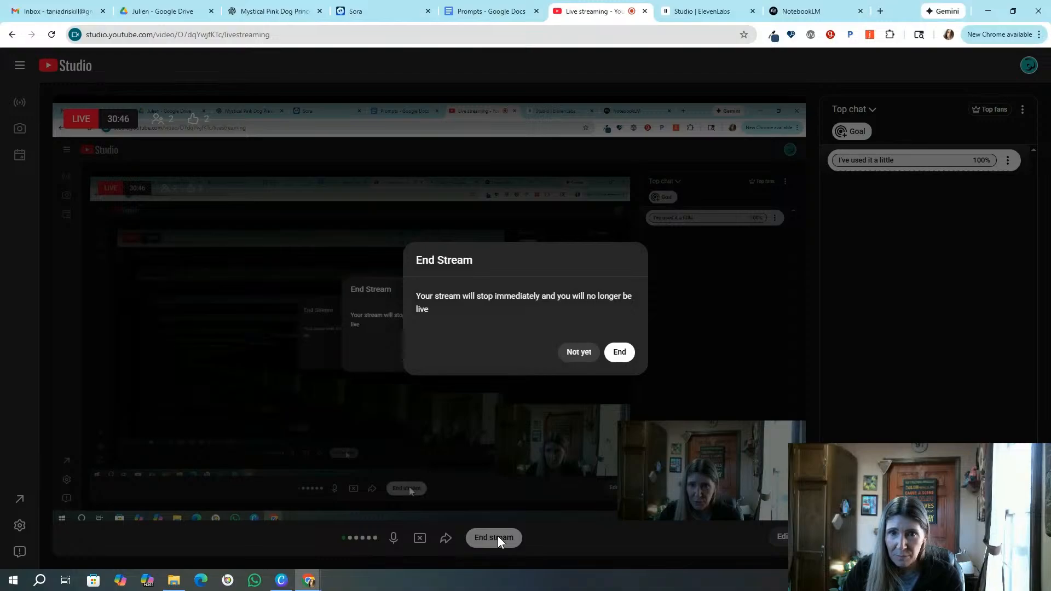